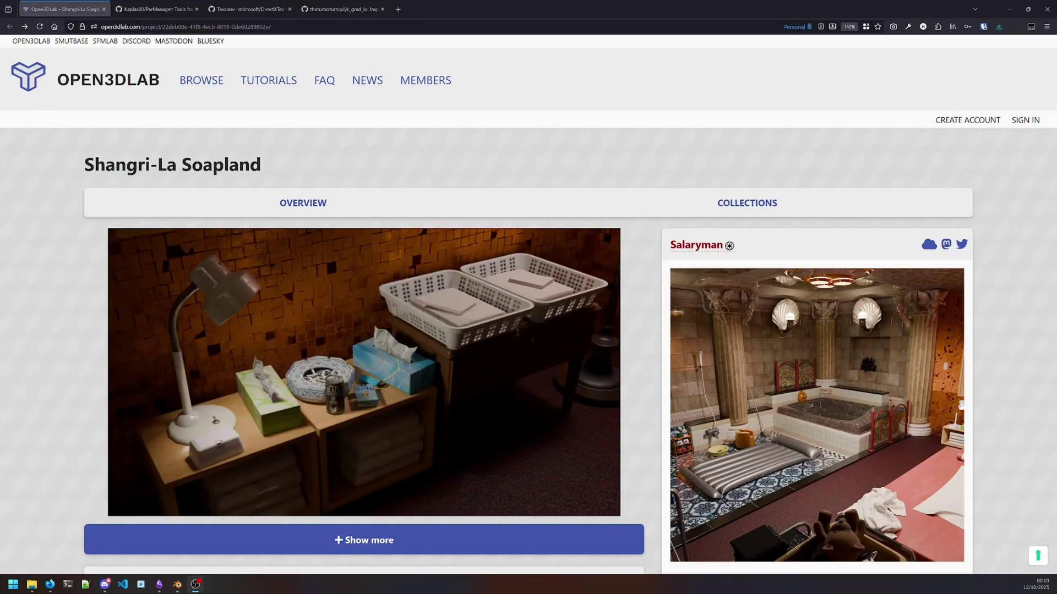
Examine the preview images and details of the Shangri-La Soapland model on its Open3DLab page.
scroll(505, 337, down, 5)
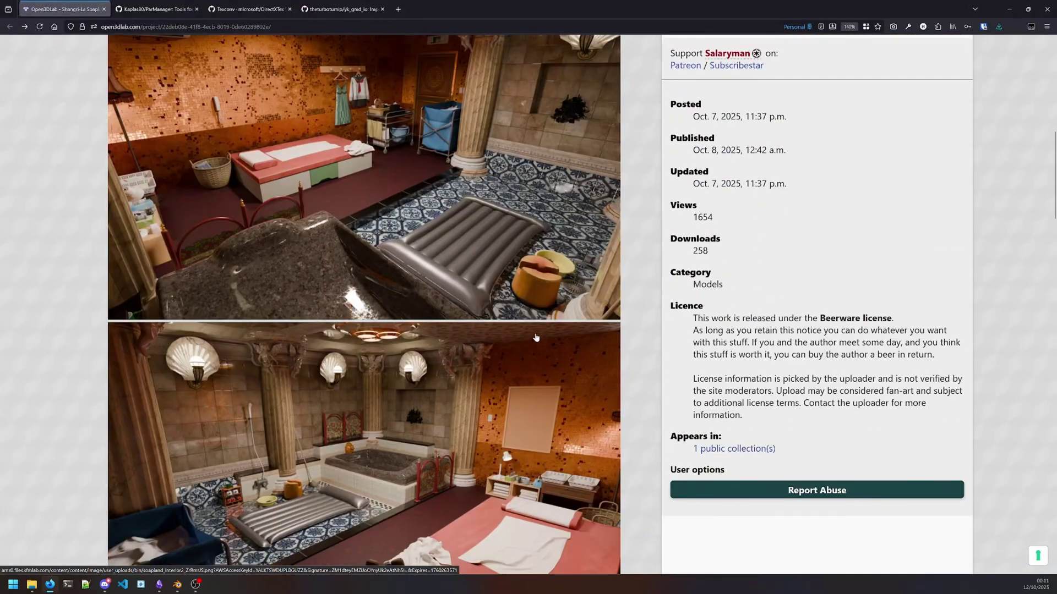
scroll(505, 338, up, 2)
scroll(506, 337, down, 2)
scroll(506, 338, up, 2)
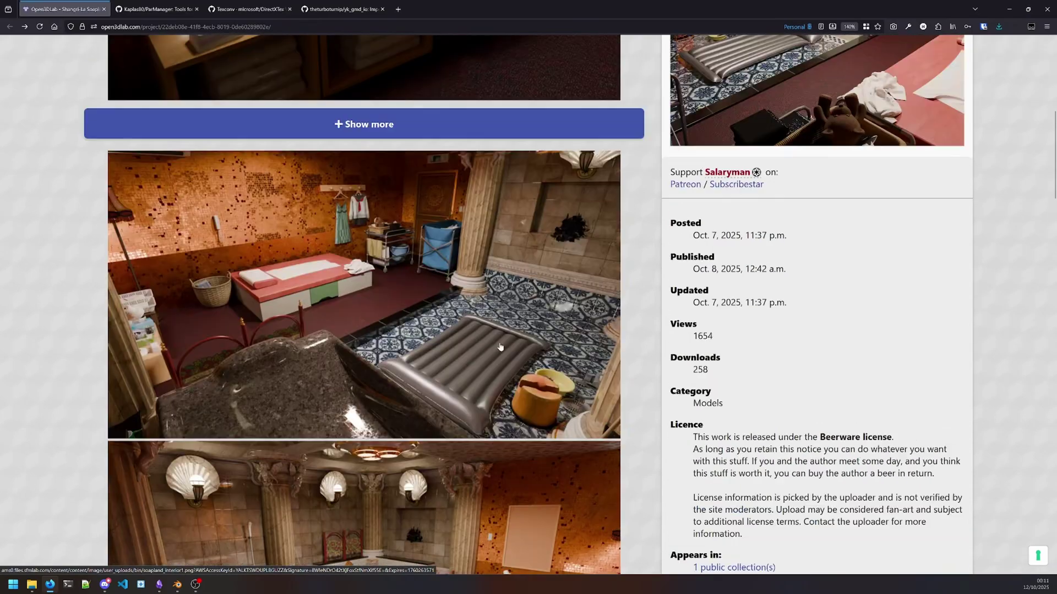
scroll(501, 346, up, 3)
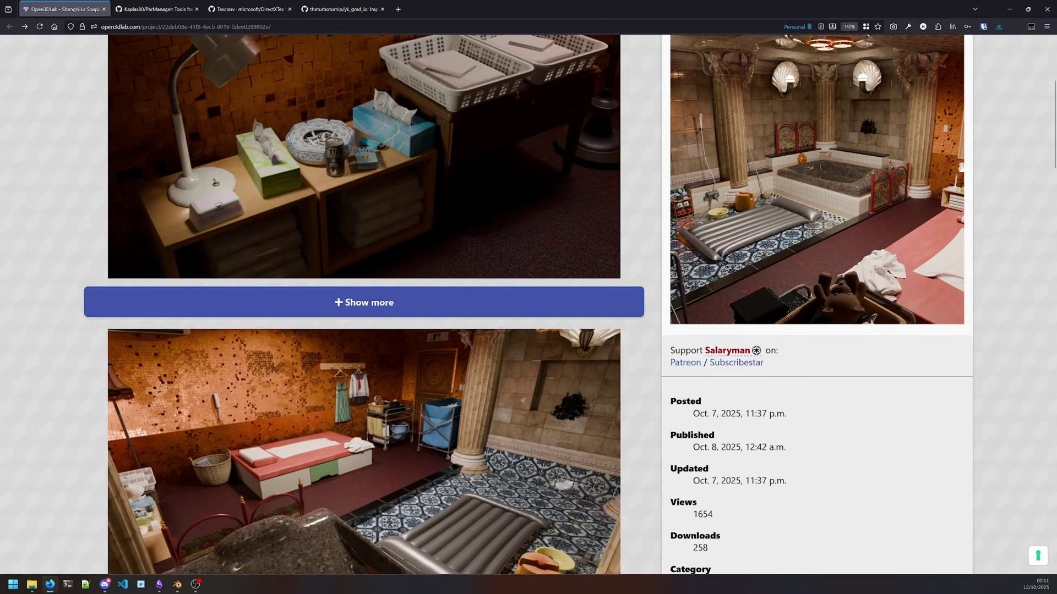
key(alt+Tab)
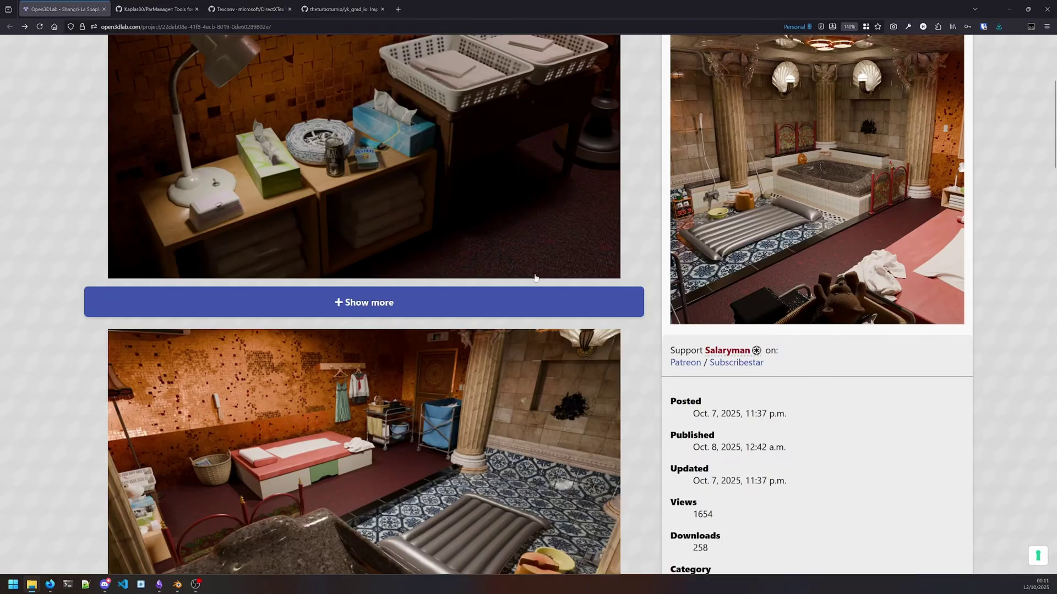
scroll(202, 288, up, 3)
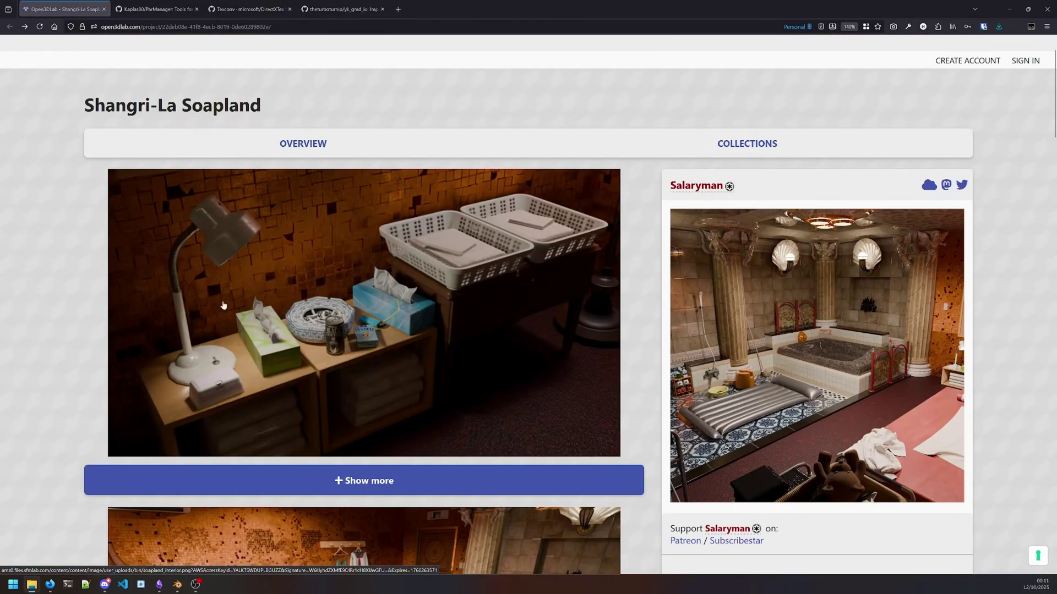
click(436, 340)
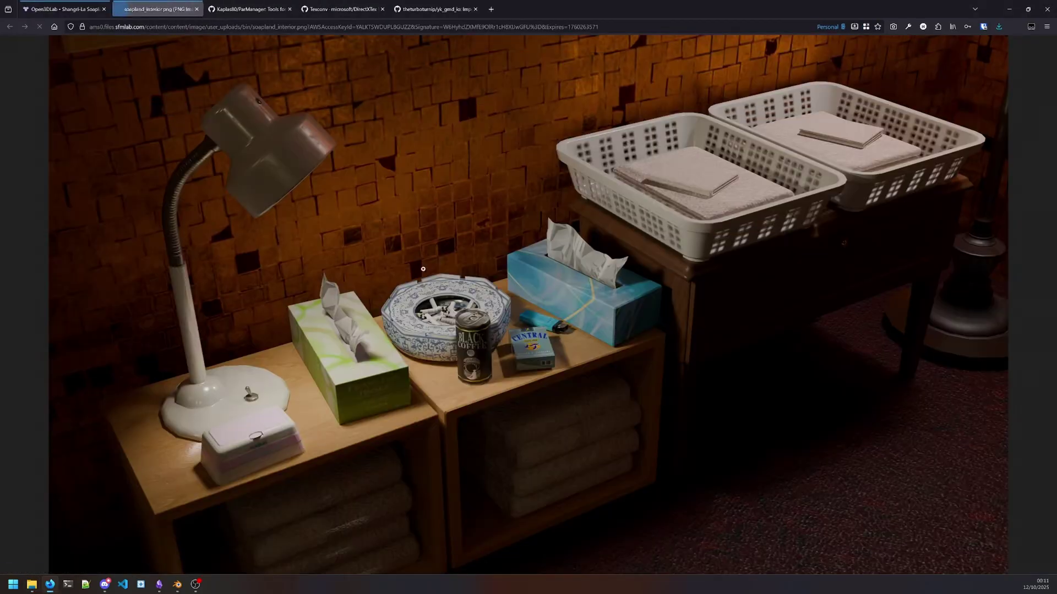
click(489, 328)
scroll(489, 329, down, 1)
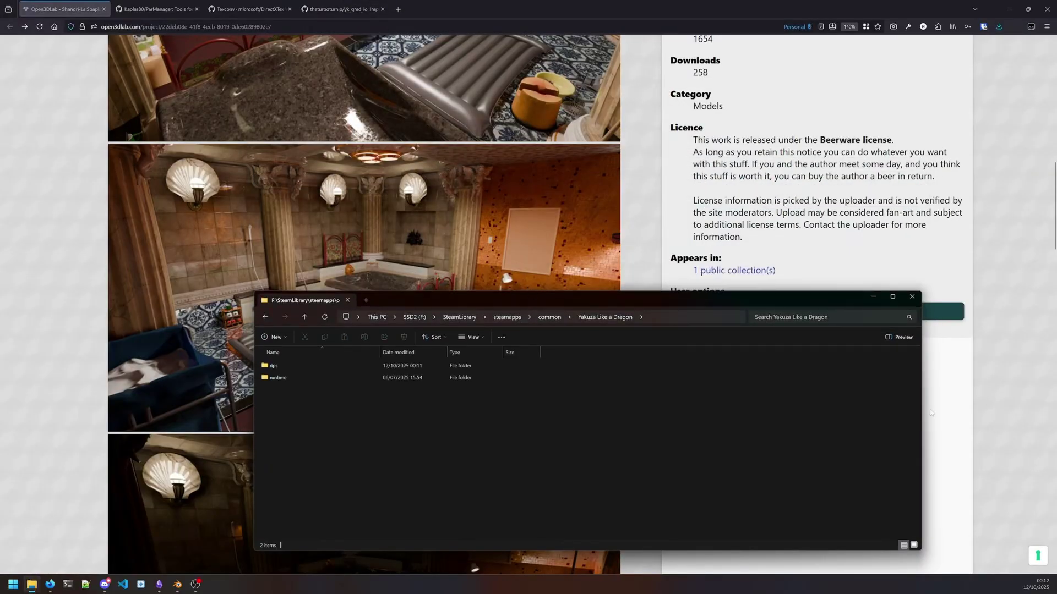
In File Explorer, open runtime\media\data\stage inside the Yakuza Like a Dragon folder and look through its PAR archives.
drag(922, 412, 680, 399)
drag(627, 303, 873, 234)
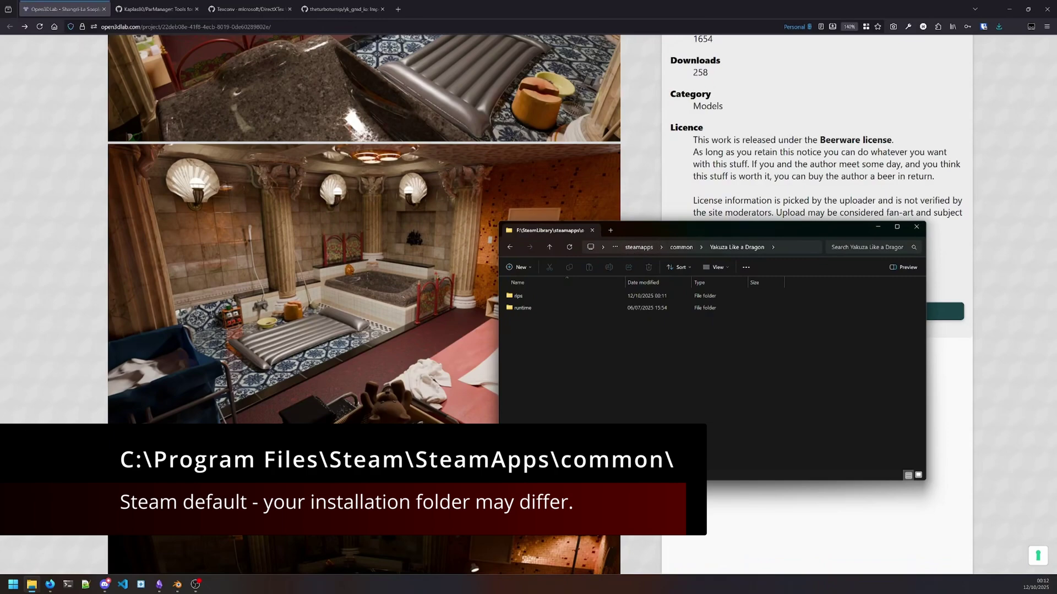
click(798, 247)
double_click(536, 309)
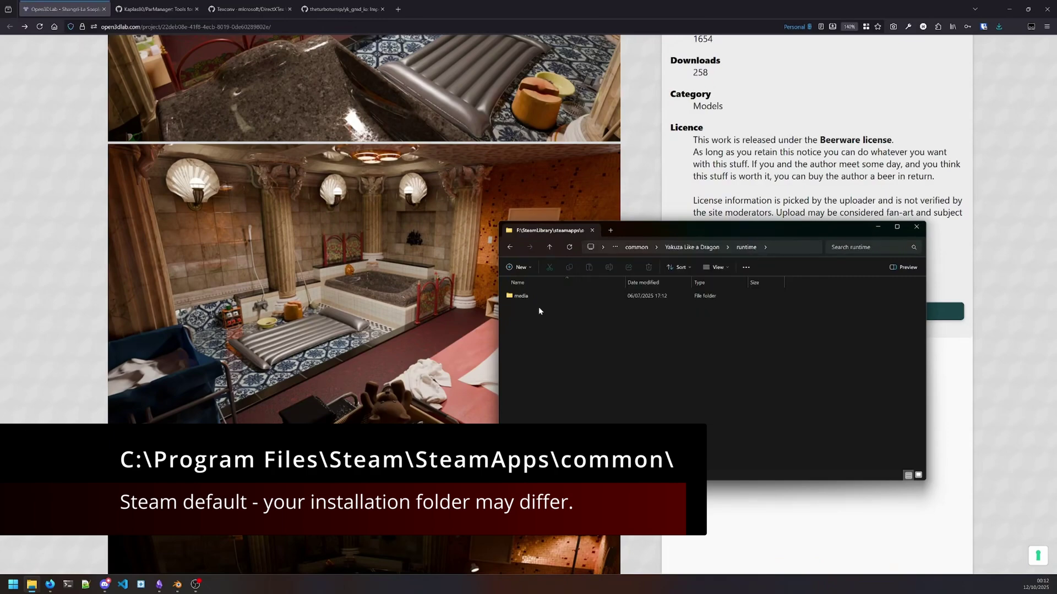
double_click(539, 296)
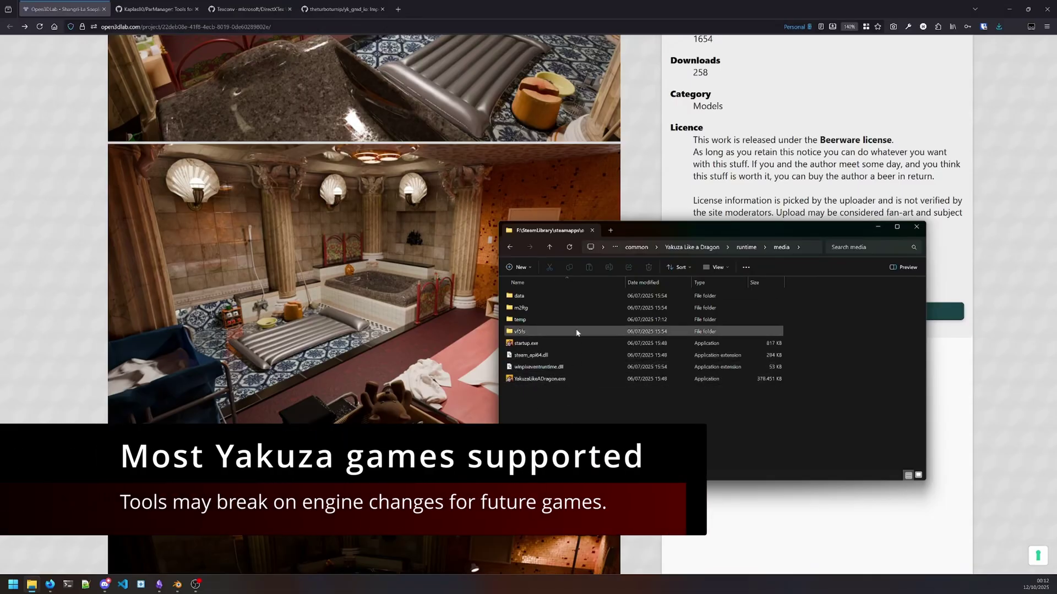
double_click(527, 298)
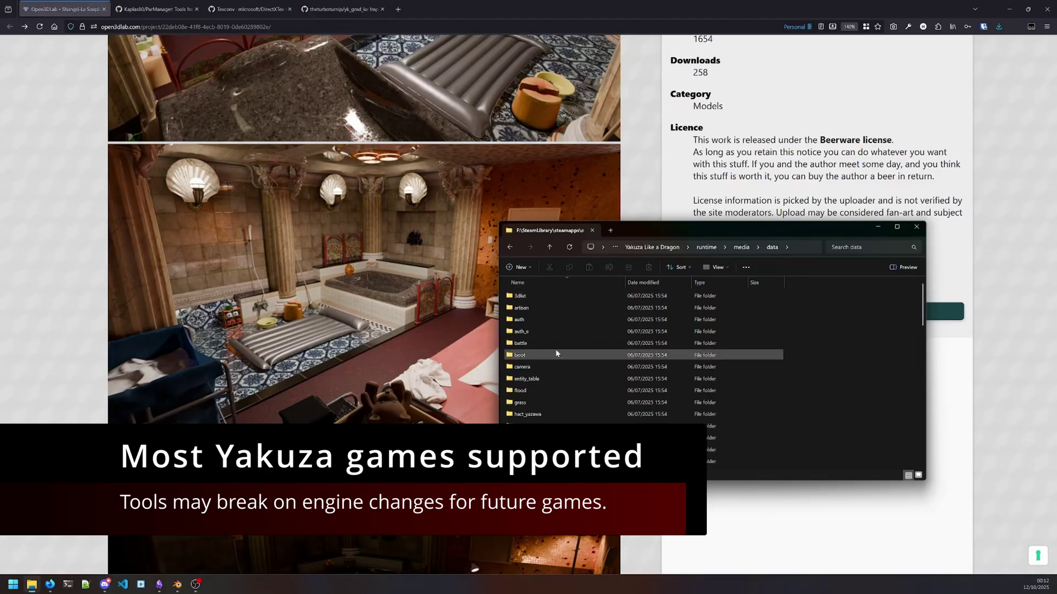
scroll(556, 350, down, 7)
ctrl+scroll(556, 351, up, 5)
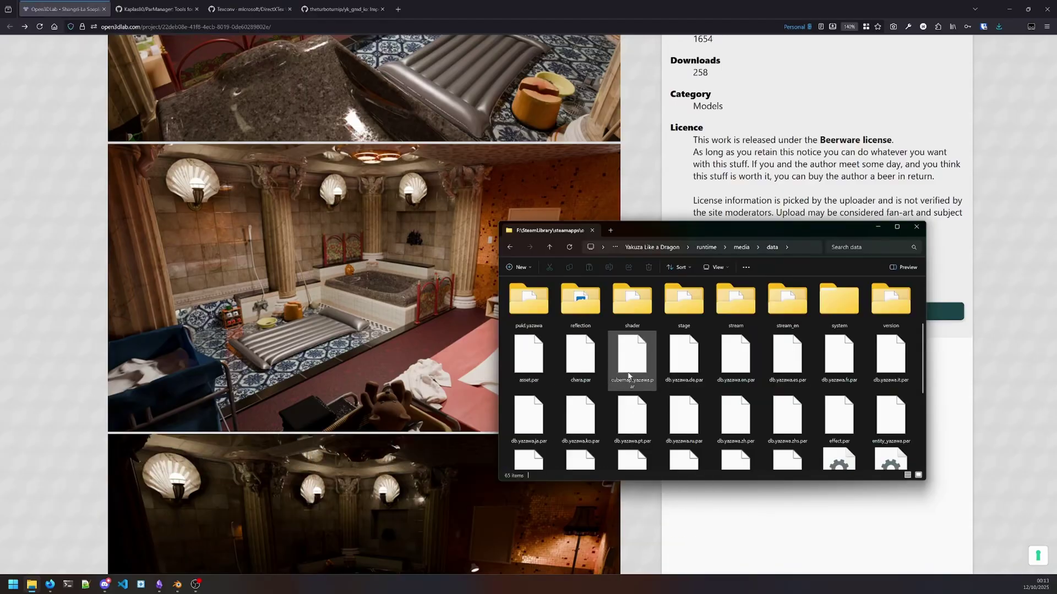
double_click(684, 302)
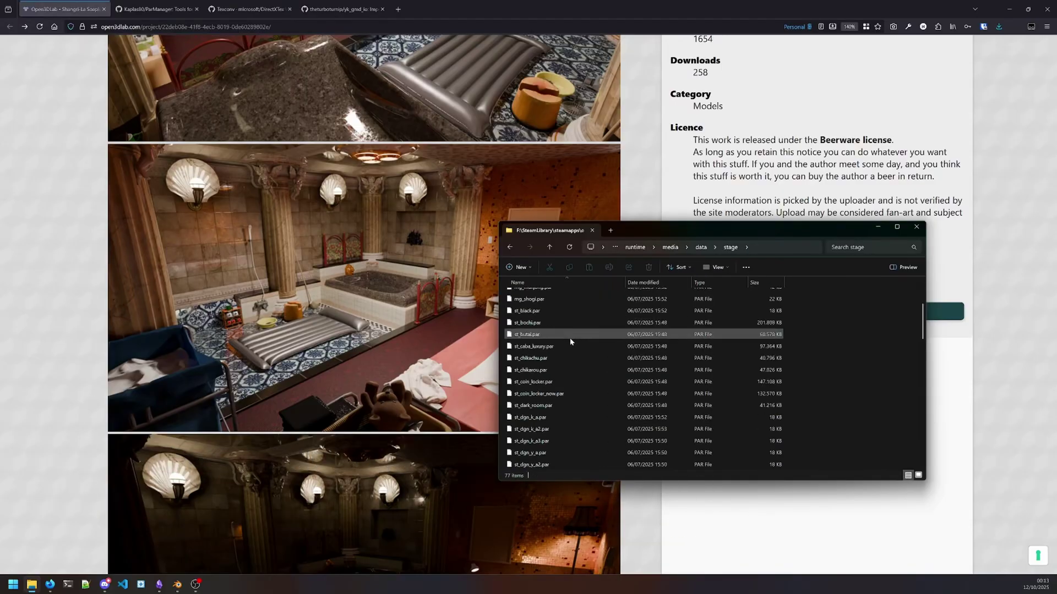
scroll(573, 347, down, 15)
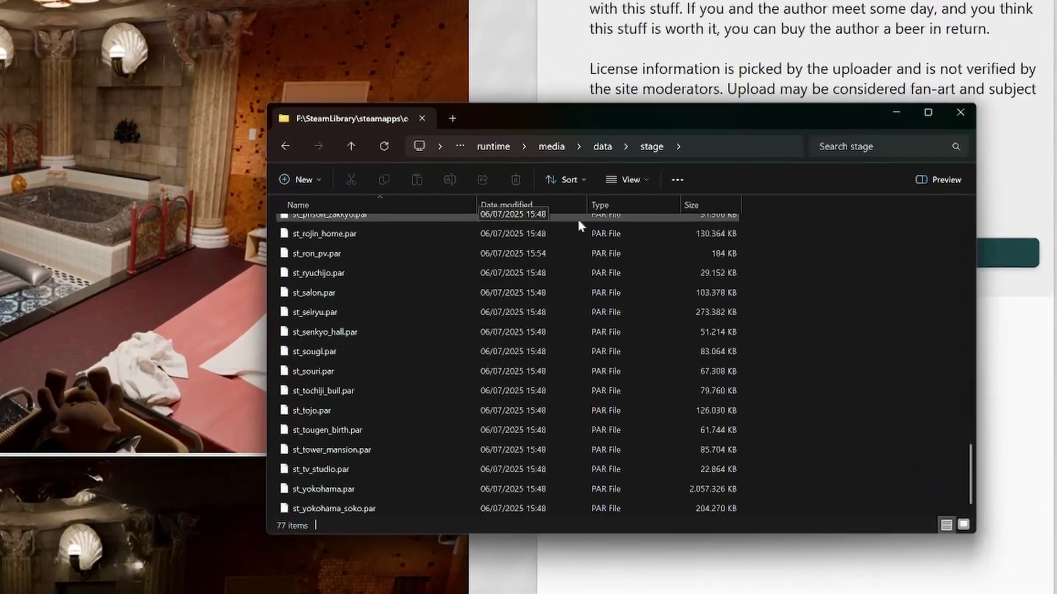
scroll(317, 412, up, 10)
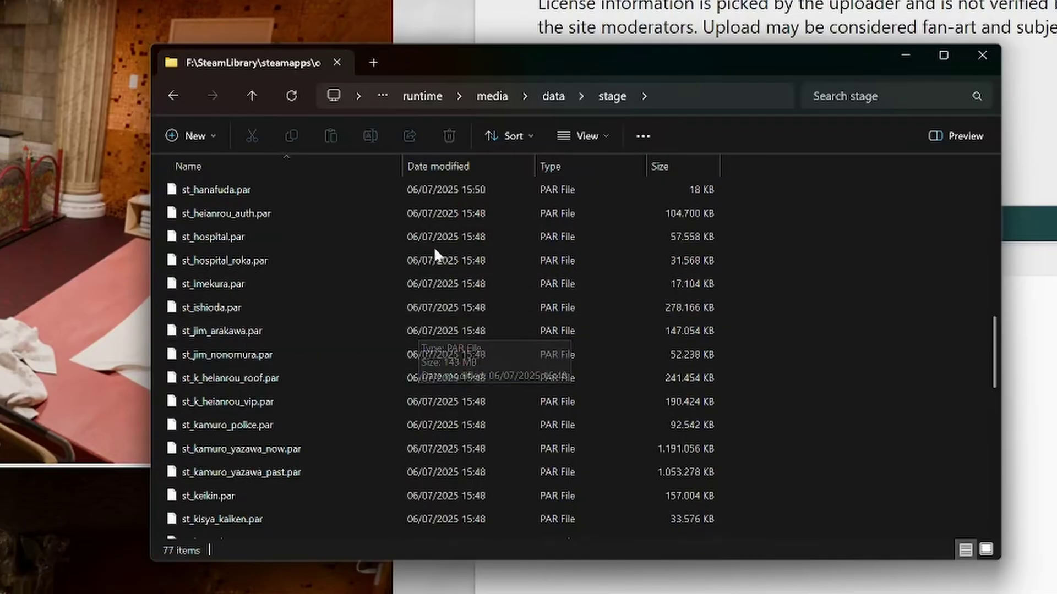
scroll(449, 319, up, 10)
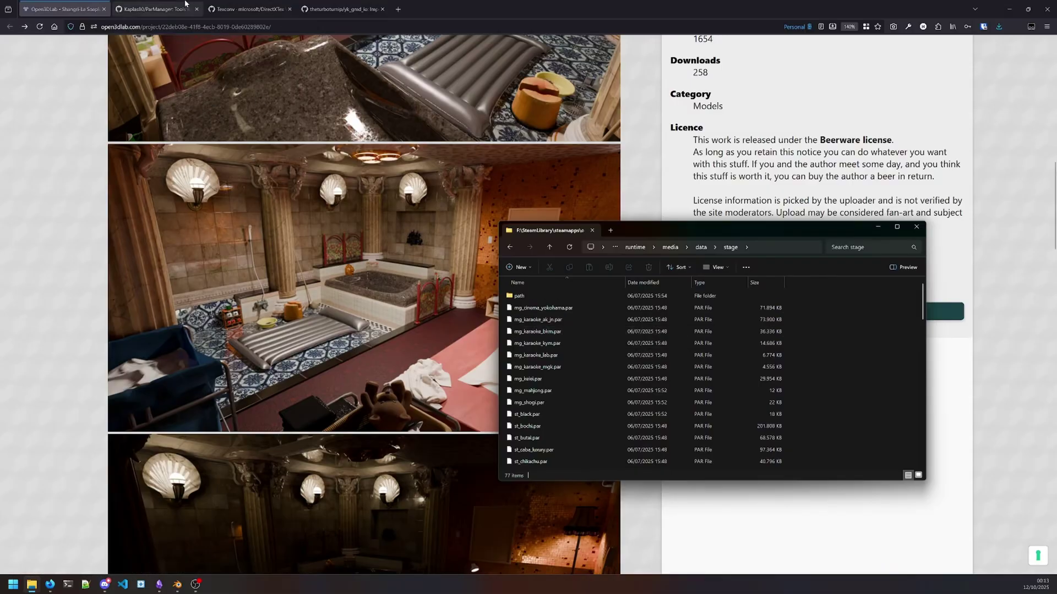
Read the ParTool usage section in the readme of the ParManager repository on GitHub.
click(157, 9)
ctrl+scroll(369, 216, up, 6)
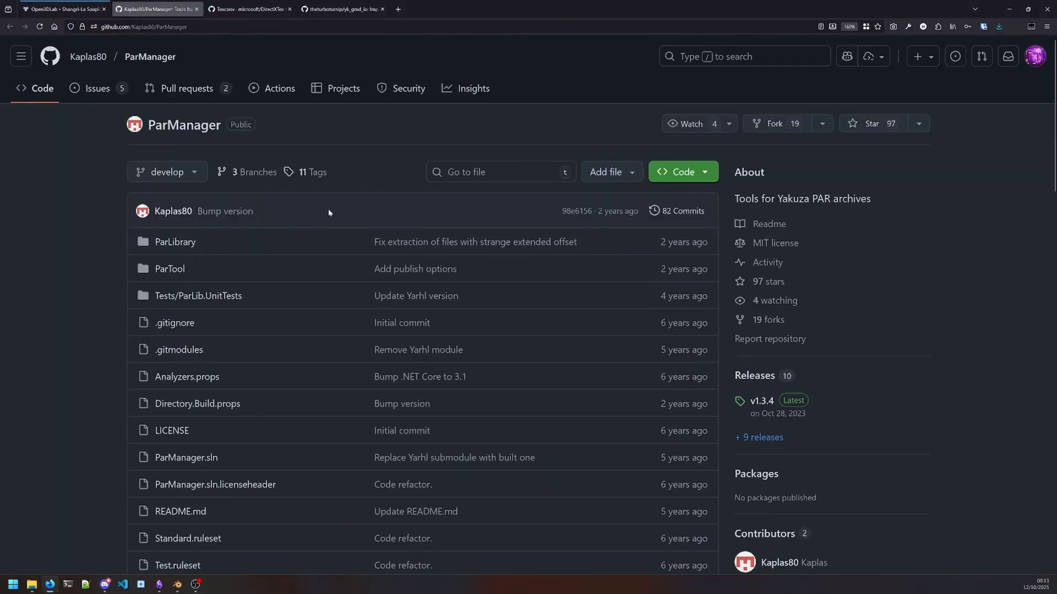
scroll(516, 217, down, 10)
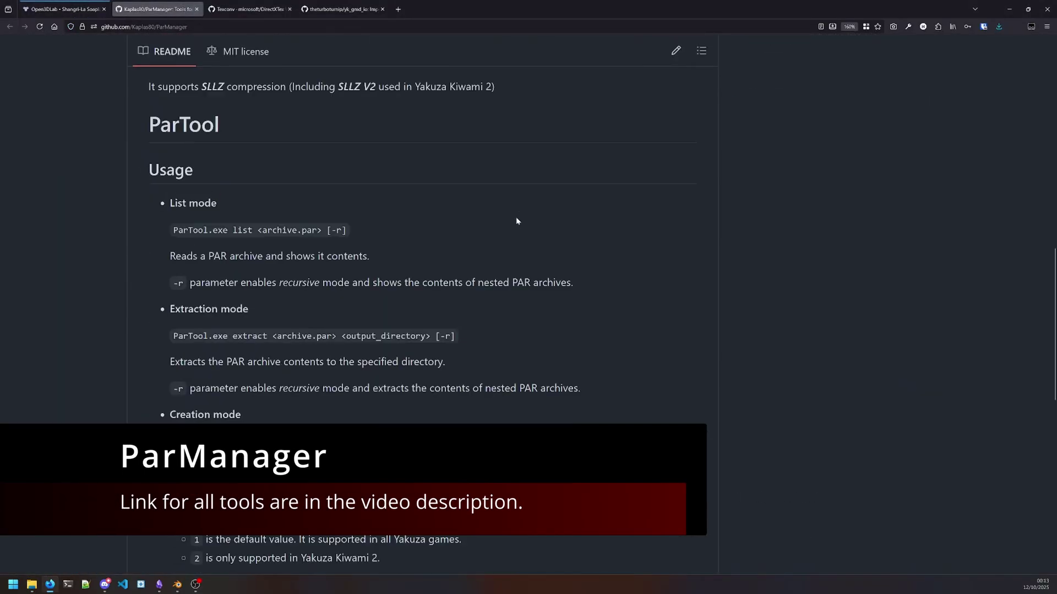
scroll(312, 242, up, 3)
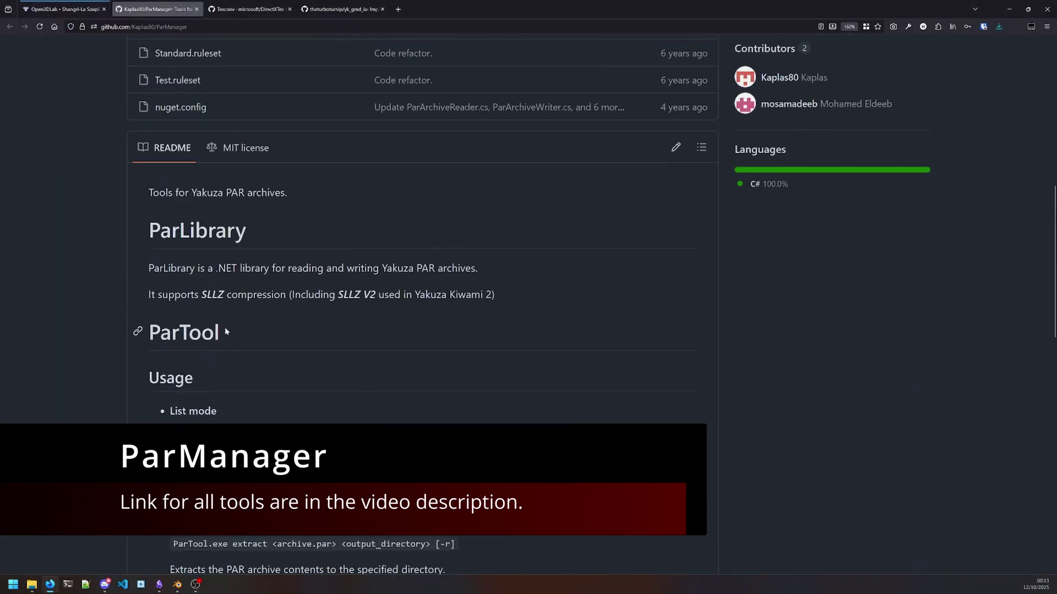
scroll(342, 378, down, 1)
scroll(540, 269, down, 3)
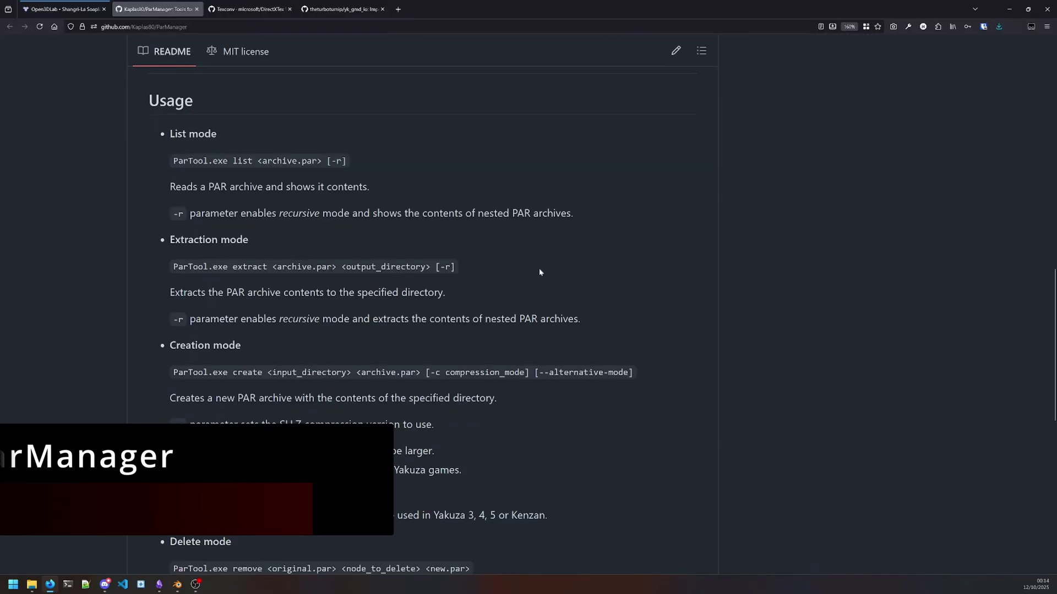
scroll(517, 239, up, 15)
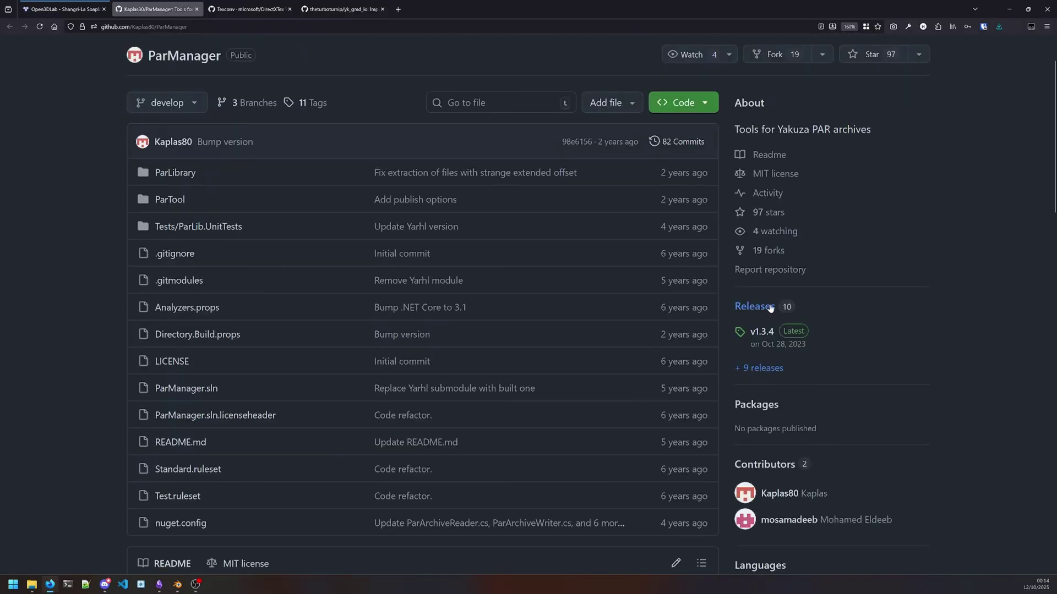
Download v1.3.4-windows-x64.zip from the ParManager releases and extract ParTool.exe into the Yakuza Like a Dragon folder.
click(762, 304)
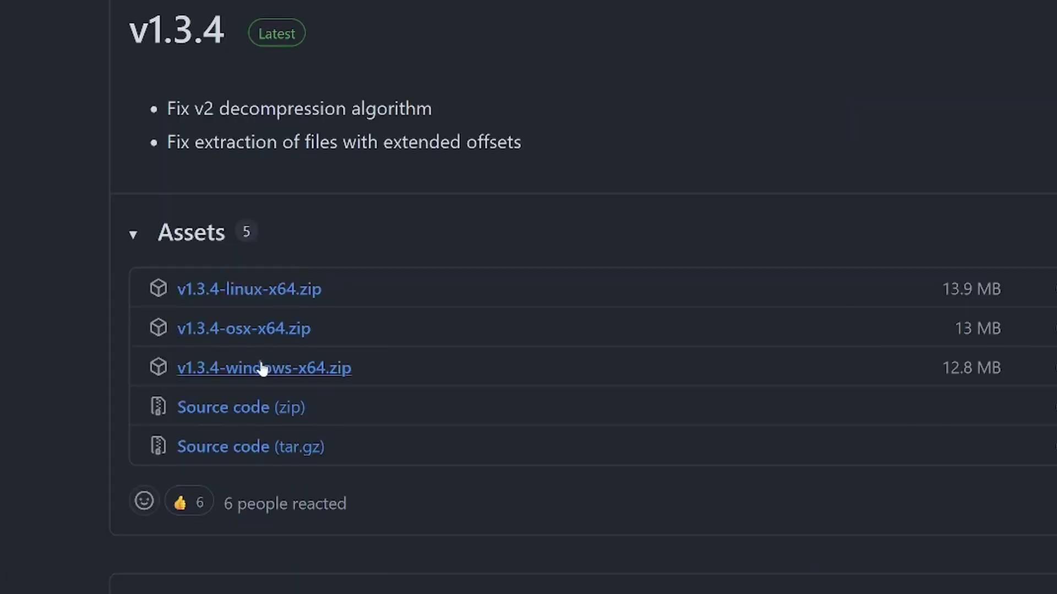
click(227, 378)
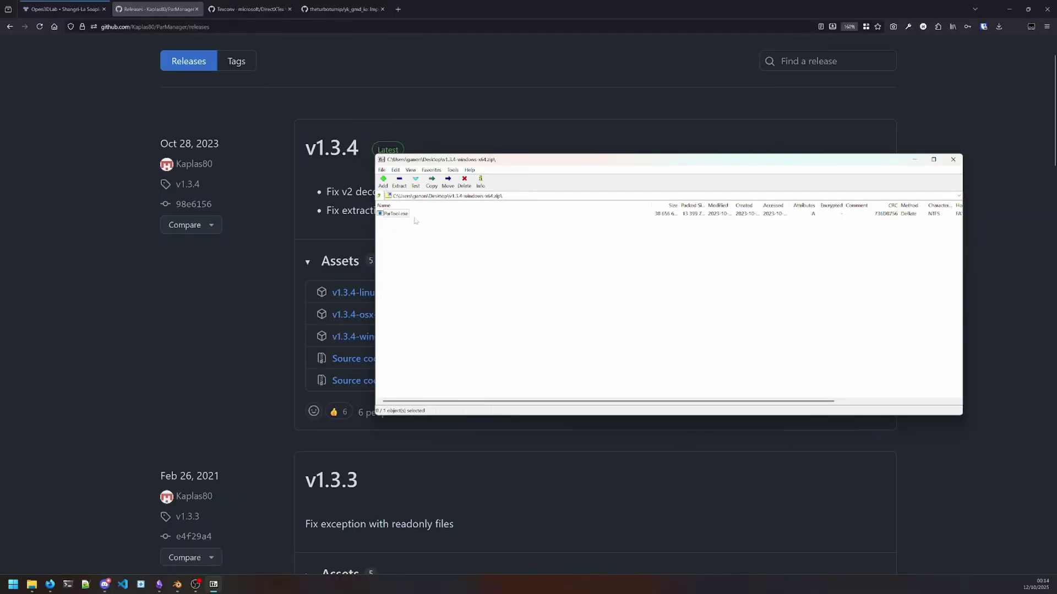
click(395, 214)
click(400, 188)
key(Return)
click(953, 159)
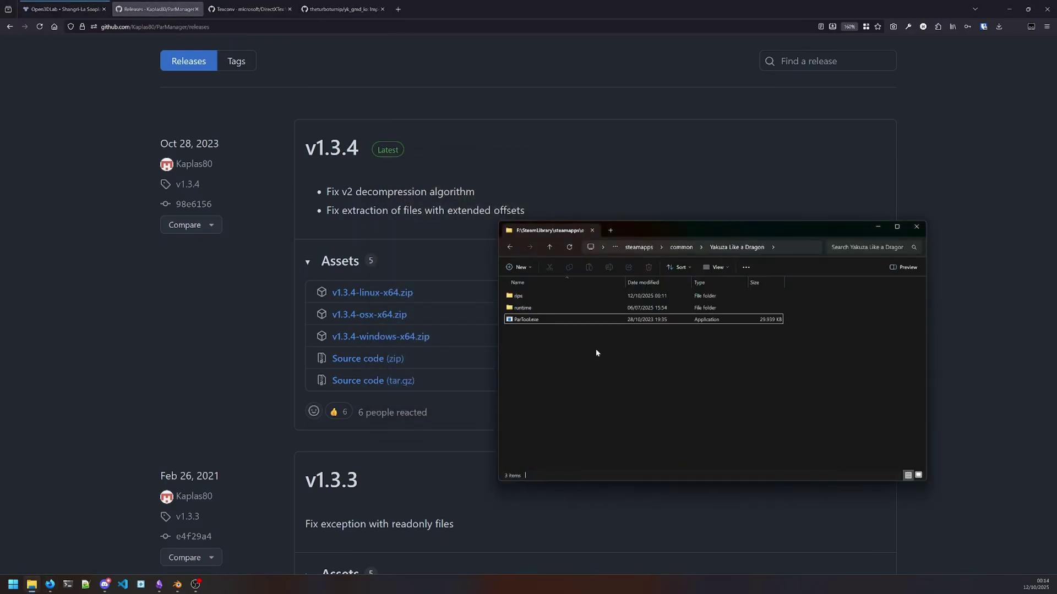
Open a PowerShell terminal in the Yakuza Like a Dragon folder.
right_click(503, 353)
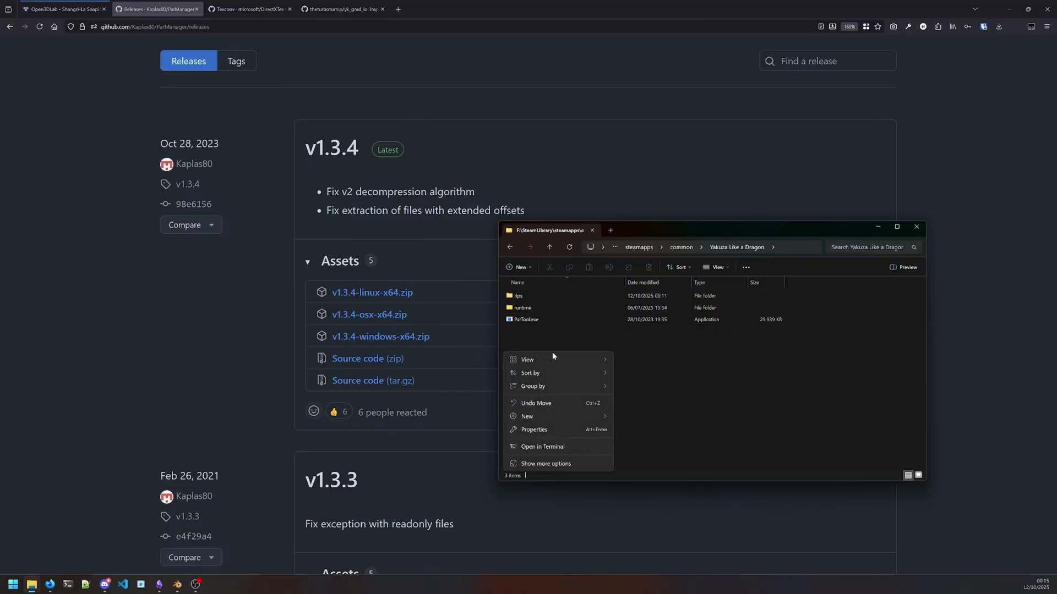
click(534, 447)
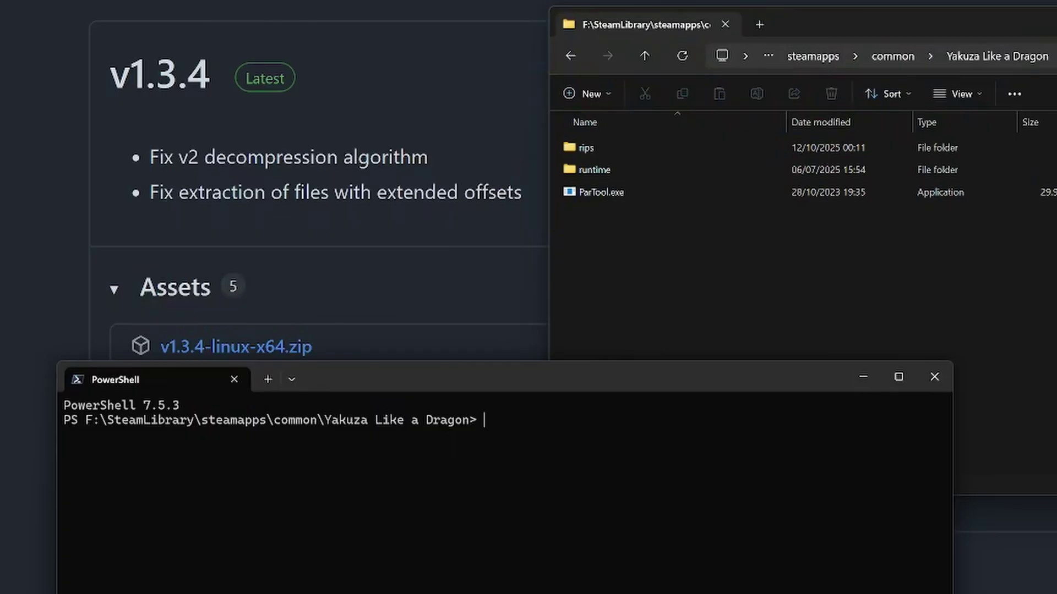
text(Par)
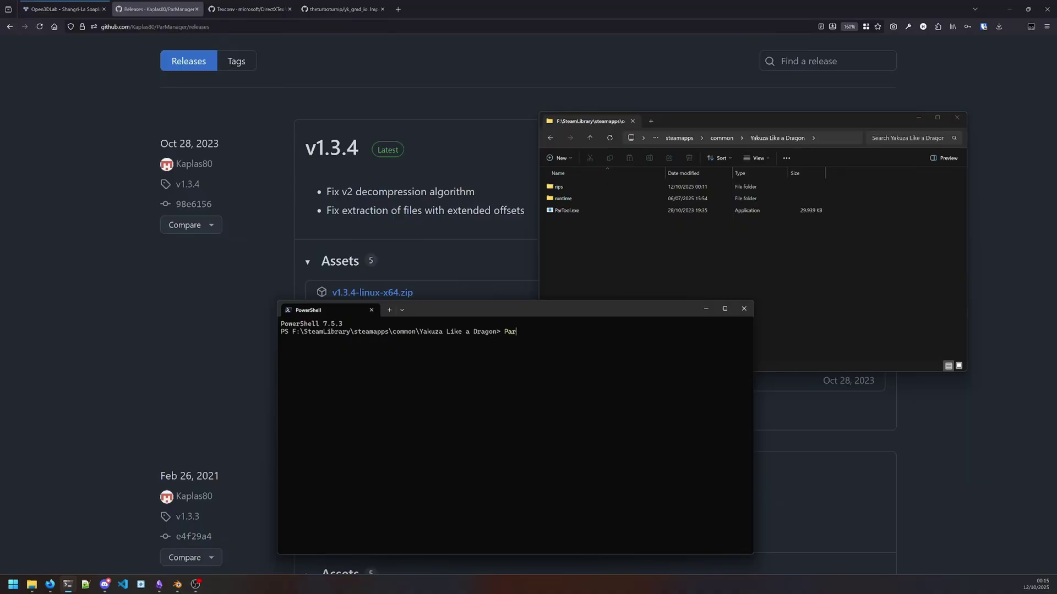
key(Tab)
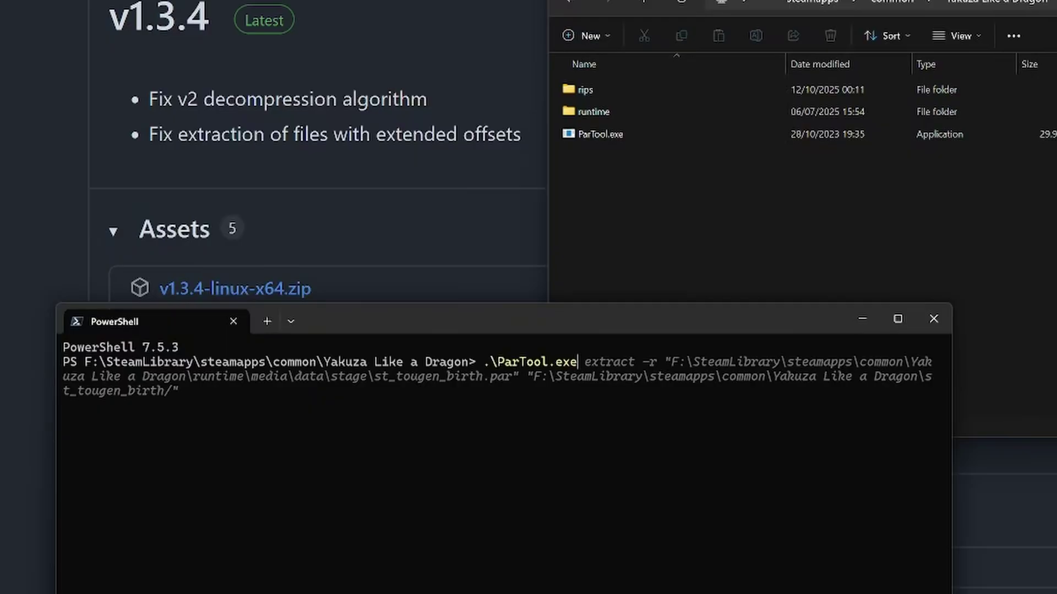
text(l)
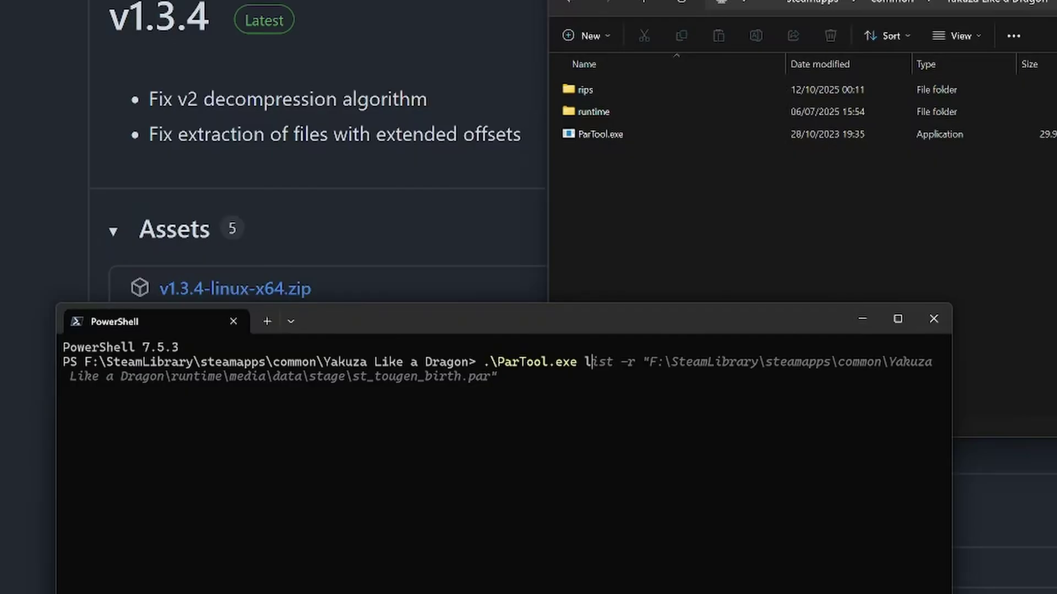
key(Right)
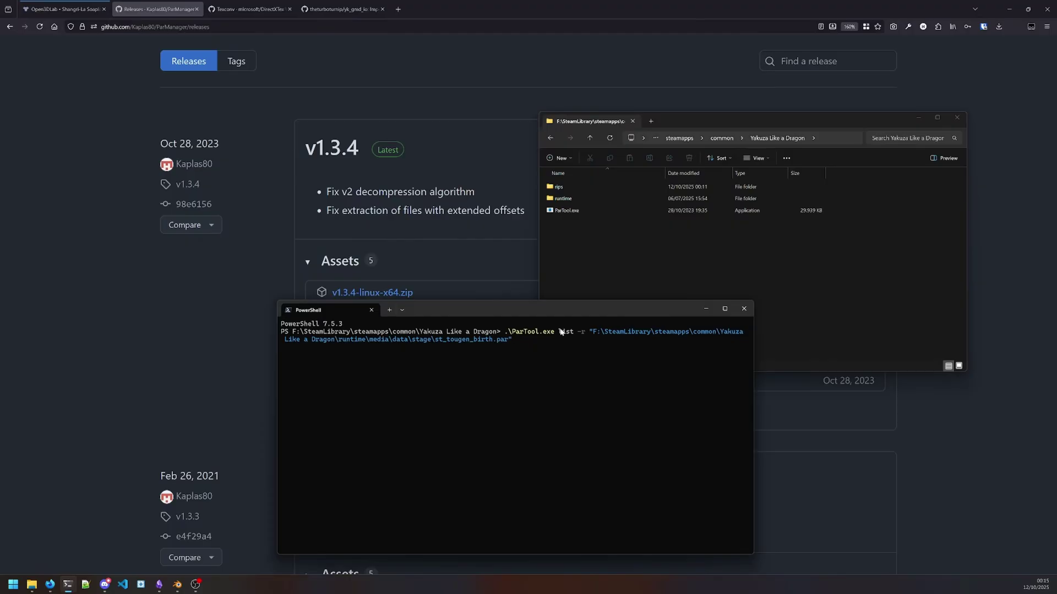
key(ctrl+c)
Run .\ParTool.exe without arguments in the terminal to view its available verbs.
text(.\ParTool.exe)
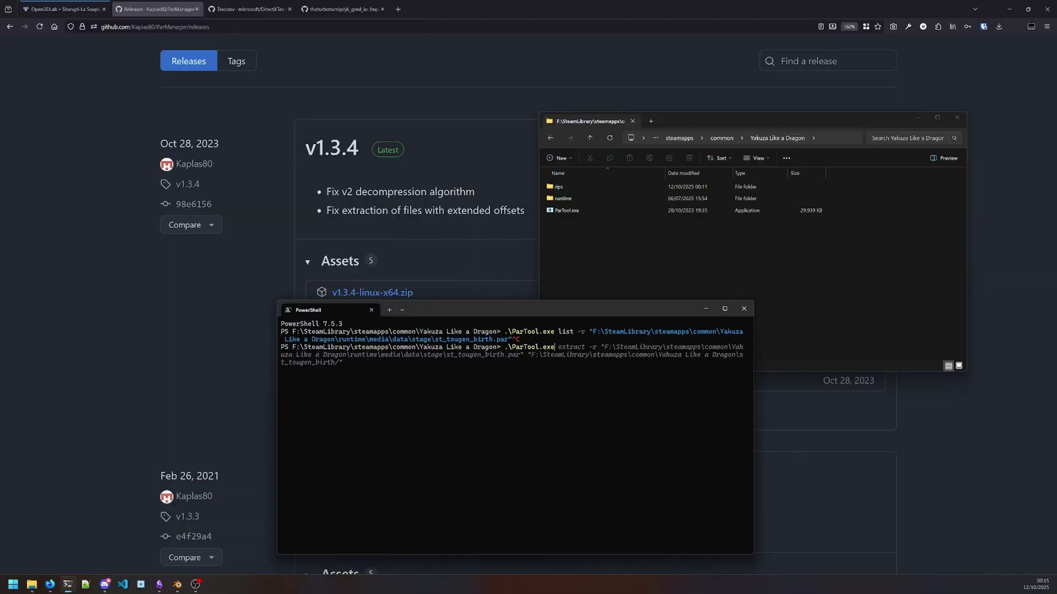
key(Return)
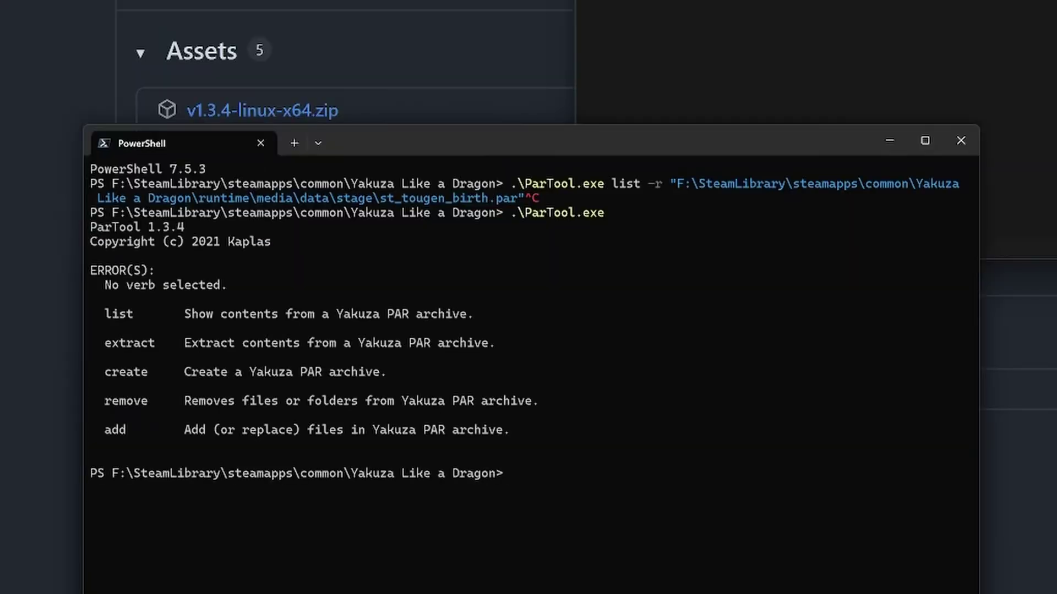
Enter the ParTool command list -r with the full quoted path to runtime\media\data\stage\st_tougen_birth.par, without running it.
key(Up)
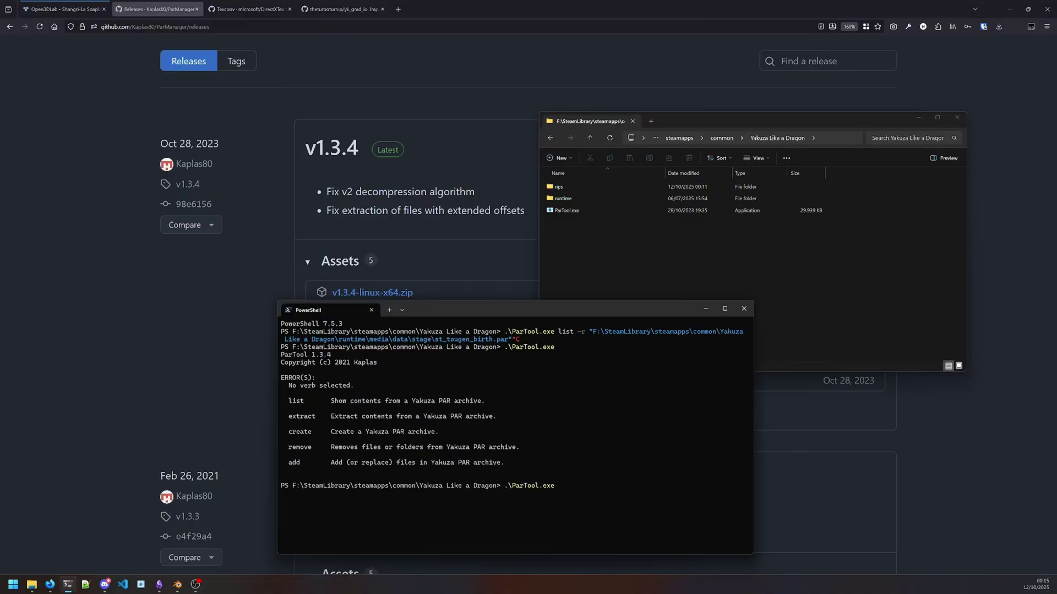
text(list)
key(Right)
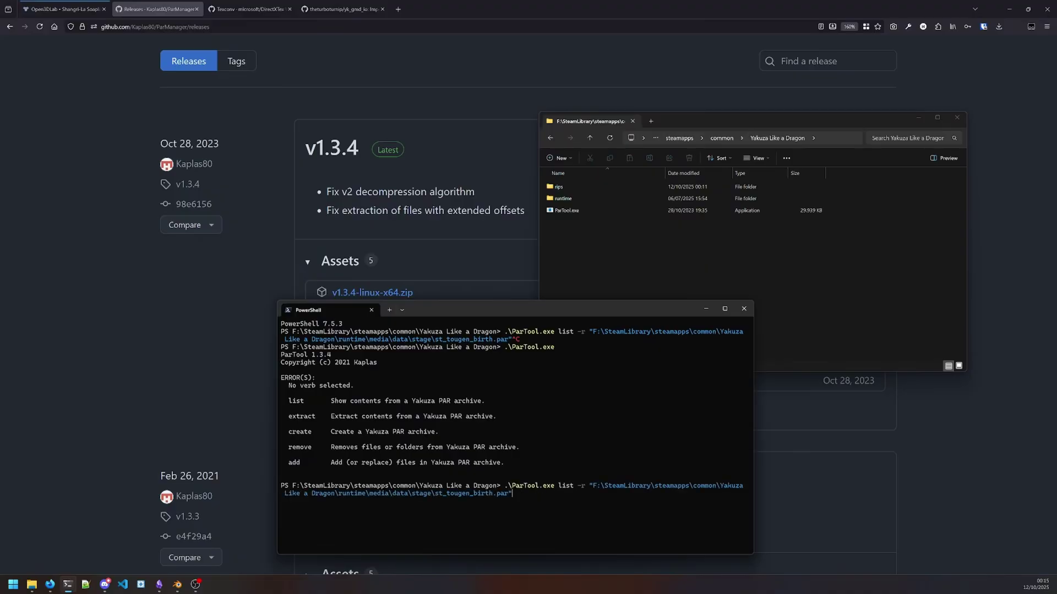
Open the runtime\media\data\stage folder inside the Yakuza Like a Dragon folder.
double_click(562, 198)
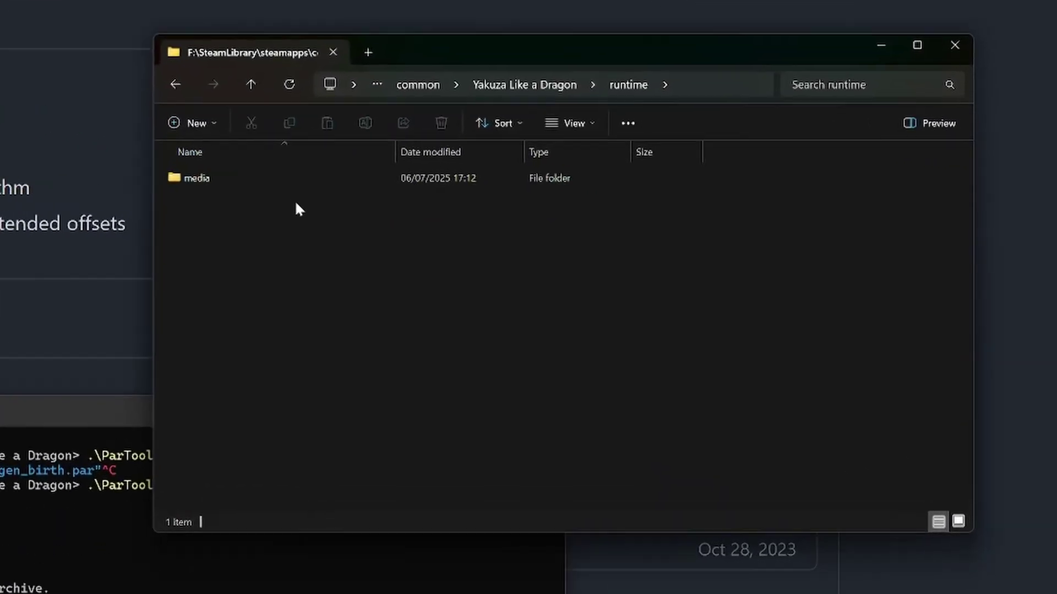
double_click(206, 173)
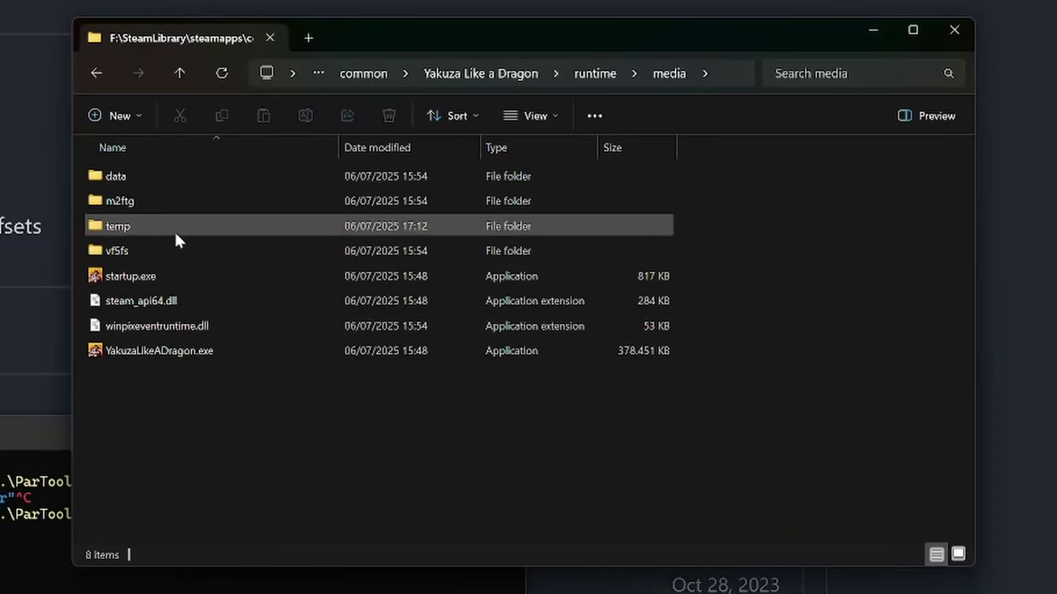
double_click(176, 176)
double_click(463, 430)
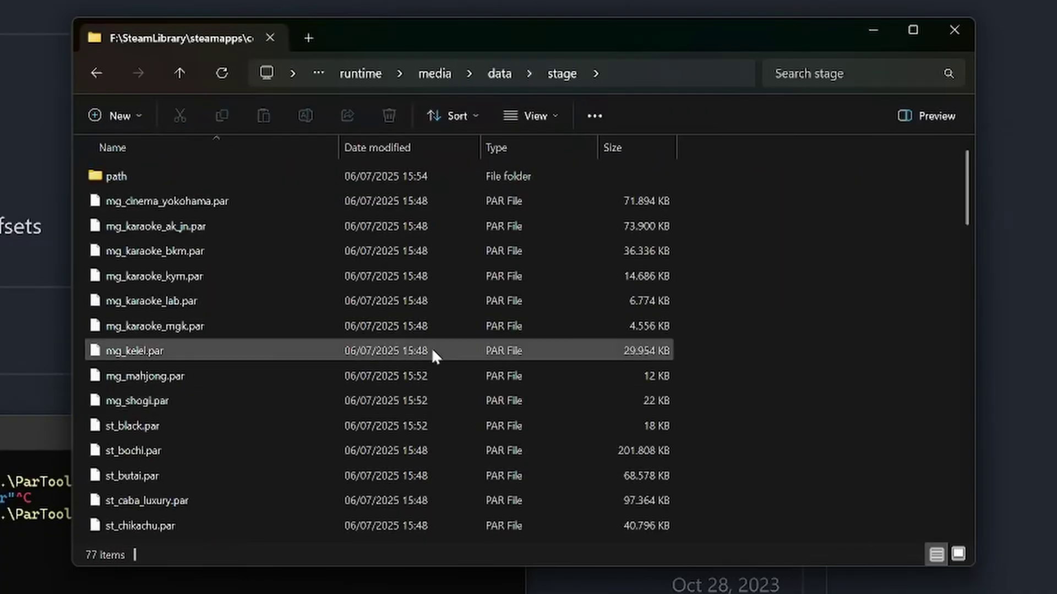
Look through the PAR archives in the stage folder and select st_tougen_birth.par.
scroll(375, 363, down, 10)
scroll(308, 419, up, 2)
scroll(234, 300, up, 1)
scroll(237, 311, down, 10)
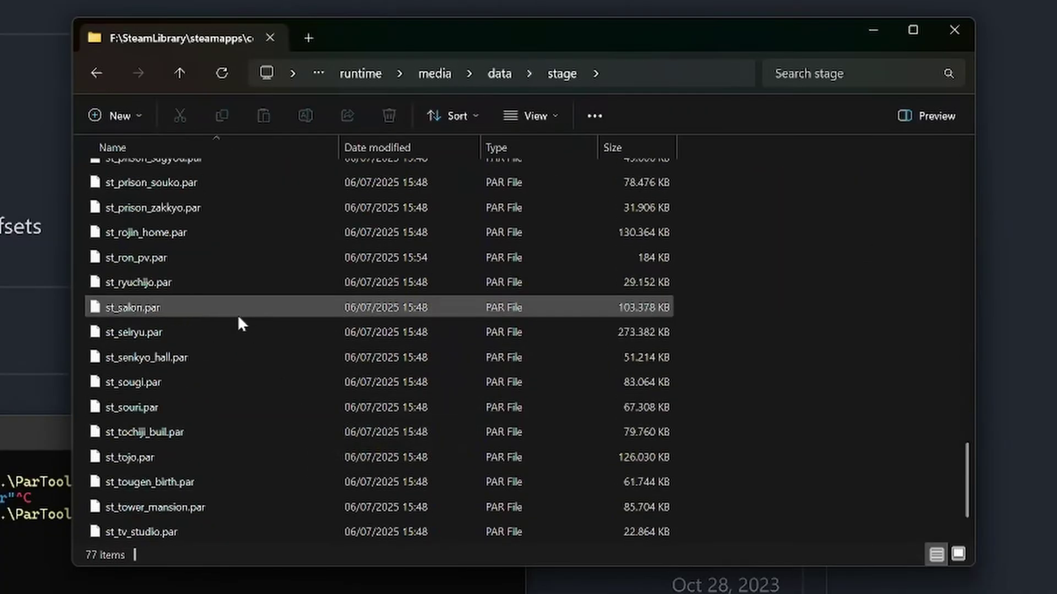
scroll(251, 344, up, 8)
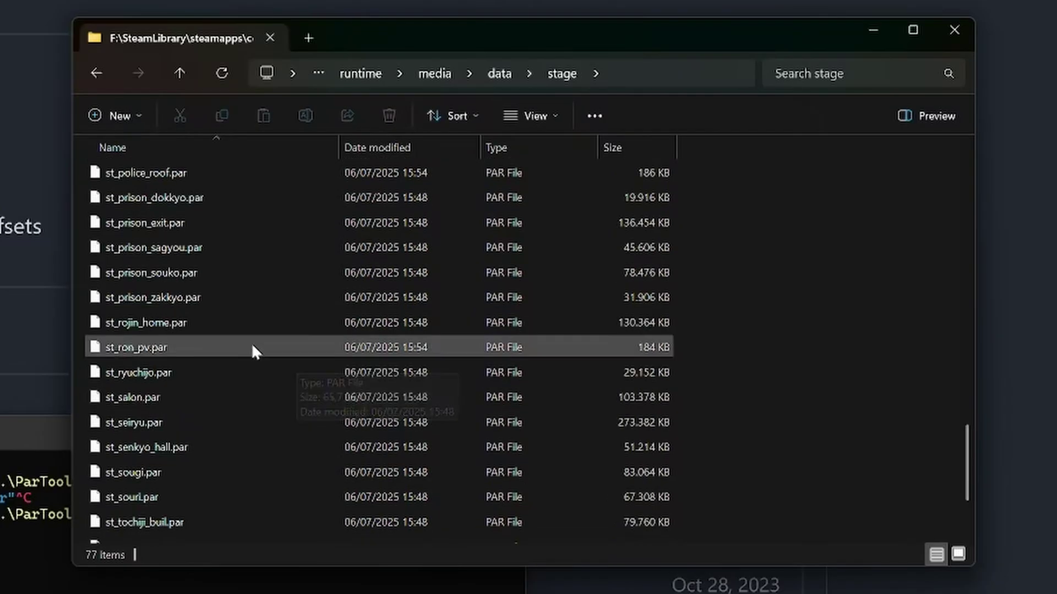
scroll(233, 302, up, 2)
scroll(233, 302, down, 10)
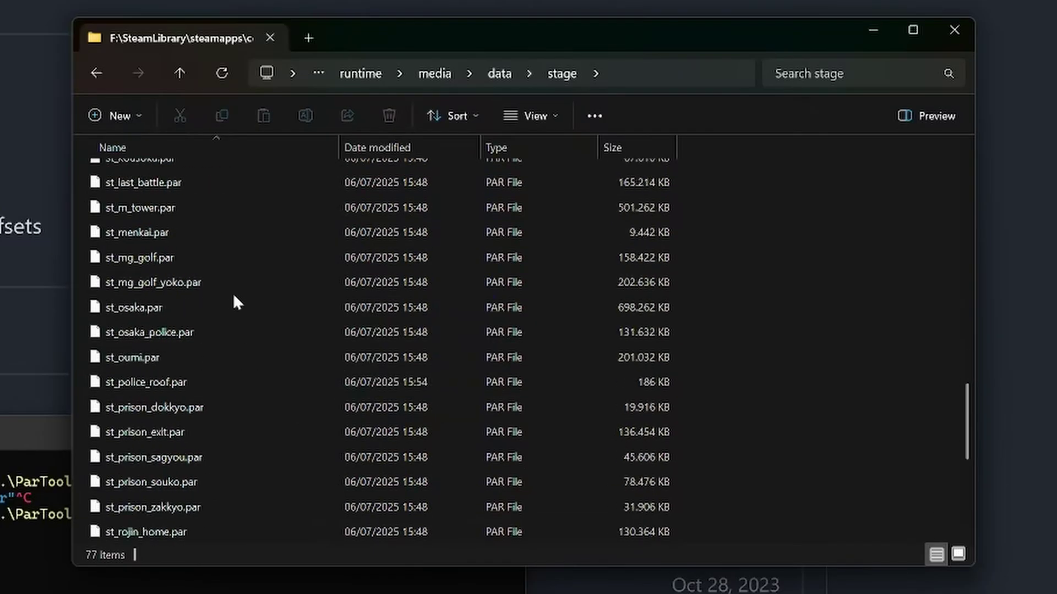
click(177, 436)
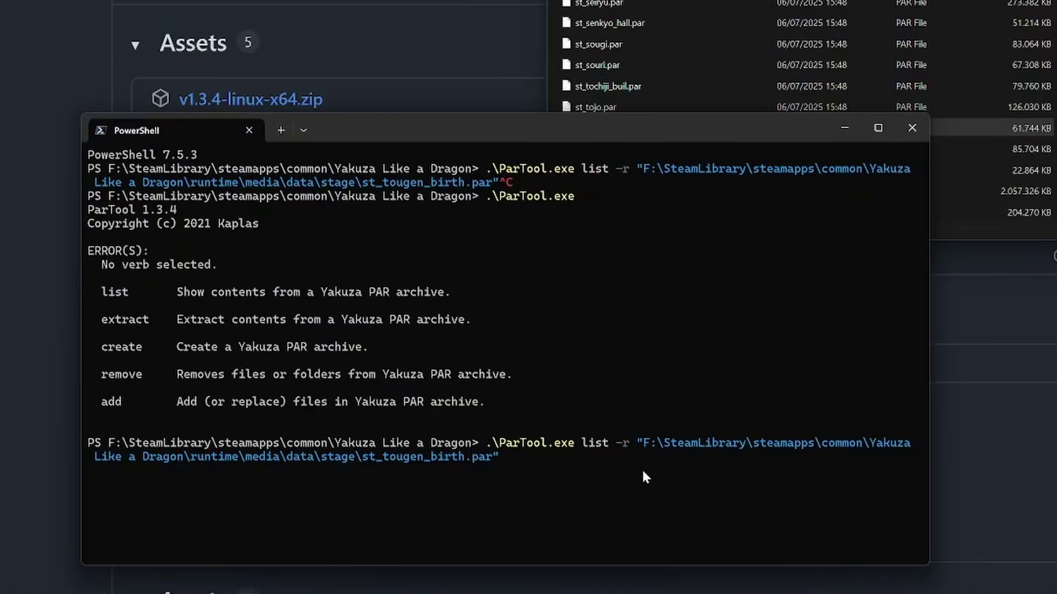
Run the prepared ParTool list command for st_tougen_birth.par and examine the GMD models and DDS textures in its output.
key(Return)
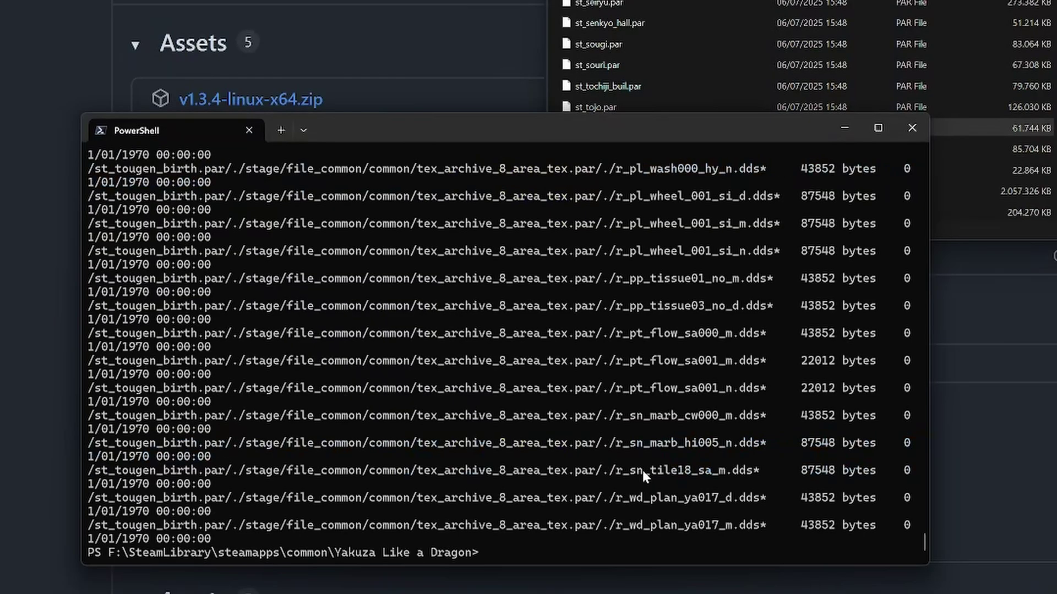
scroll(646, 444, up, 15)
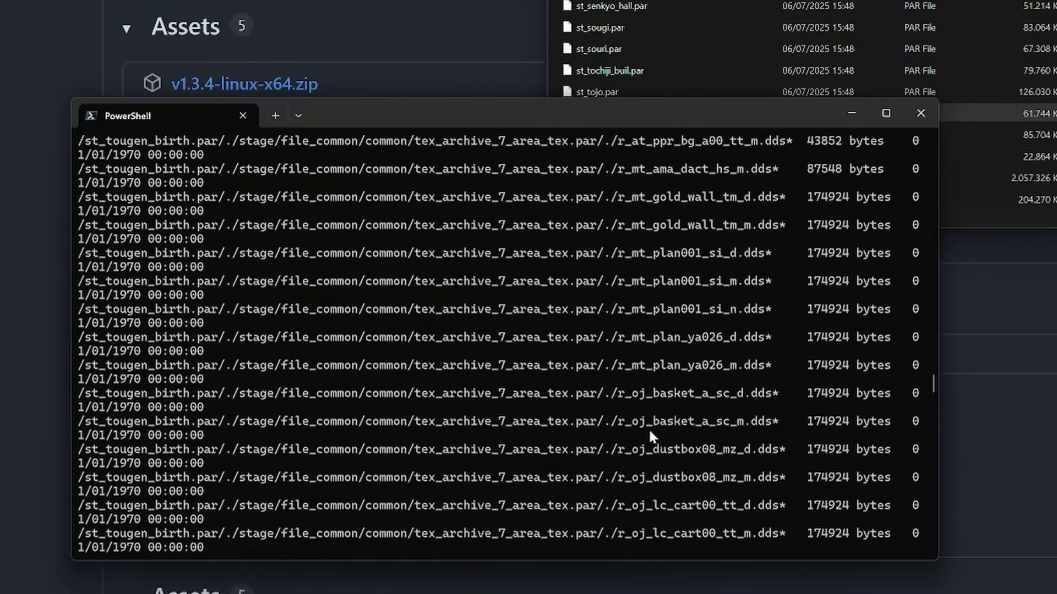
scroll(650, 432, up, 20)
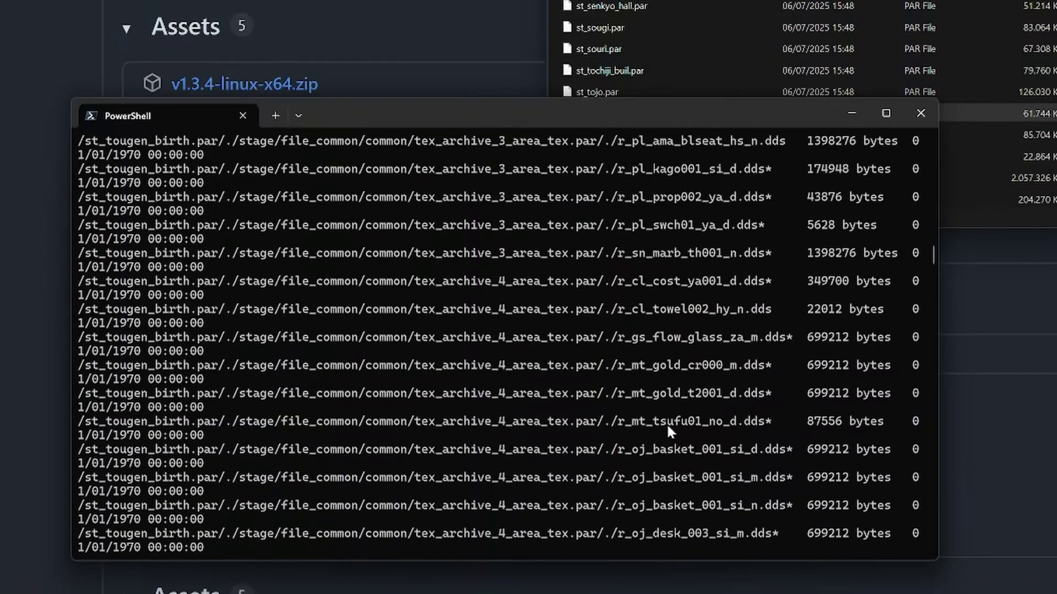
scroll(667, 427, up, 20)
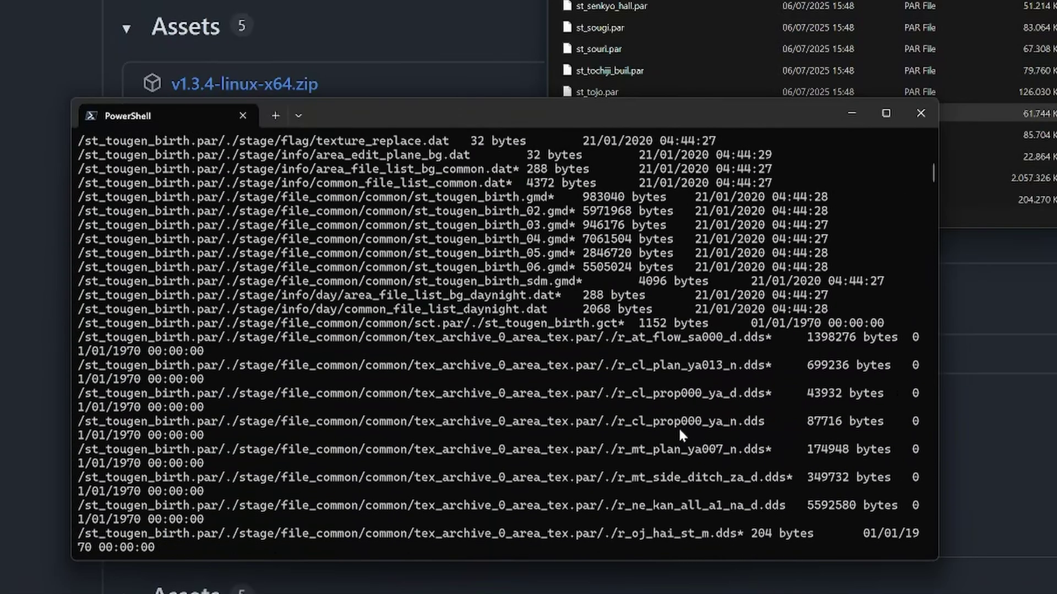
scroll(680, 433, up, 4)
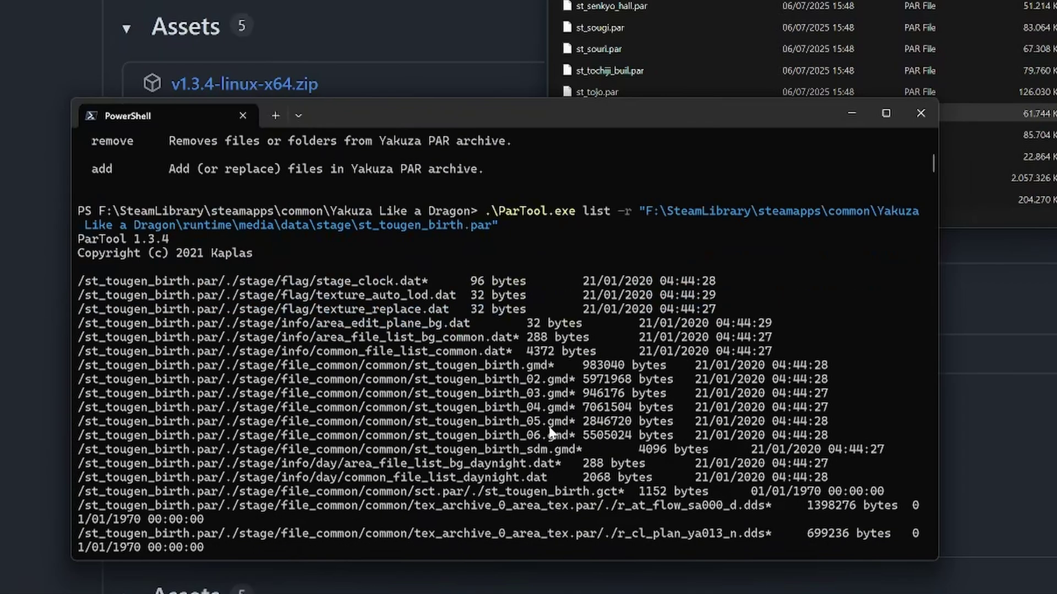
scroll(548, 435, down, 5)
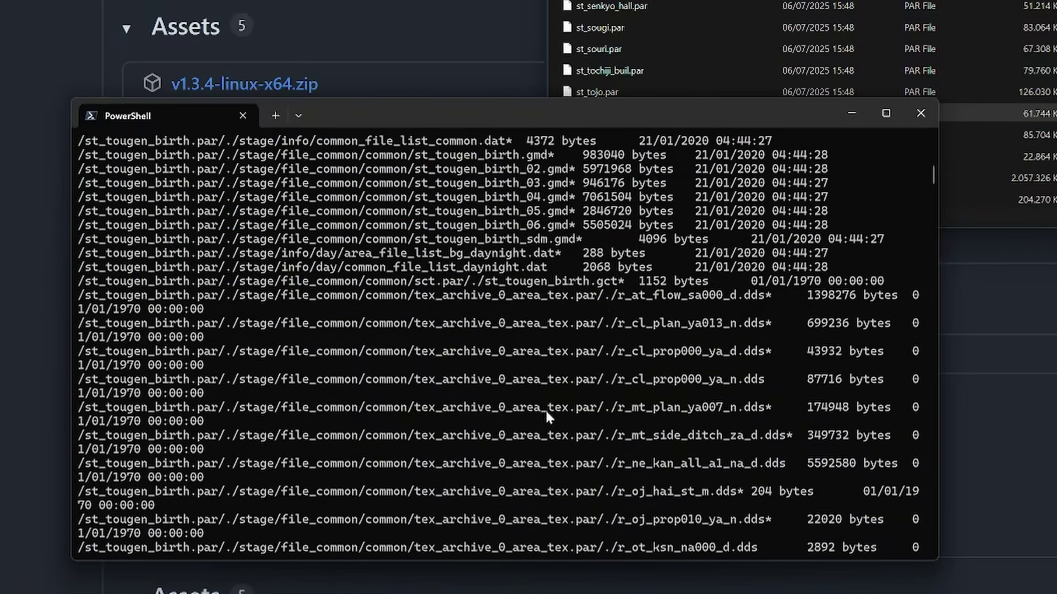
scroll(545, 408, down, 20)
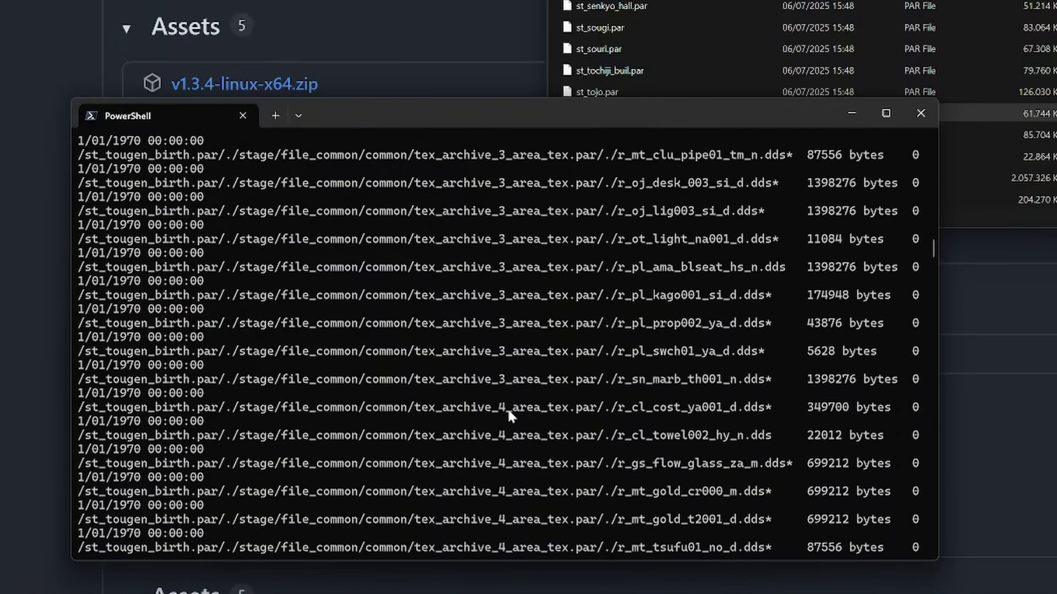
scroll(641, 358, down, 20)
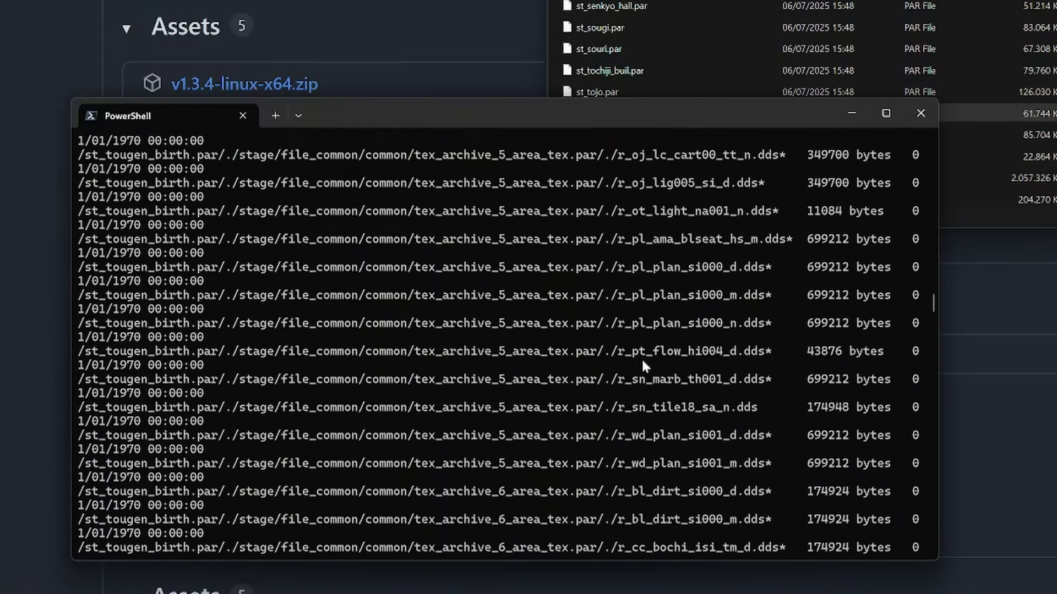
scroll(642, 360, down, 7)
drag(738, 393, 777, 391)
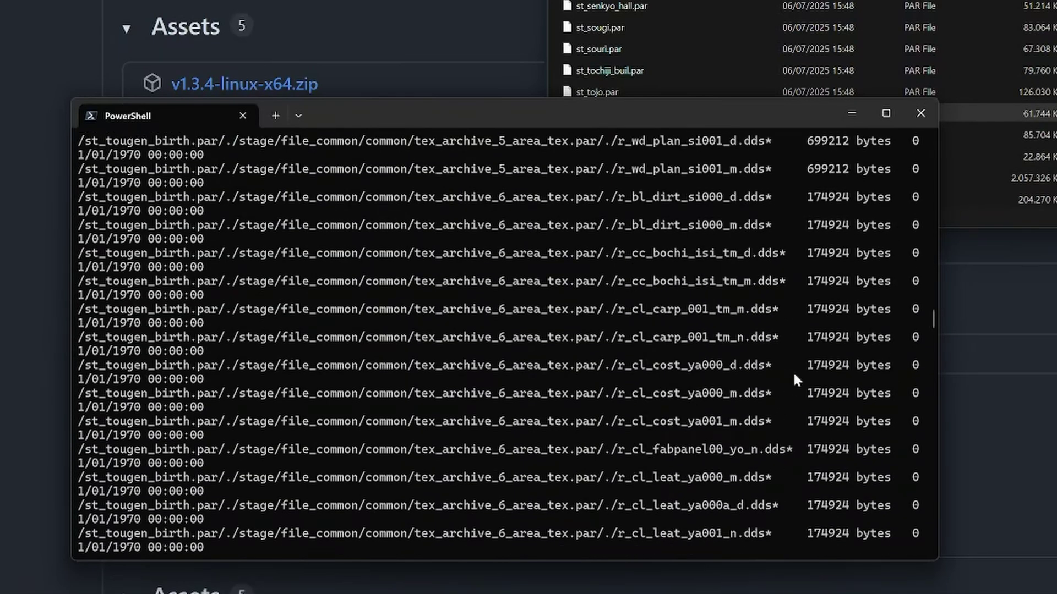
scroll(794, 374, up, 20)
key(Up)
key(Up)
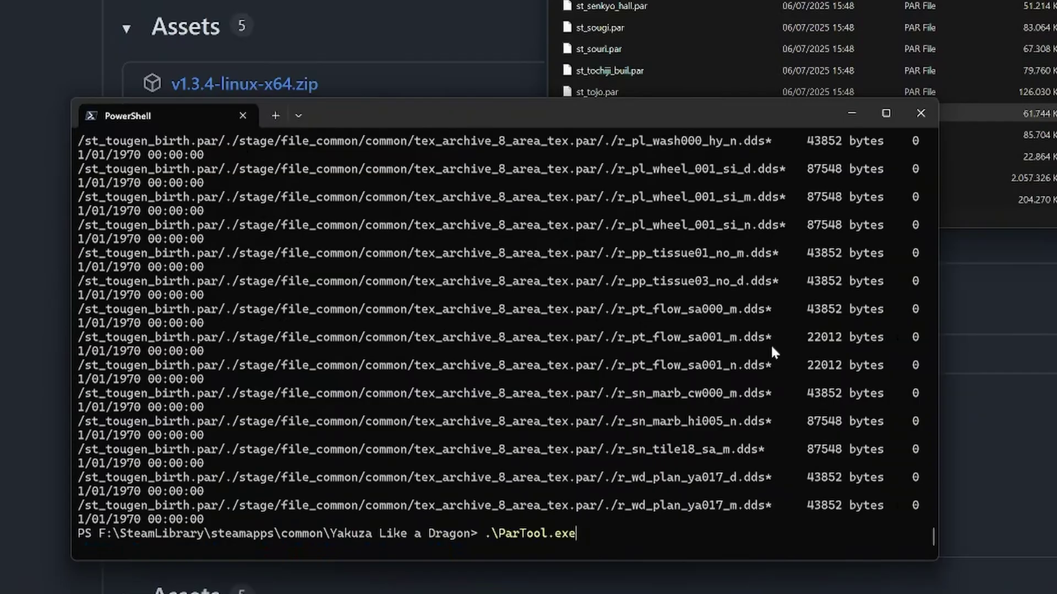
text(e)
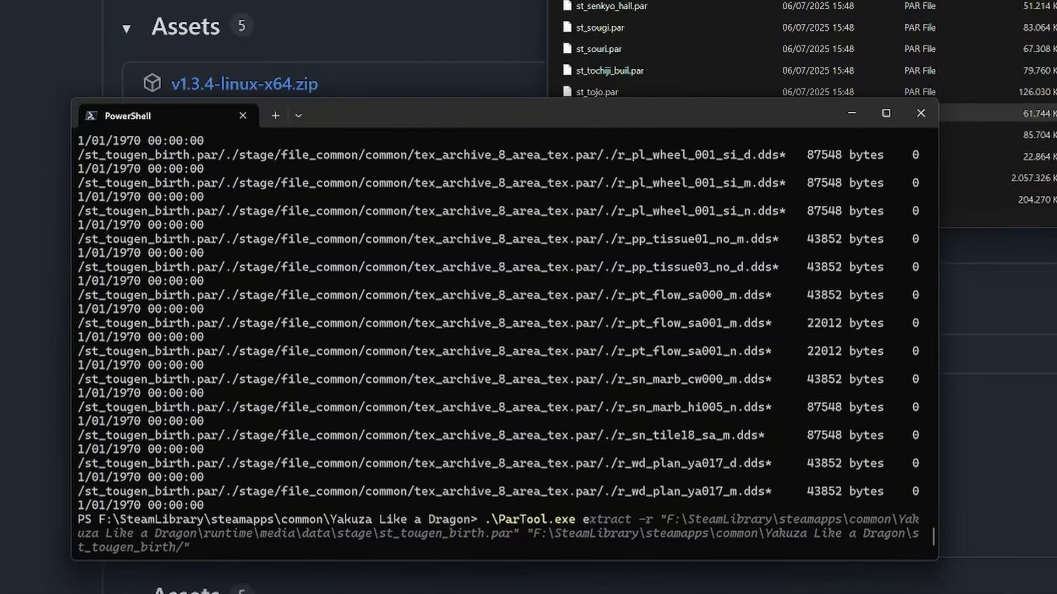
text(x)
key(Right)
key(ctrl+Left)
key(ctrl+Left)
key(ctrl+Left)
key(ctrl+Left)
key(ctrl+Left)
key(ctrl+Left)
key(ctrl+Left)
key(ctrl+Left)
key(ctrl+Left)
key(ctrl+Left)
key(ctrl+Left)
key(ctrl+Left)
key(ctrl+Left)
key(ctrl+Left)
key(ctrl+Left)
key(ctrl+Left)
key(ctrl+Left)
key(ctrl+Left)
key(ctrl+Left)
key(ctrl+Left)
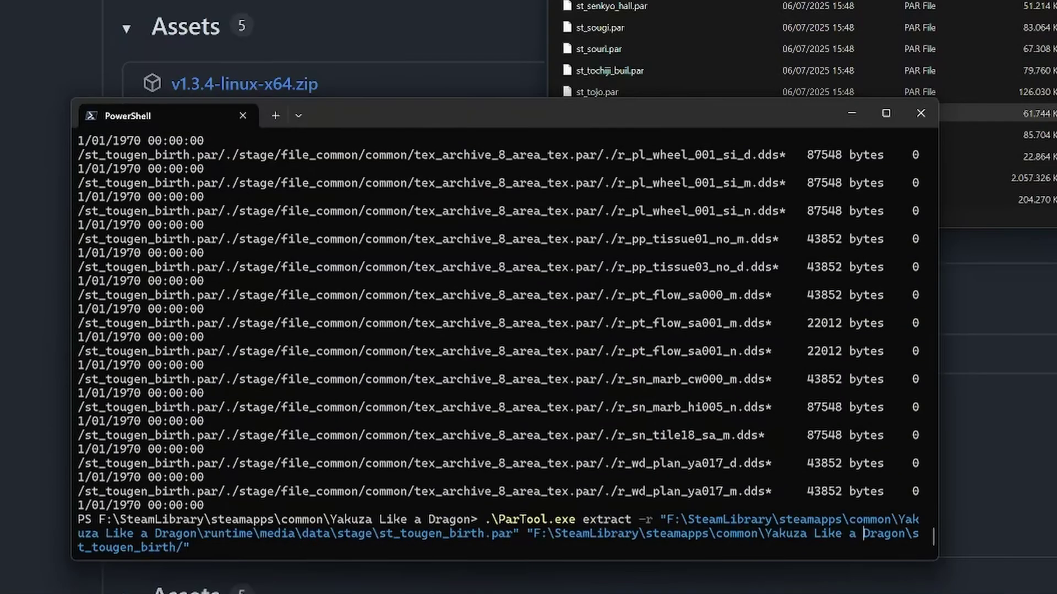
key(Right)
key(Right)
key(Right)
key(Right)
key(Right)
key(Right)
key(Right)
key(Right)
key(Right)
key(Right)
key(Right)
key(Right)
key(Right)
key(Right)
key(Right)
key(Right)
key(Right)
key(Right)
key(Right)
key(Right)
key(Right)
key(ctrl+Right)
key(ctrl+Right)
key(ctrl+Right)
key(ctrl+Right)
key(ctrl+Right)
key(ctrl+Right)
key(Right)
key(Right)
key(Right)
key(Right)
key(Right)
key(Right)
key(Right)
key(Right)
key(Right)
key(Right)
key(Right)
key(Right)
key(Right)
key(Right)
key(Right)
key(Right)
key(Right)
key(Right)
key(Right)
key(Right)
key(Right)
key(Right)
key(Right)
key(Right)
key(Right)
key(Right)
key(Right)
key(Right)
key(Right)
key(Right)
key(Right)
key(Right)
key(Right)
key(Right)
key(Right)
key(Right)
key(Right)
key(Right)
key(Right)
key(Right)
key(ctrl+c)
Recall the ParTool list -r command and remove the archive file name from its path, keeping the stage folder and closing quote.
key(Up)
key(Up)
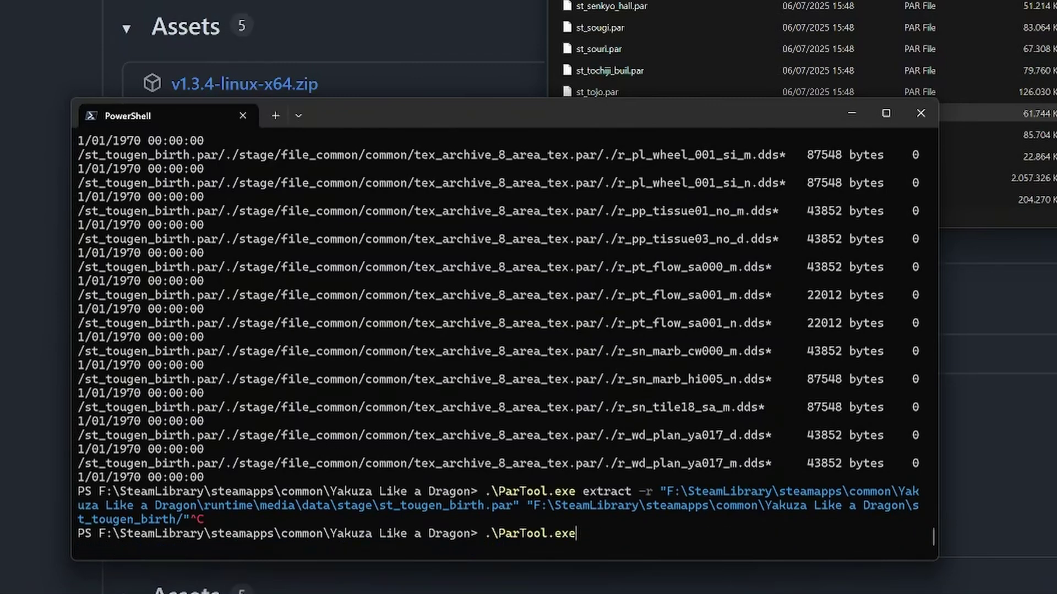
key(Down)
key(Left)
key(BackSpace)
key(BackSpace)
key(BackSpace)
key(BackSpace)
key(BackSpace)
key(BackSpace)
key(BackSpace)
key(BackSpace)
key(BackSpace)
key(BackSpace)
key(BackSpace)
key(BackSpace)
key(BackSpace)
key(BackSpace)
key(BackSpace)
key(BackSpace)
key(BackSpace)
key(BackSpace)
key(BackSpace)
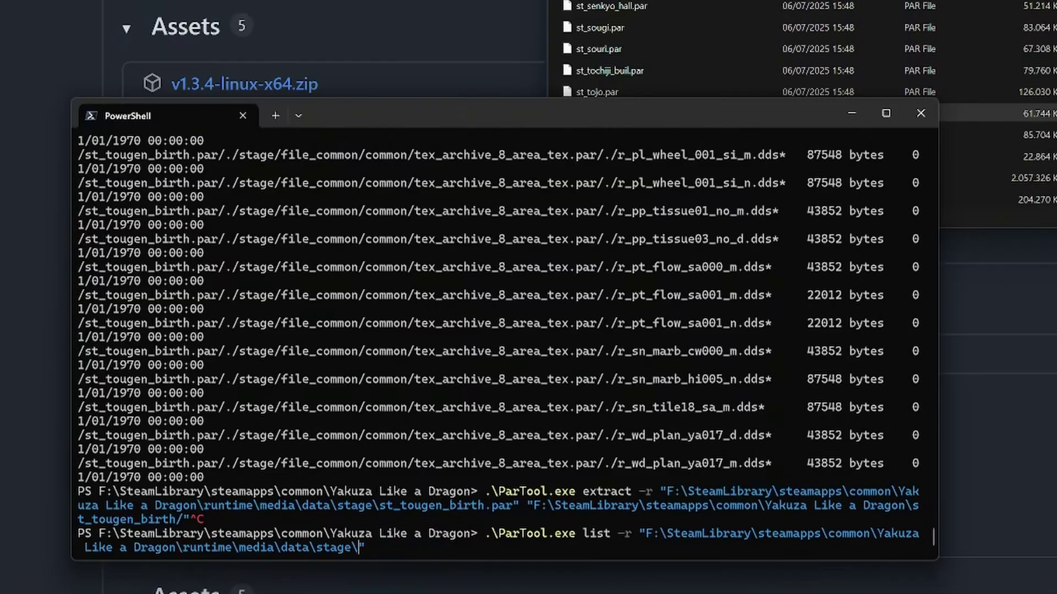
Copy the file name st_prison_exit.par from the stage folder, insert it at the end of the list command's path, and run it.
key(alt+Tab)
scroll(672, 61, up, 4)
click(672, 61)
key(F2)
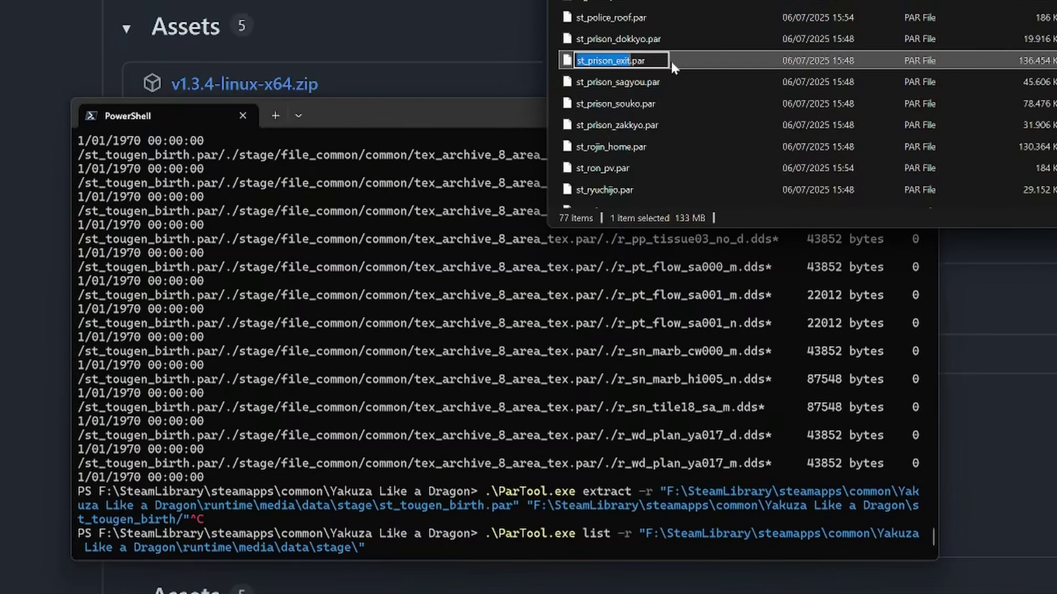
key(ctrl+a)
click(681, 374)
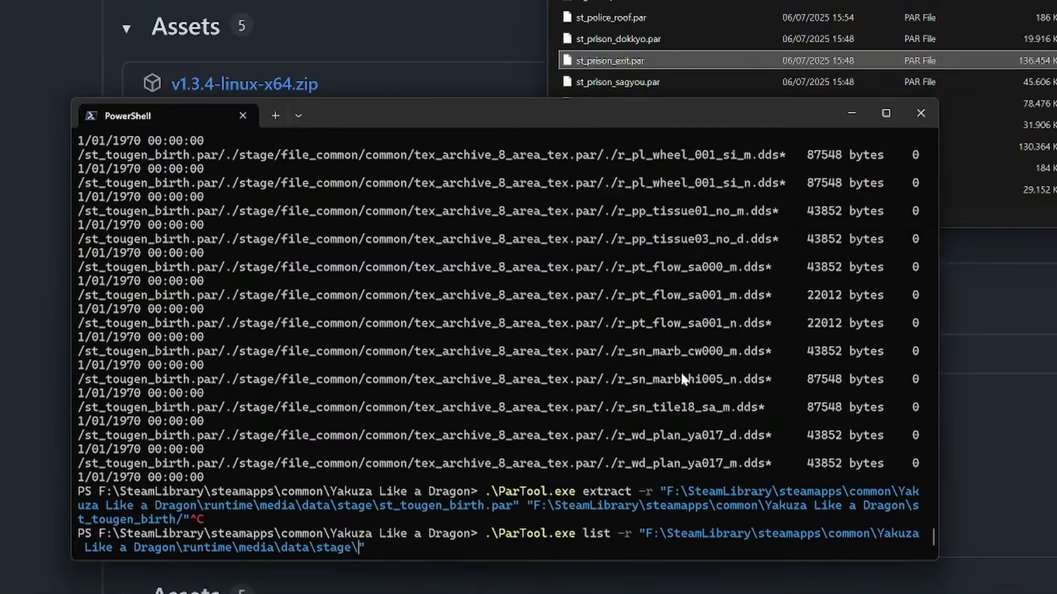
key(ctrl+v)
key(Return)
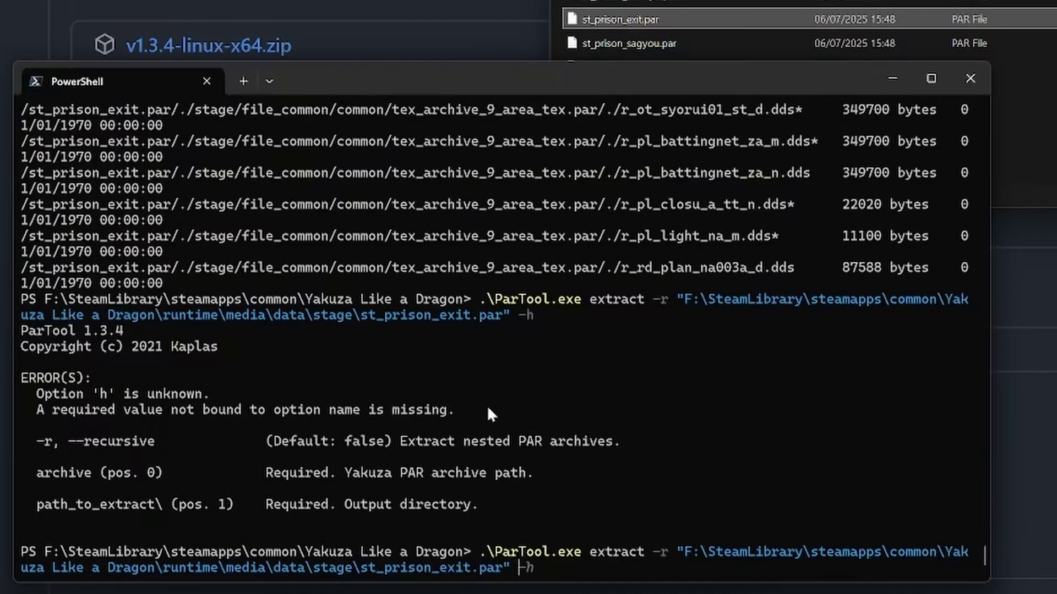
Examine ParTool's extract usage text for the recursive option and archive argument, comparing it with the st_prison_exit.par path in the command.
key(Left)
key(Left)
drag(30, 441, 604, 456)
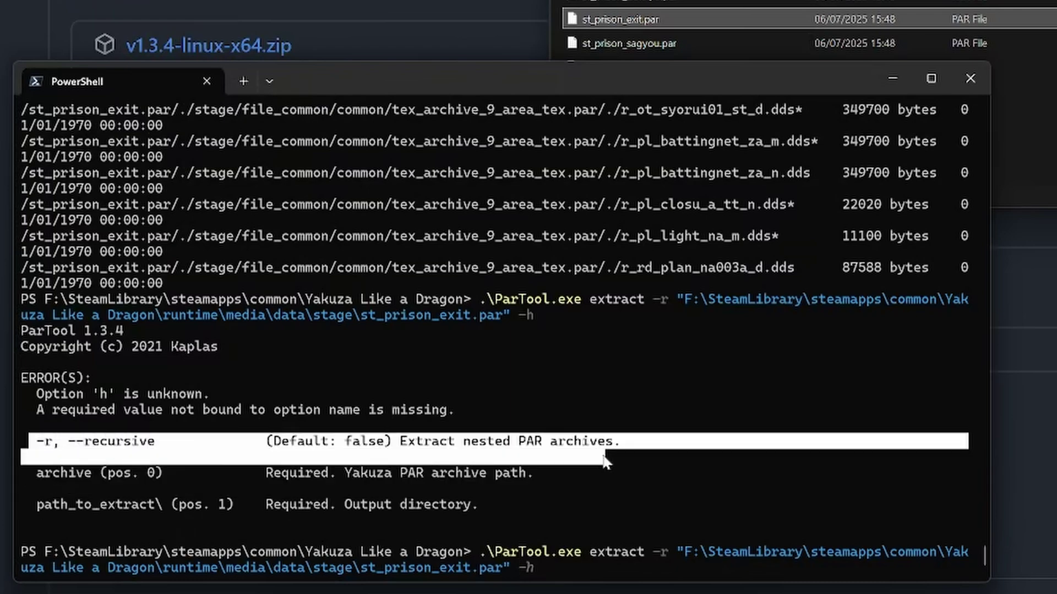
click(609, 454)
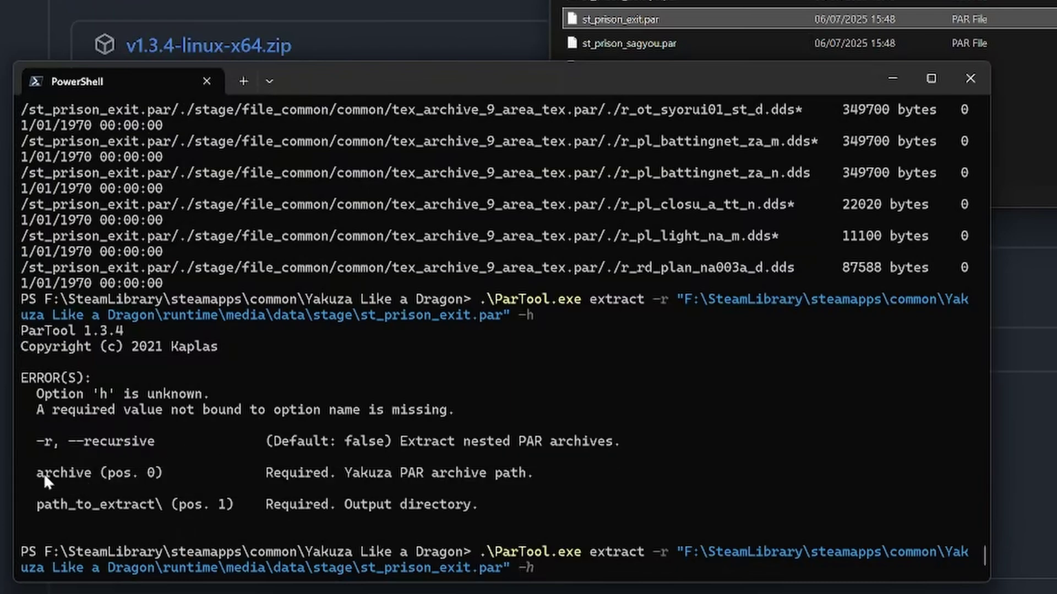
drag(35, 467, 169, 473)
click(182, 479)
drag(677, 552, 512, 583)
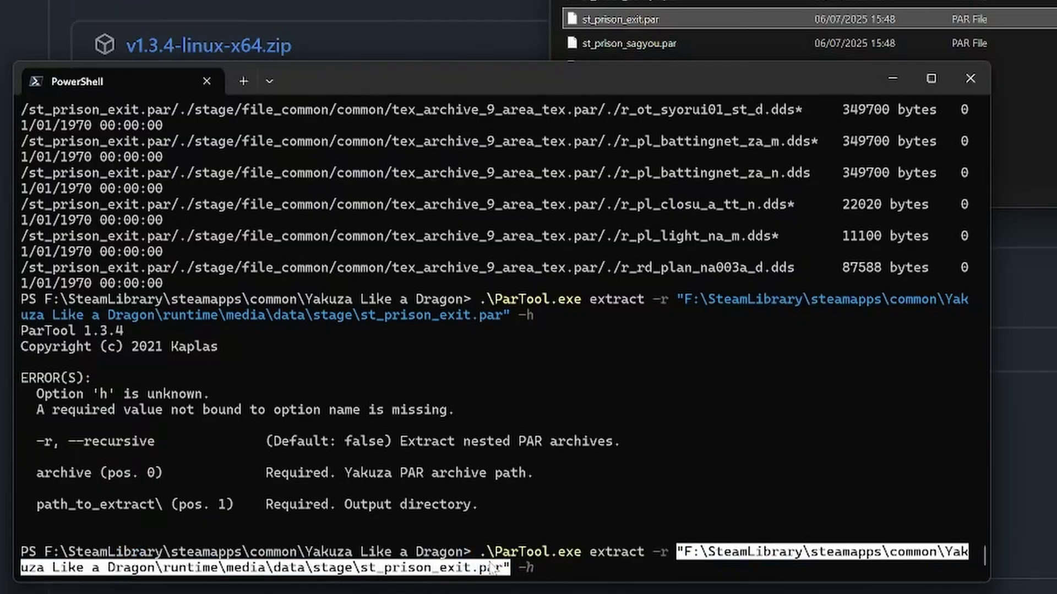
click(574, 546)
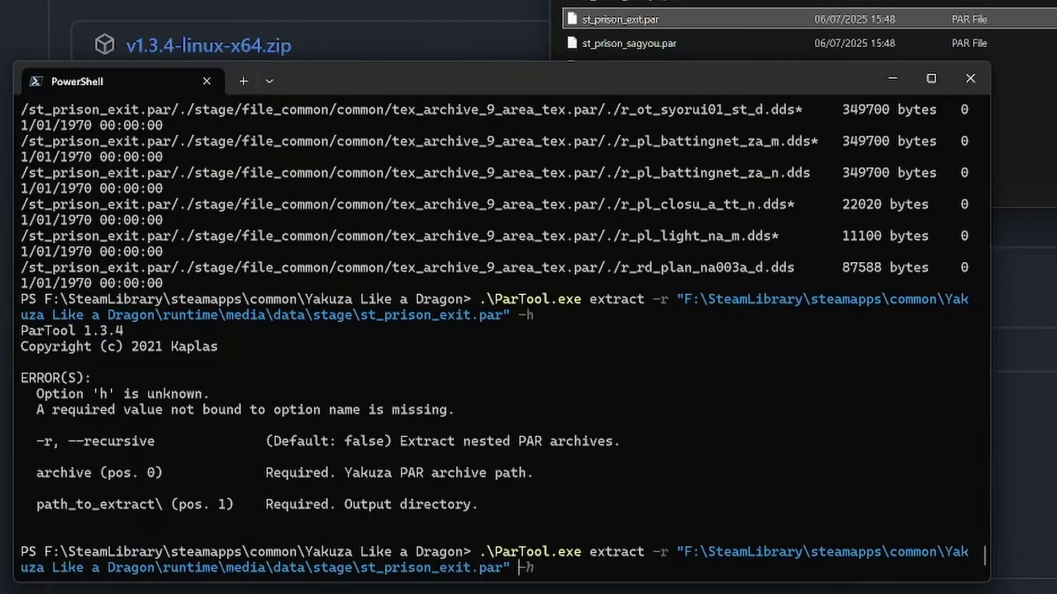
Create a folder named prison_exit inside the game's rips folder and open it.
click(1029, 126)
click(509, 107)
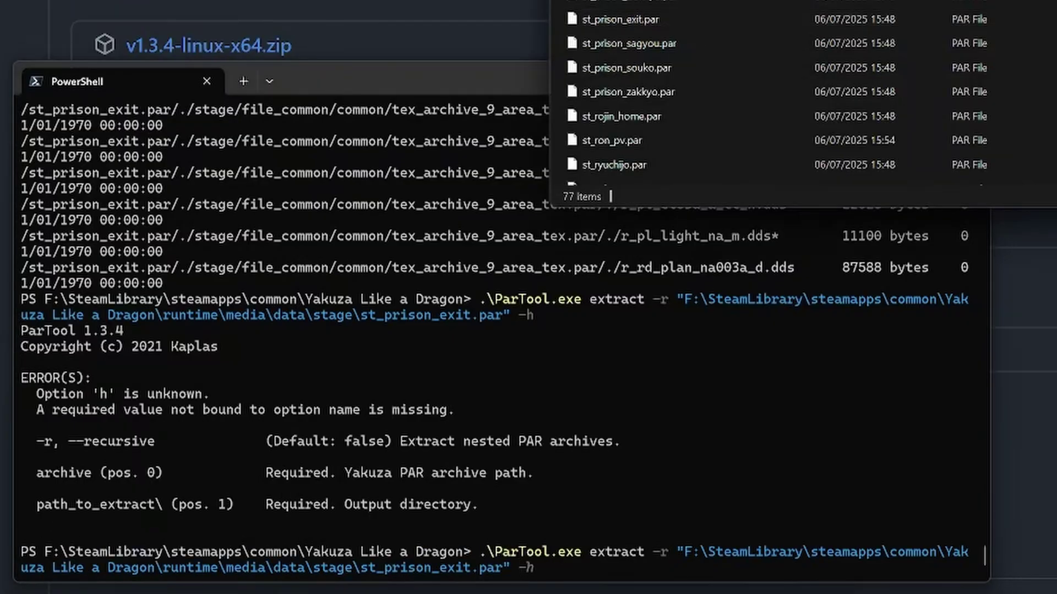
click(467, 107)
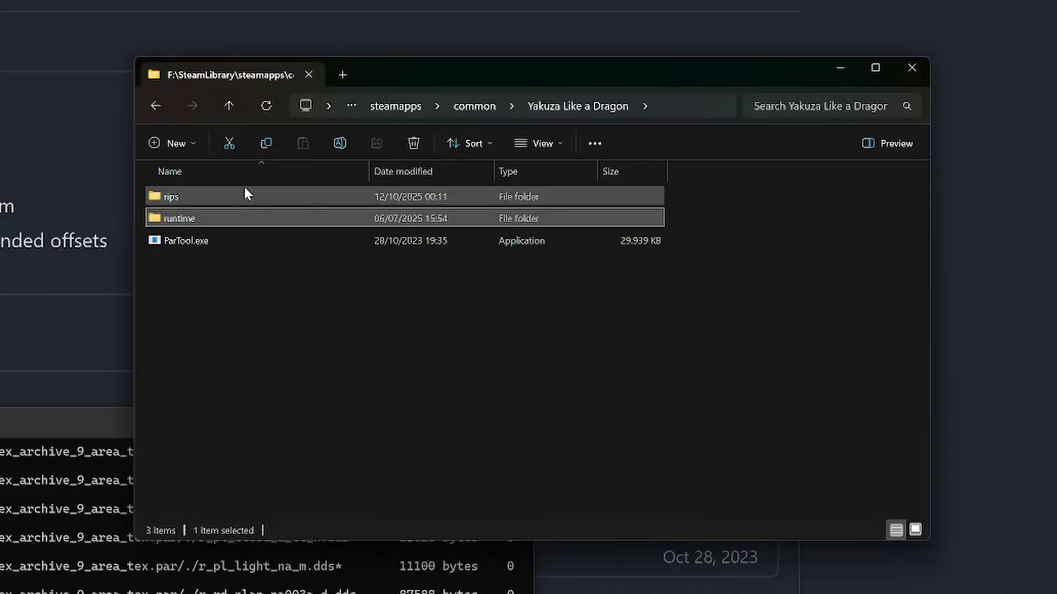
double_click(245, 194)
key(ctrl+shift+n)
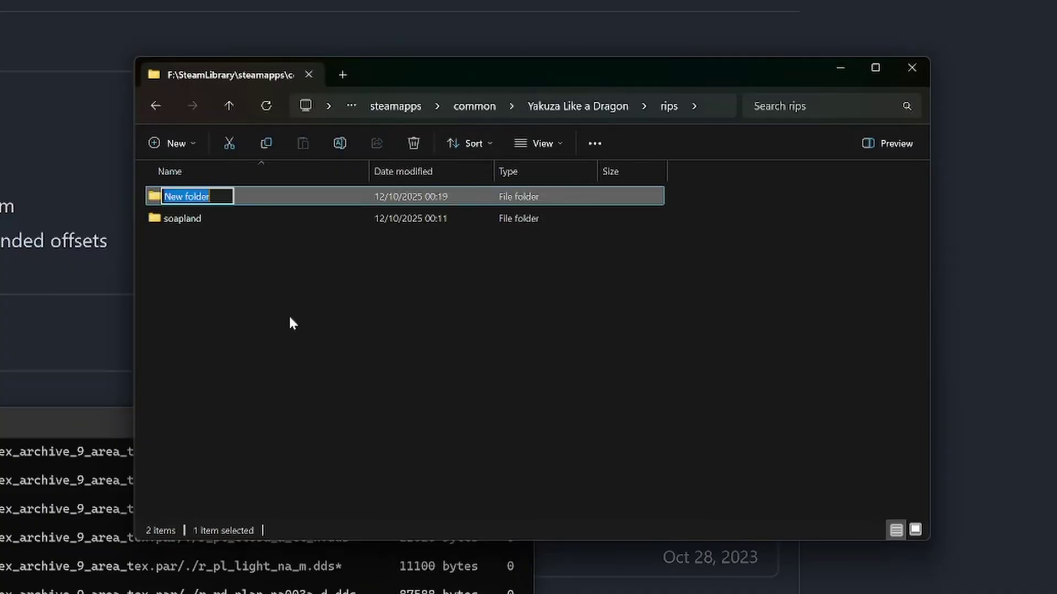
text(prison_exit)
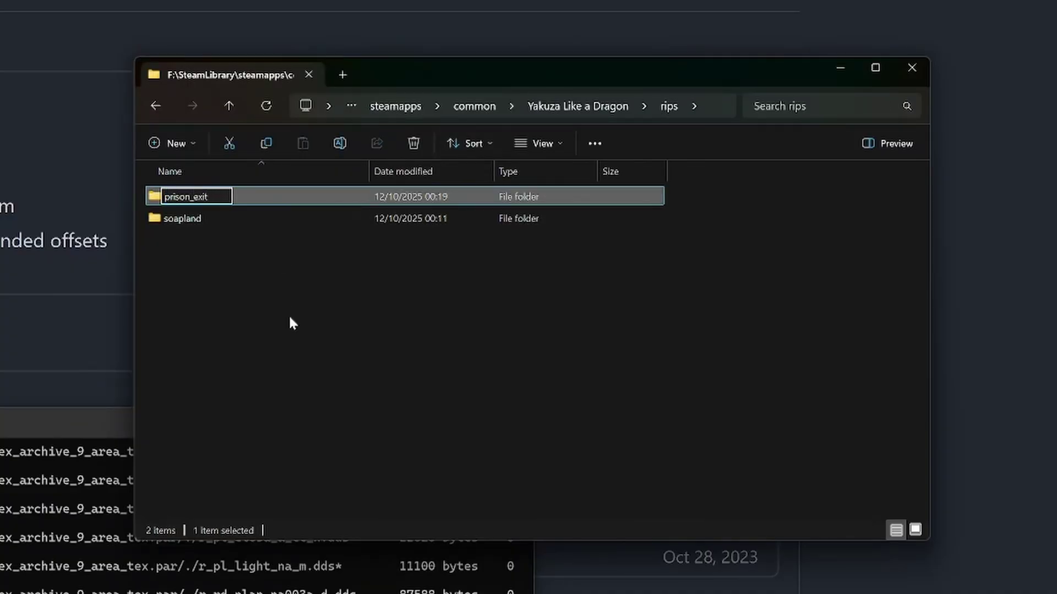
key(Return)
key(Return)
Copy the prison_exit folder's path and use it as the output directory in the ParTool extract command, replacing -h.
key(ctrl+l)
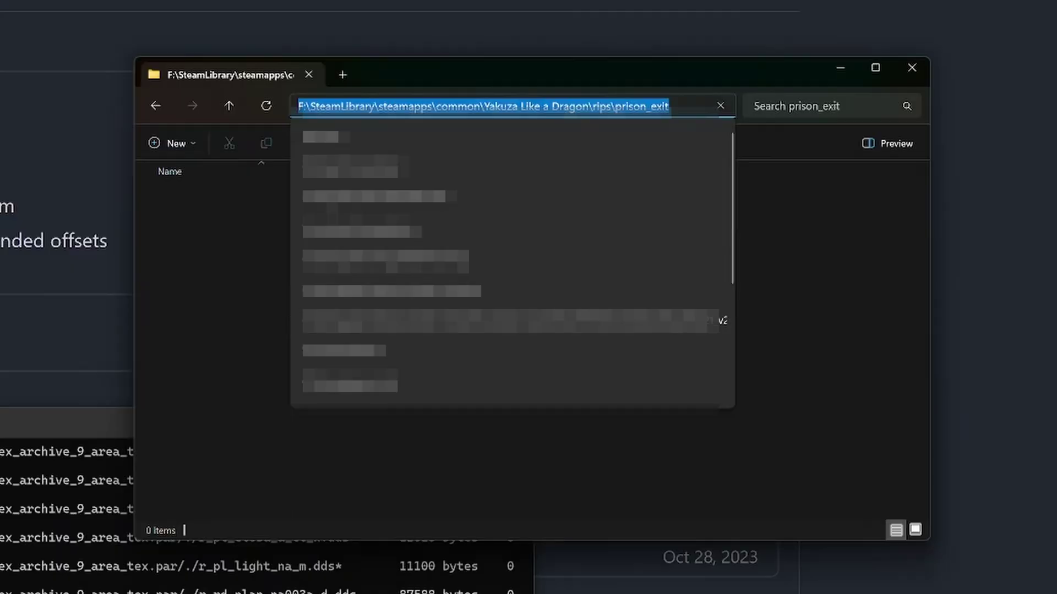
click(212, 370)
click(536, 535)
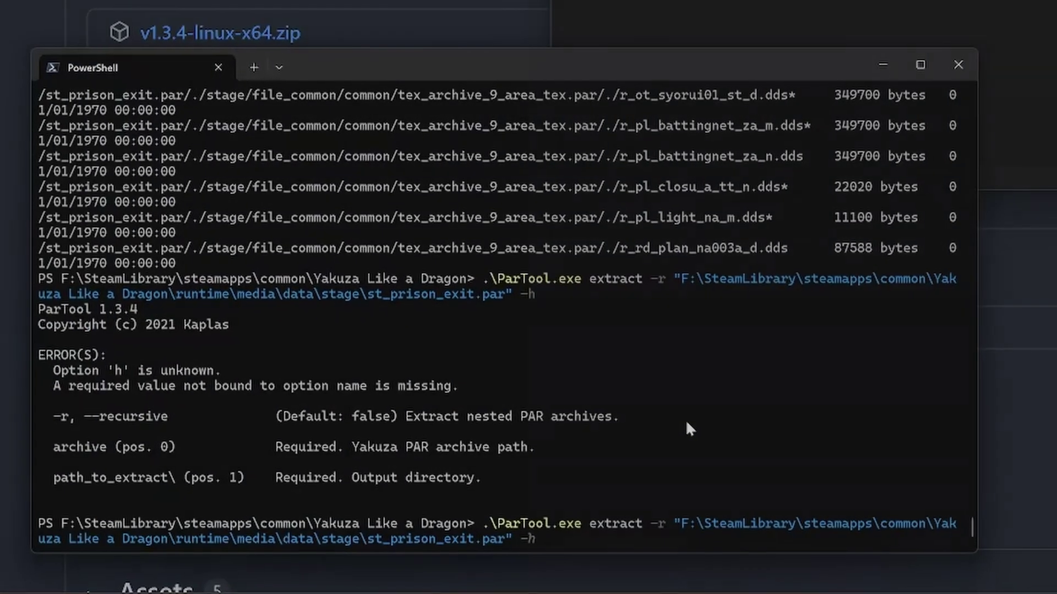
key(Up)
key(BackSpace)
key(BackSpace)
key(ctrl+v)
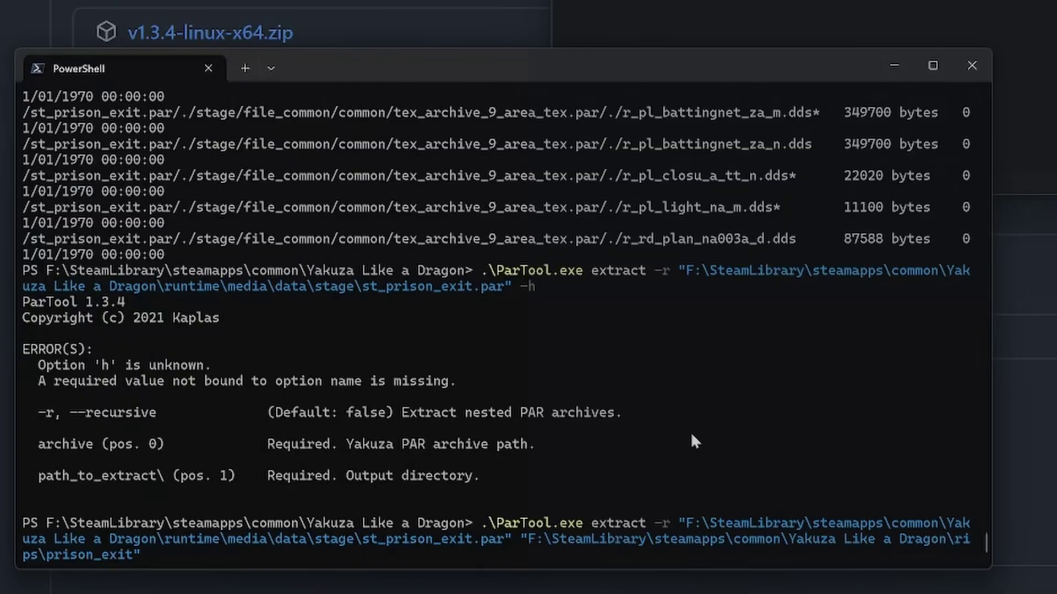
Run the recursive extraction of st_prison_exit.par and agree to continue with the existing output directory.
key(Return)
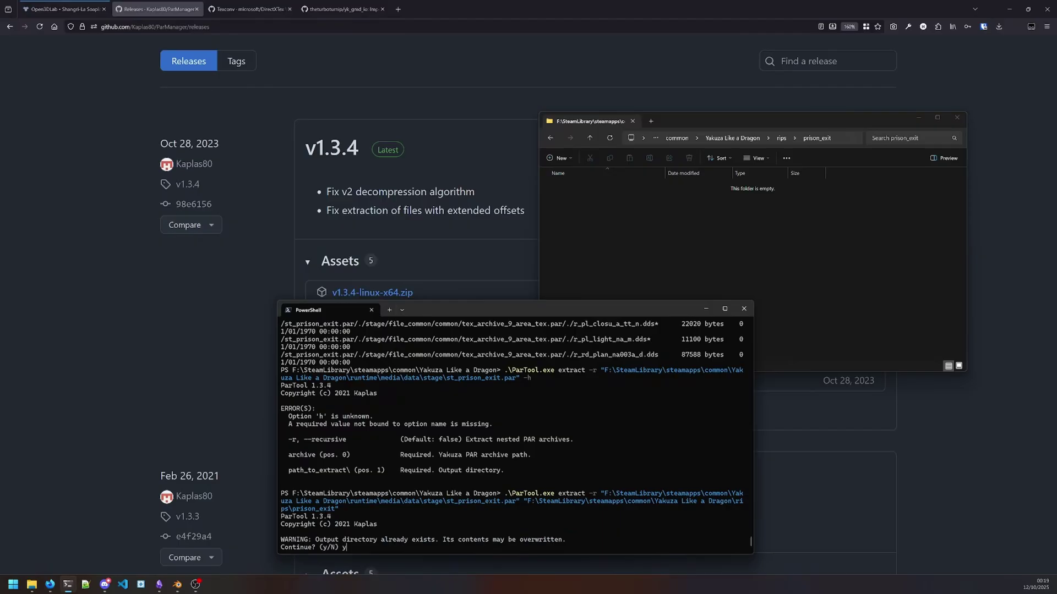
text(y)
key(Return)
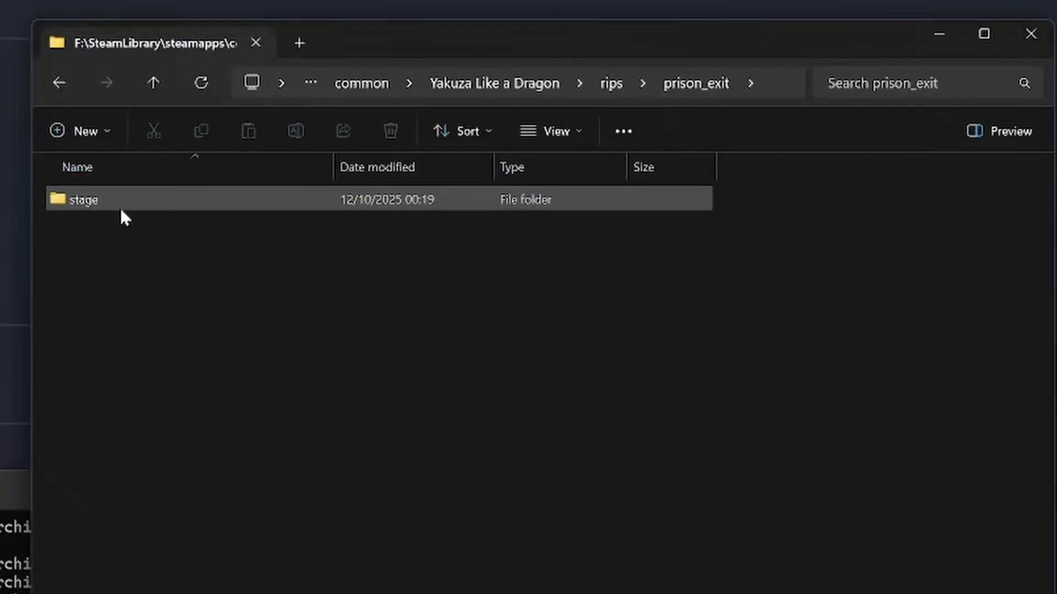
Browse the extracted stage folder down to file_common\common and examine its texture archive folders and GMD files.
double_click(575, 188)
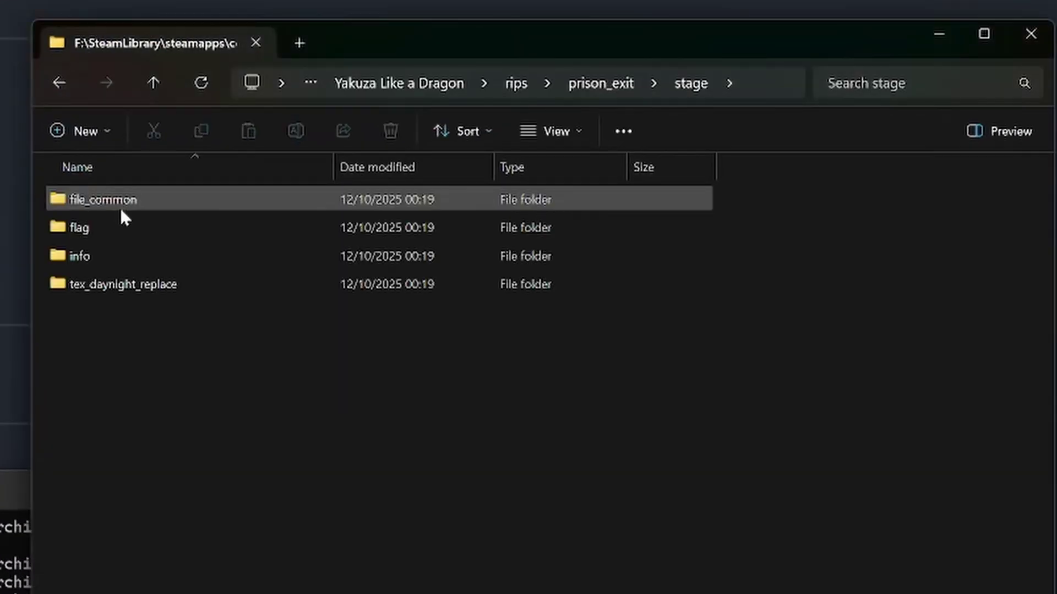
double_click(121, 210)
double_click(121, 211)
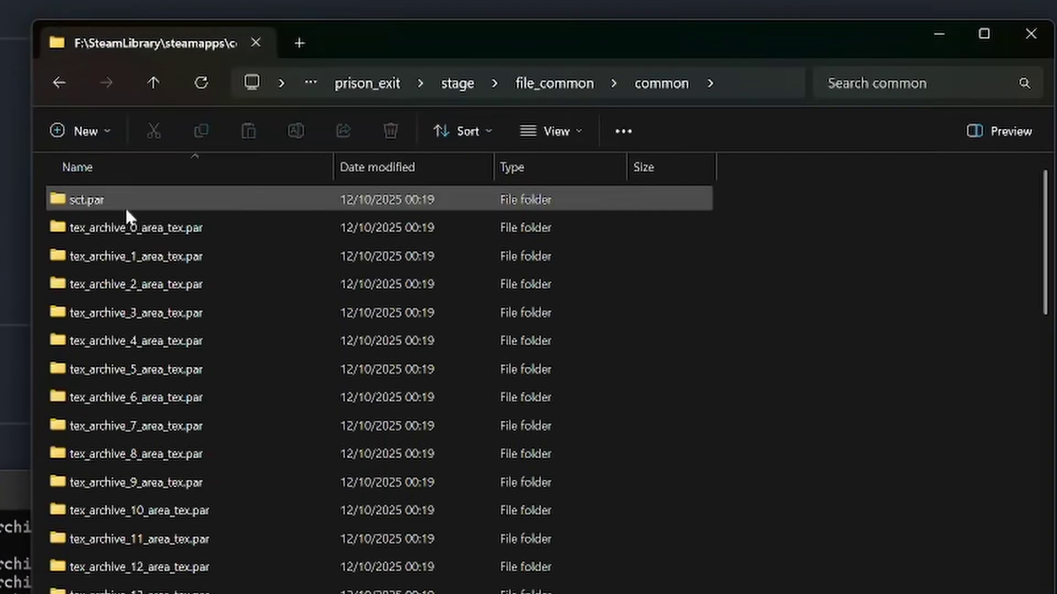
scroll(275, 220, down, 9)
scroll(292, 460, up, 7)
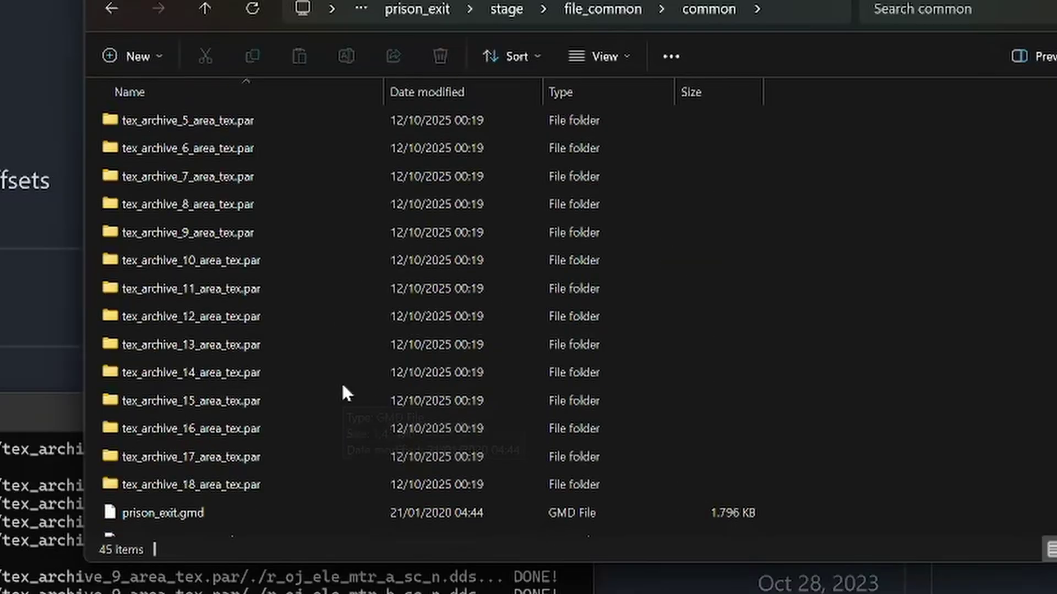
scroll(345, 392, up, 2)
click(592, 10)
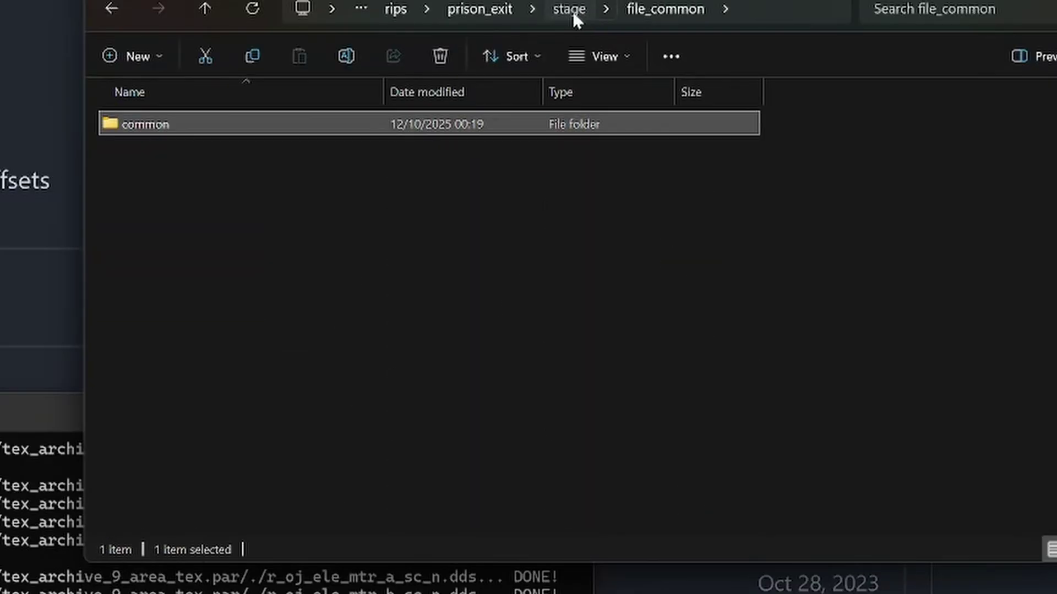
click(572, 10)
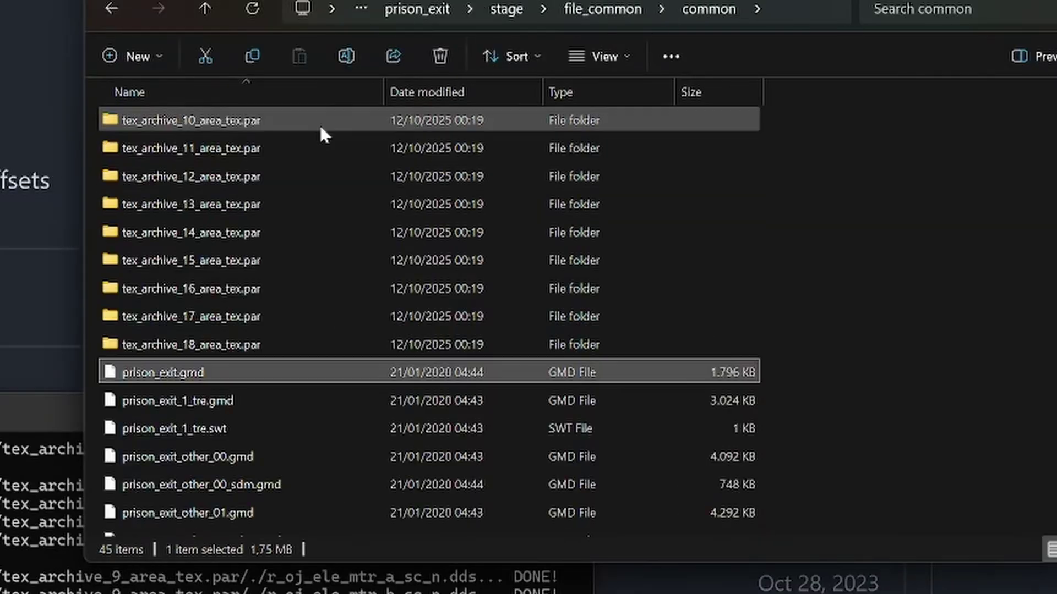
key(Up)
scroll(266, 254, down, 2)
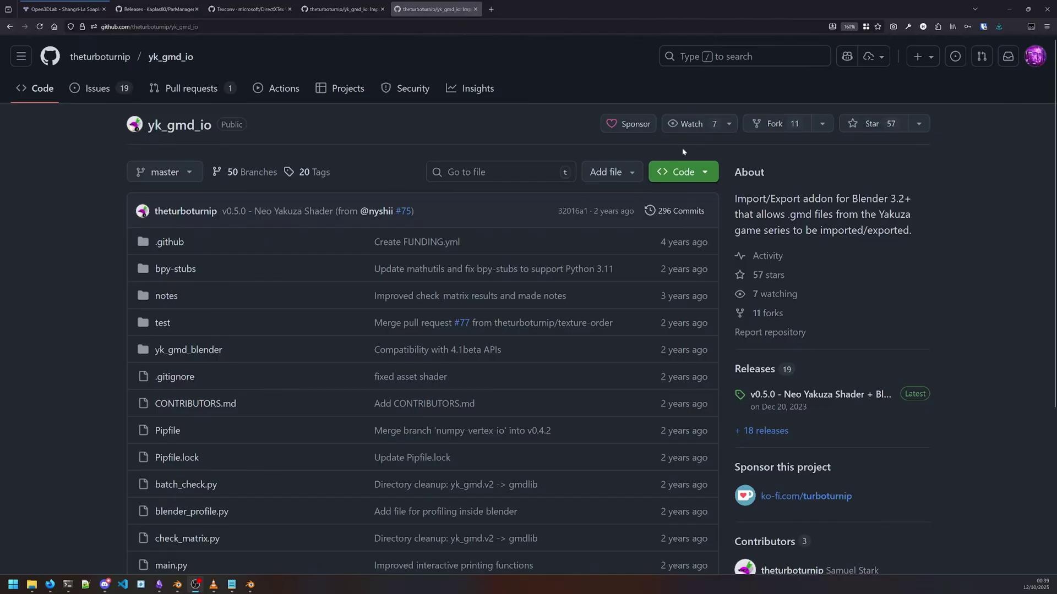
Read the yk_gmd_io repository description on GitHub and look over the v0.5.0 notes on its releases page.
drag(787, 214, 812, 215)
click(812, 214)
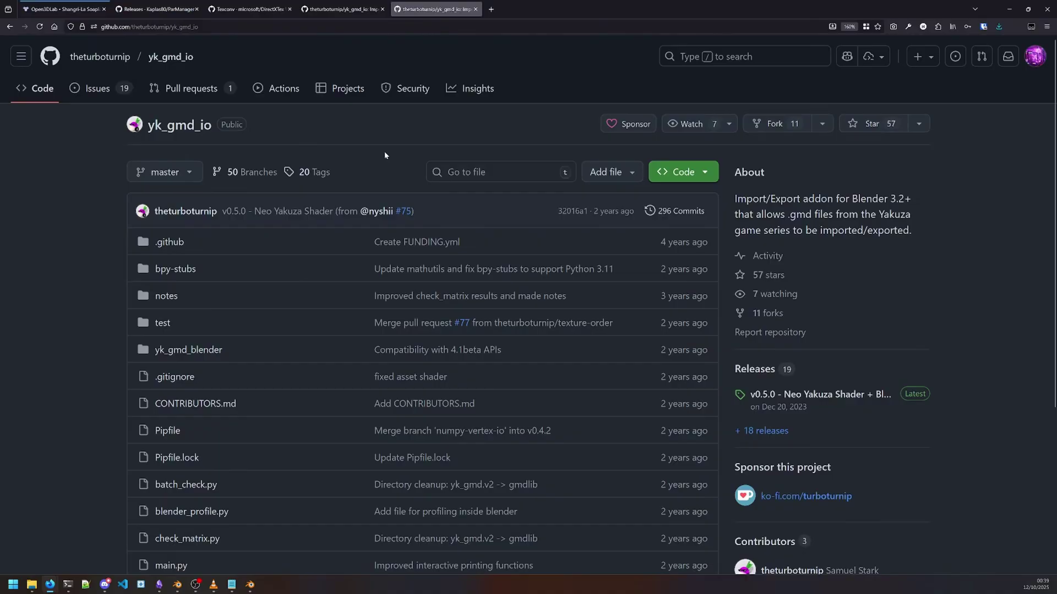
click(768, 369)
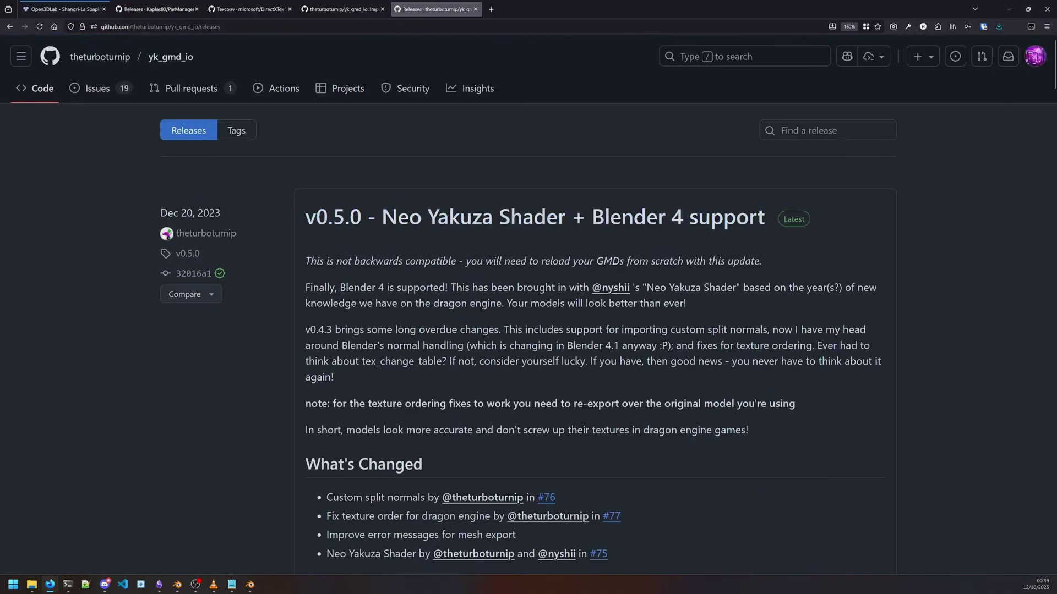
scroll(454, 354, down, 4)
scroll(440, 340, up, 4)
Examine the code changes of the closed pull request "Updated materials.py" in the yk_gmd_io repository.
click(176, 98)
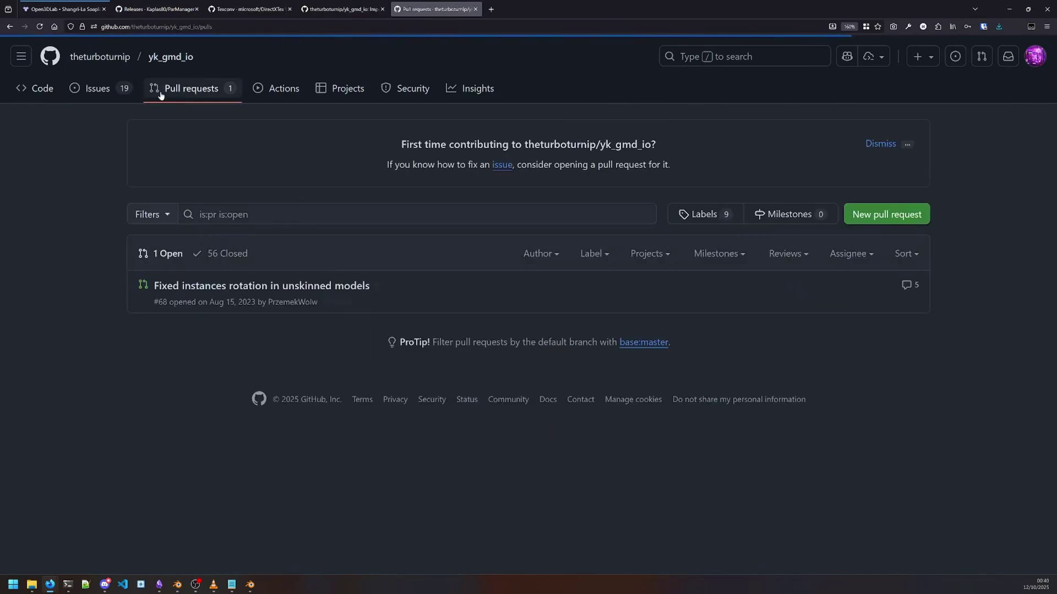
click(220, 254)
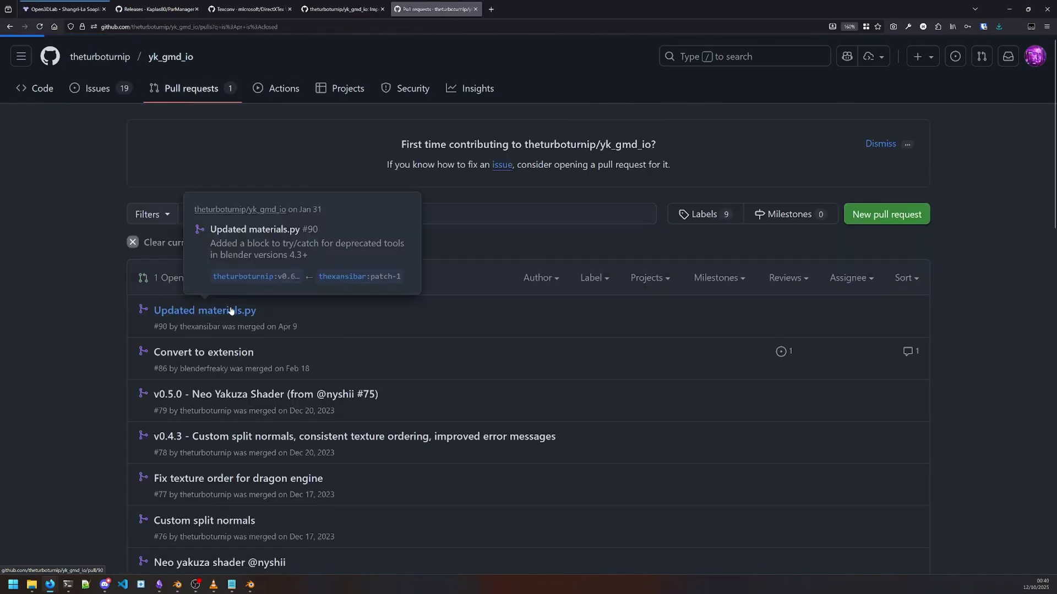
click(209, 311)
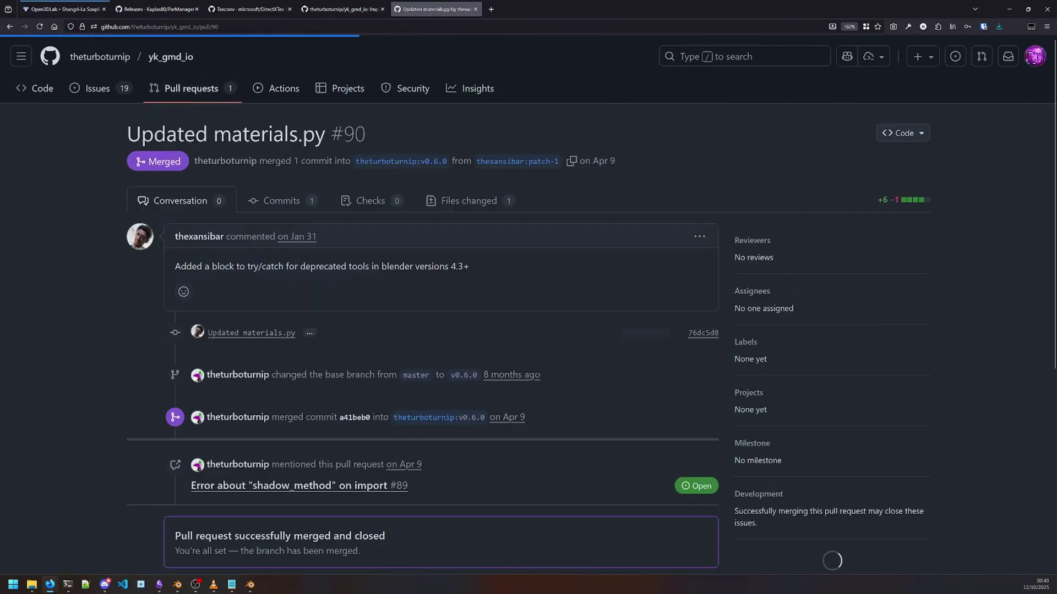
click(480, 202)
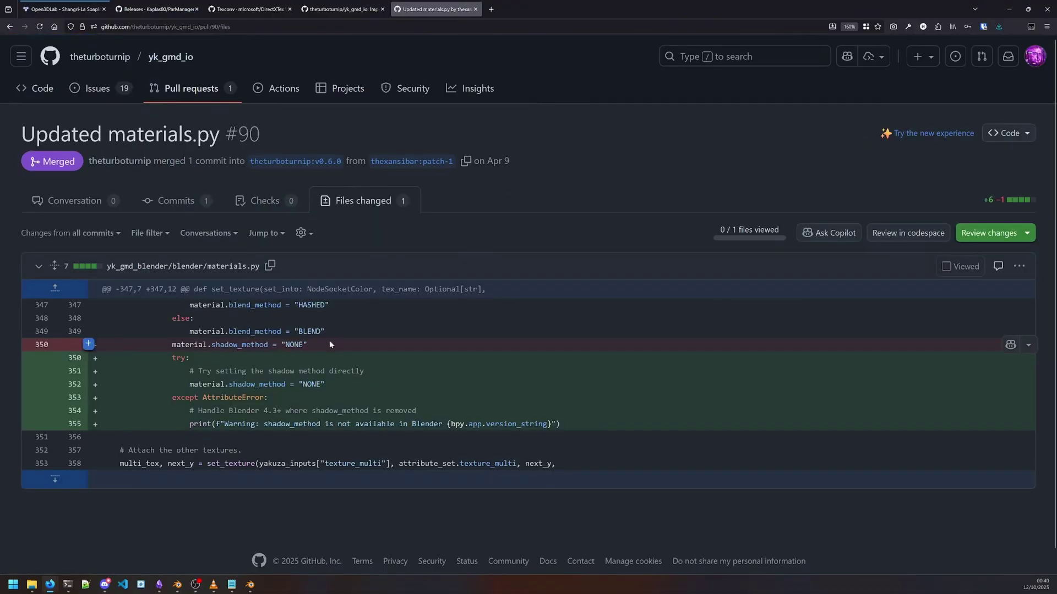
Return to the repository's main page, reopen its releases and look further down the v0.5.0 release.
click(31, 94)
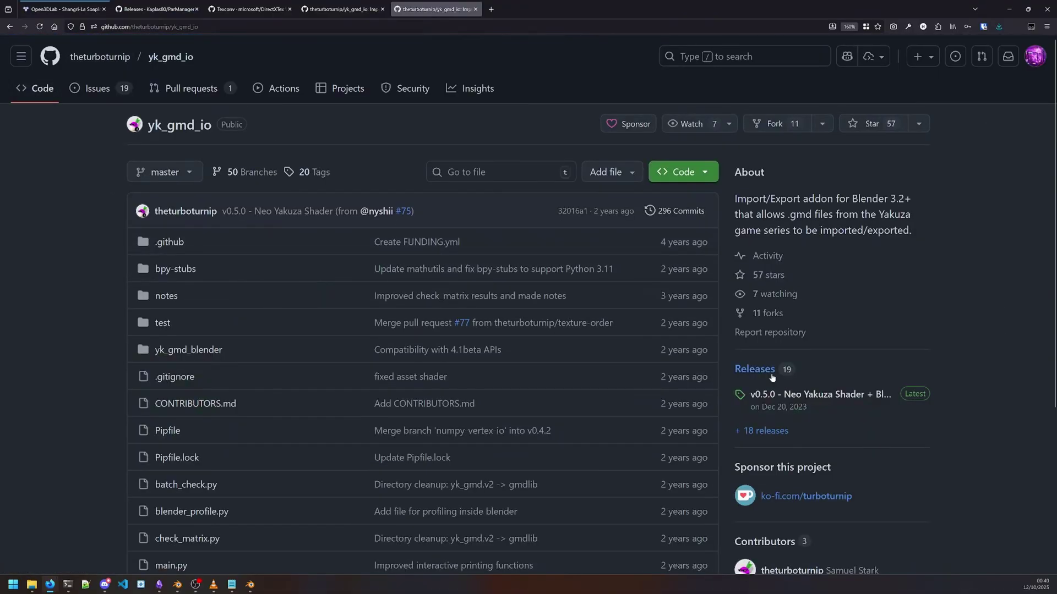
click(755, 369)
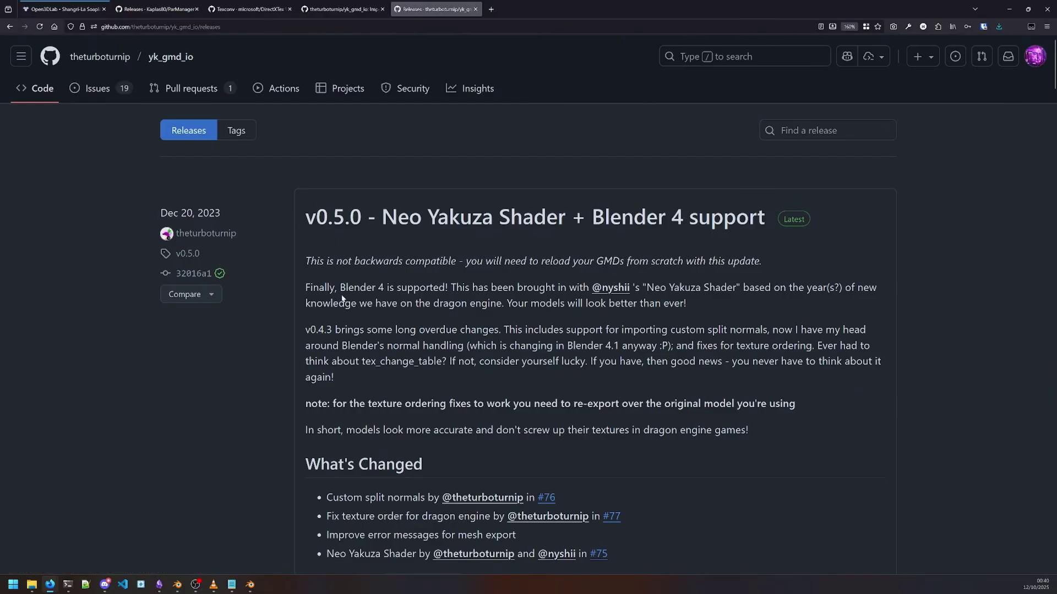
scroll(503, 221, down, 8)
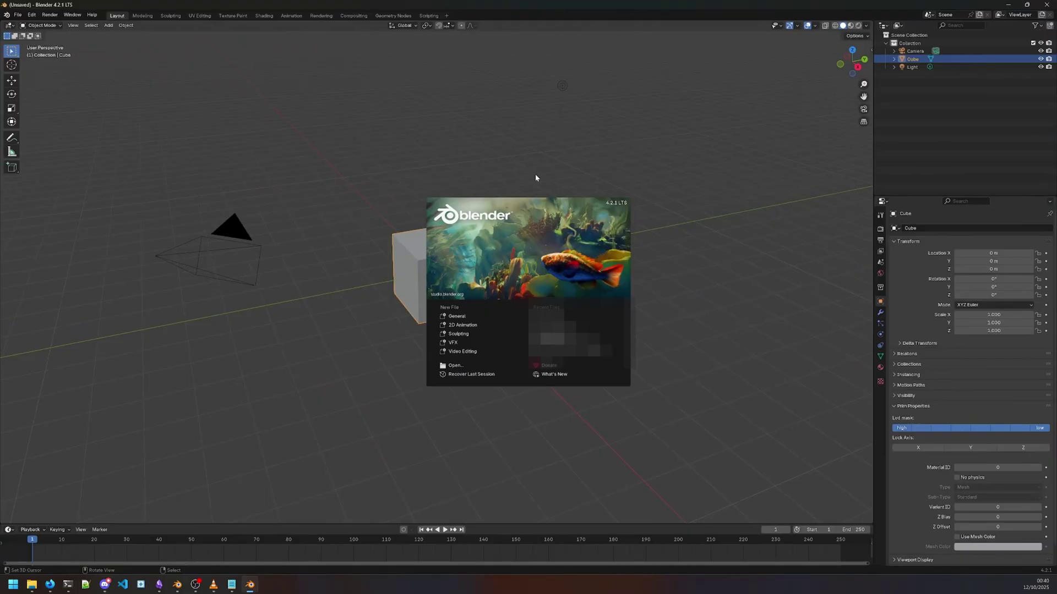
Switch to Blender, go to the Add-ons preferences and open the file browser for installing from disk.
click(540, 158)
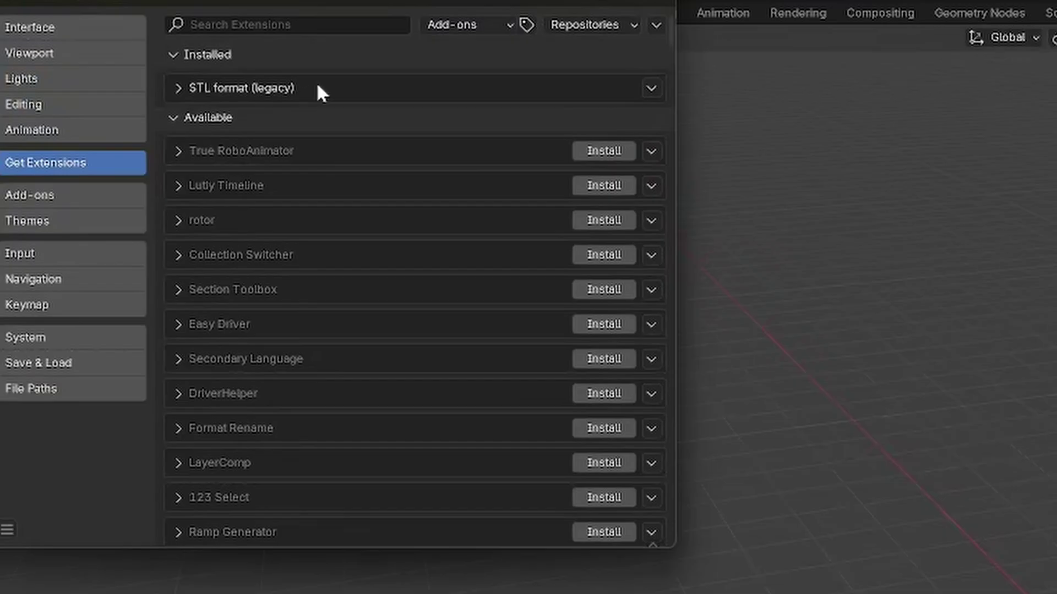
scroll(394, 168, down, 6)
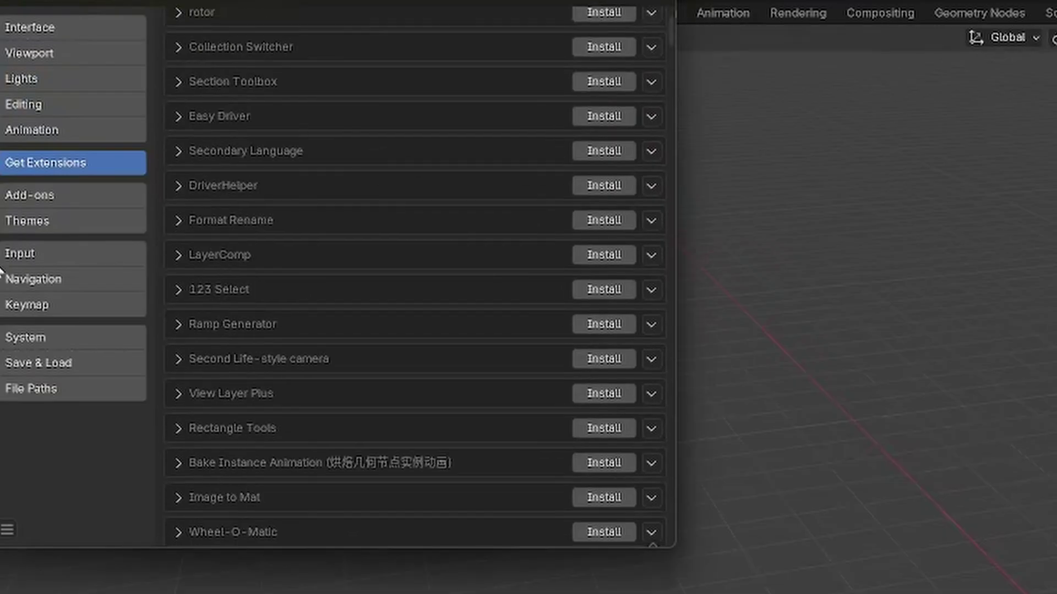
click(30, 195)
click(653, 31)
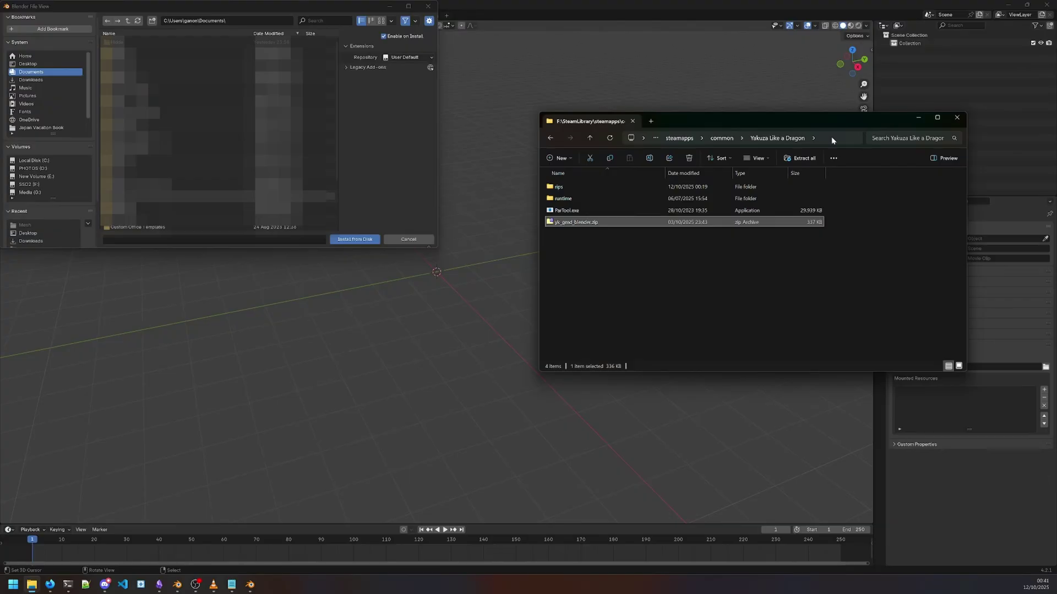
Copy the Yakuza Like a Dragon folder path into Blender's file browser and install yk_gmd_blender.zip from there.
click(828, 138)
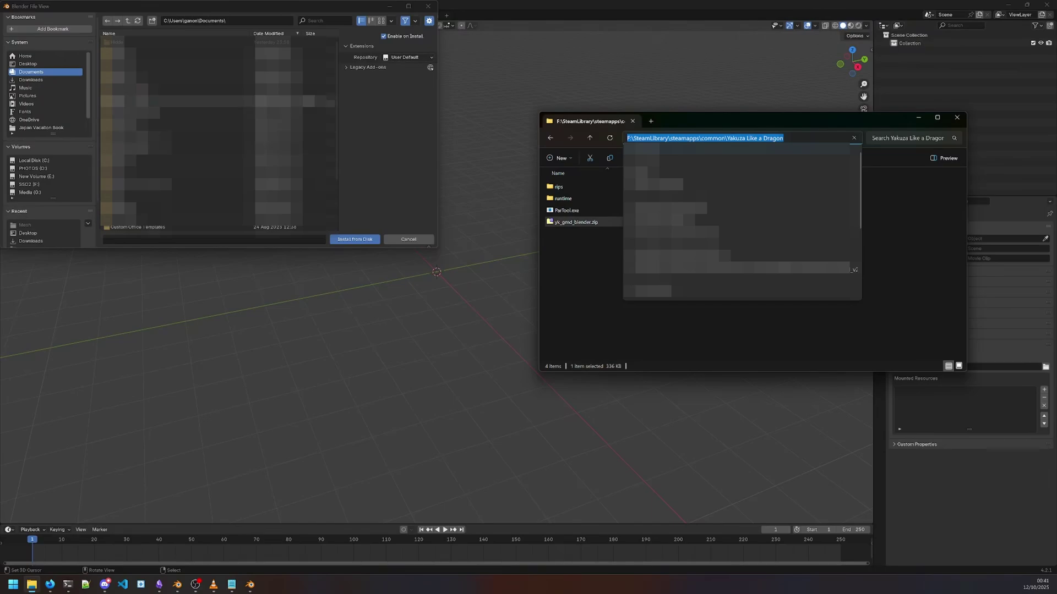
key(ctrl+c)
click(249, 21)
key(ctrl+v)
key(Return)
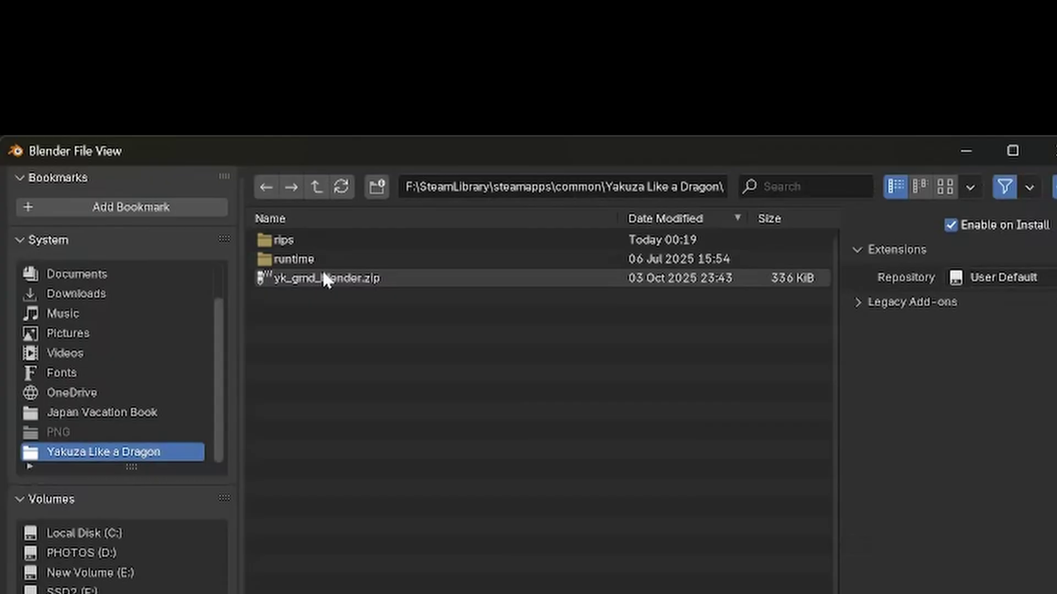
click(131, 58)
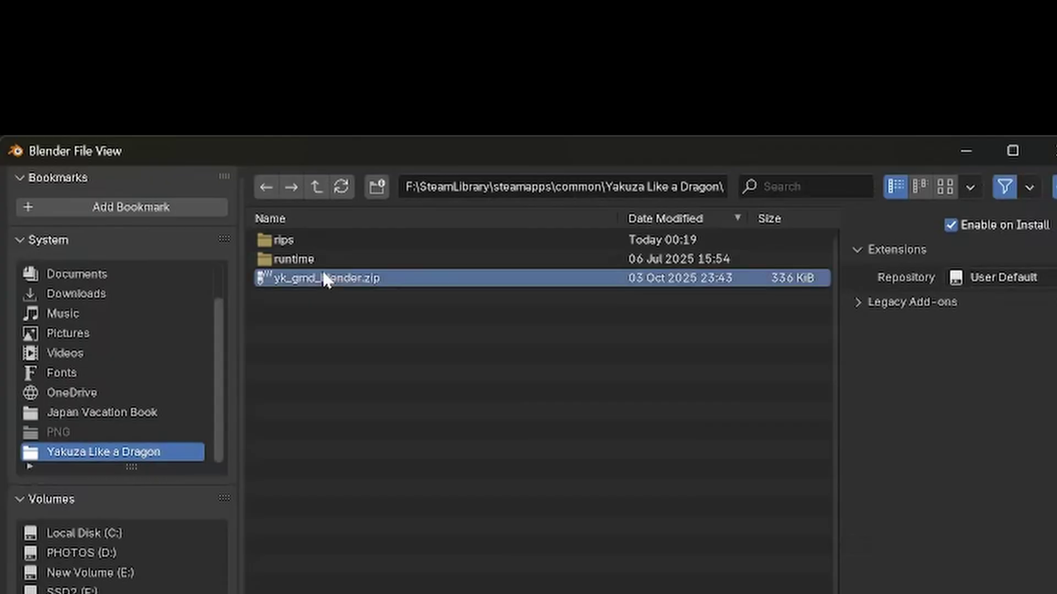
double_click(325, 278)
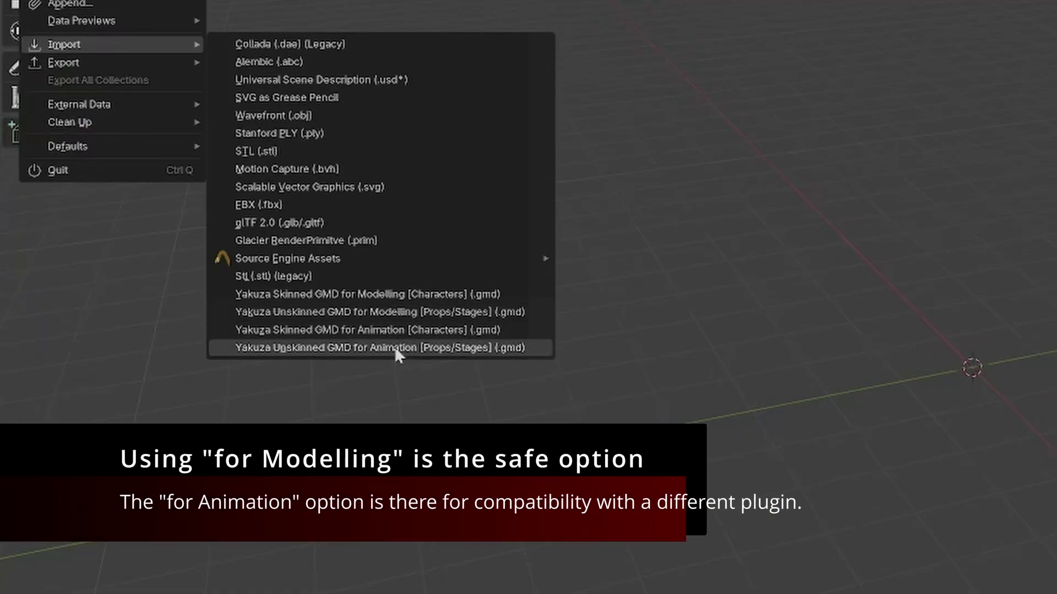
Start a Yakuza Unskinned GMD for Modelling [Props/Stages] import and browse to prison_exit's stage/file_common/common folder.
click(391, 312)
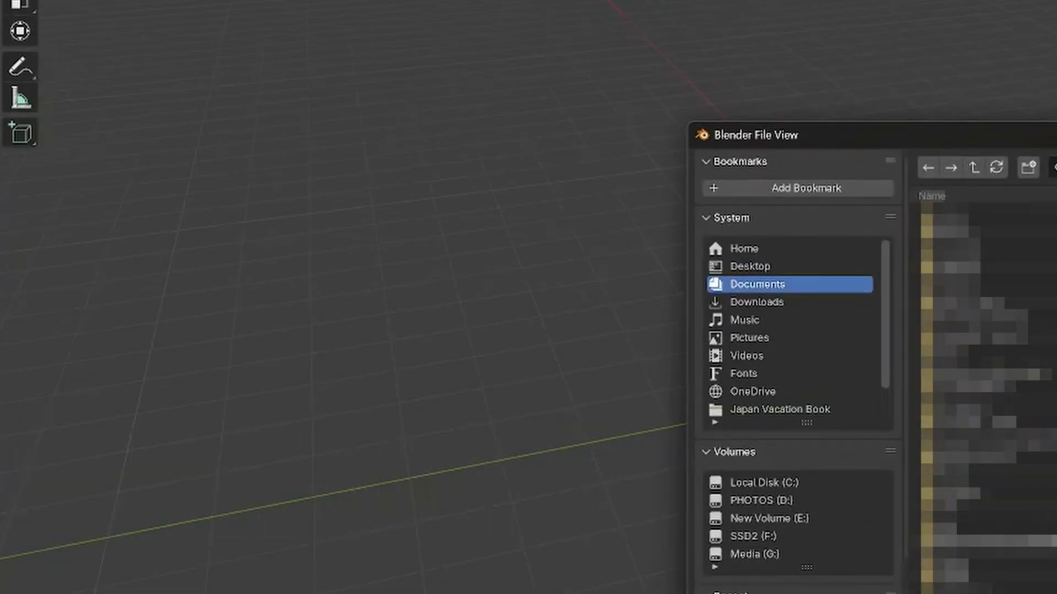
scroll(792, 352, down, 2)
click(754, 408)
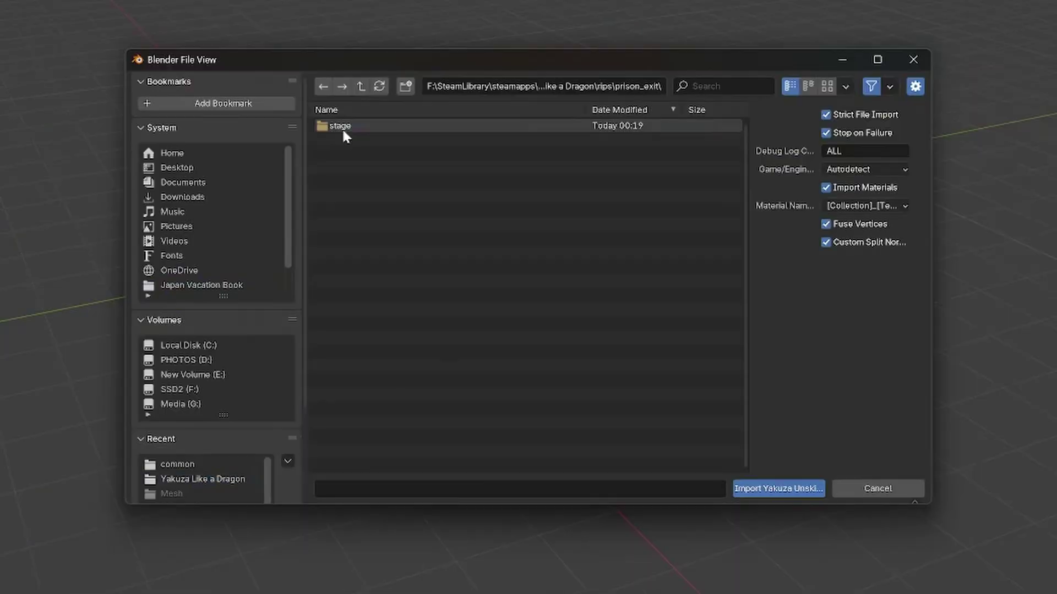
double_click(342, 128)
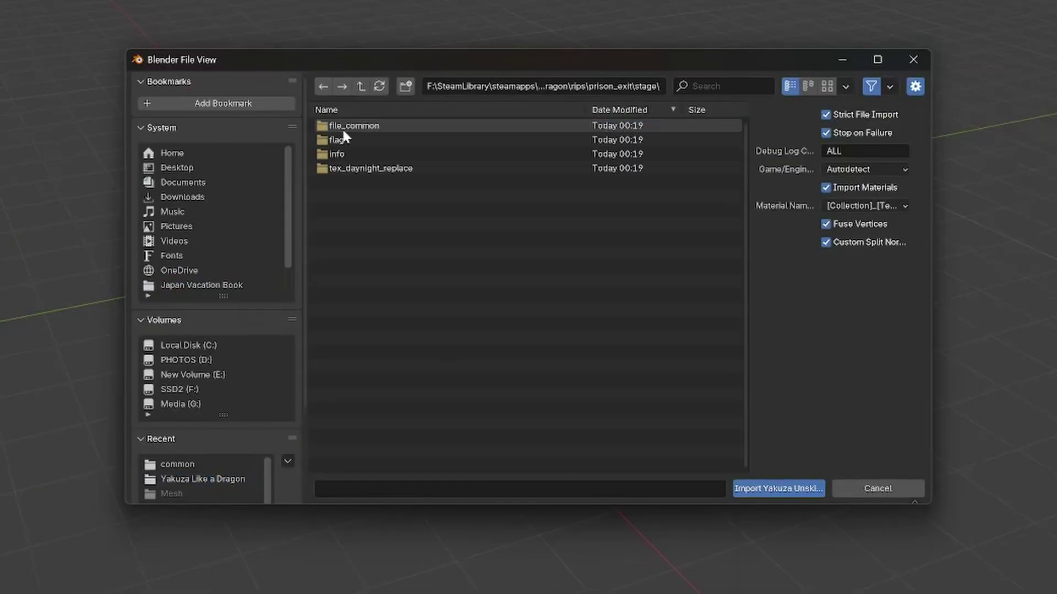
double_click(342, 128)
double_click(341, 128)
scroll(462, 285, down, 5)
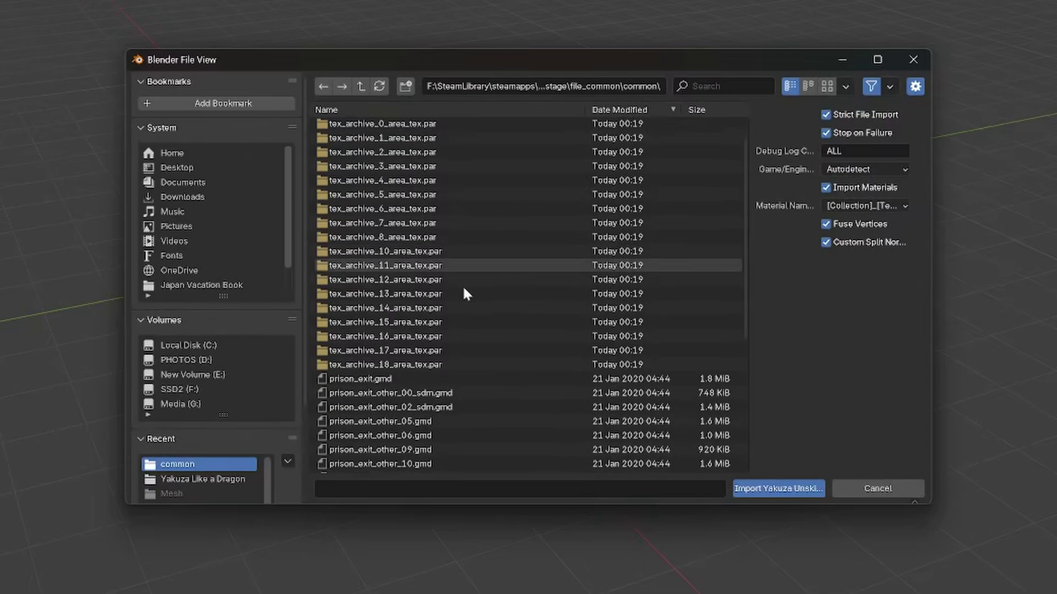
scroll(392, 237, down, 2)
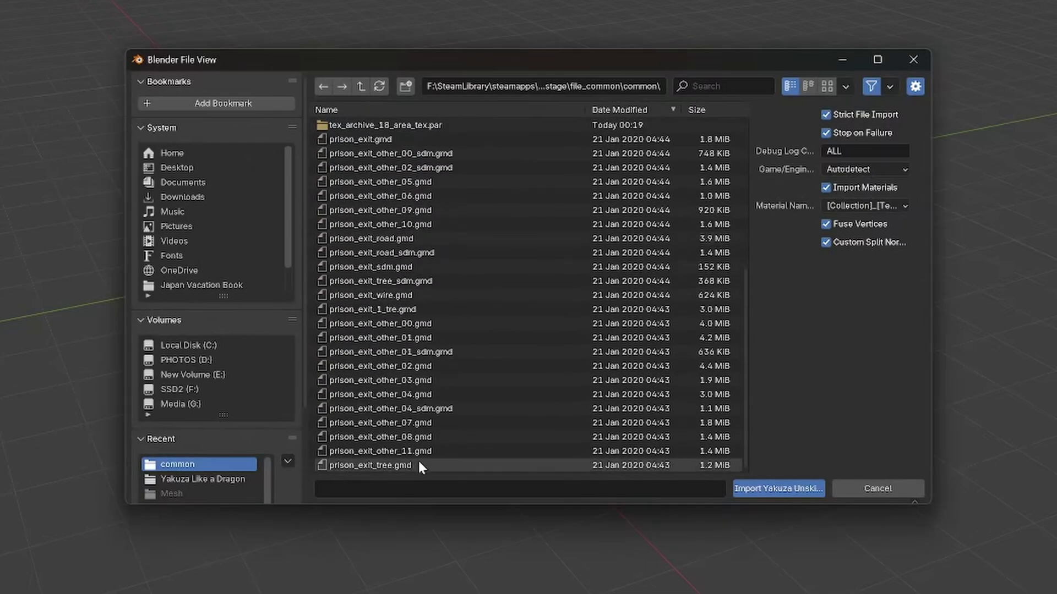
Select all prison_exit GMD files, show the system console and import the files.
click(418, 464)
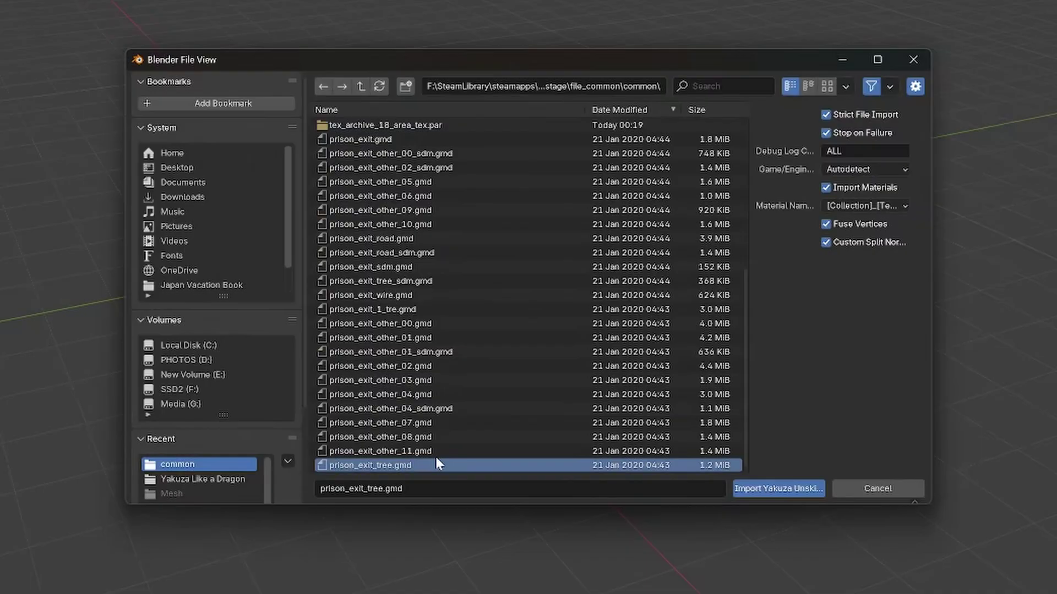
scroll(382, 160, up, 1)
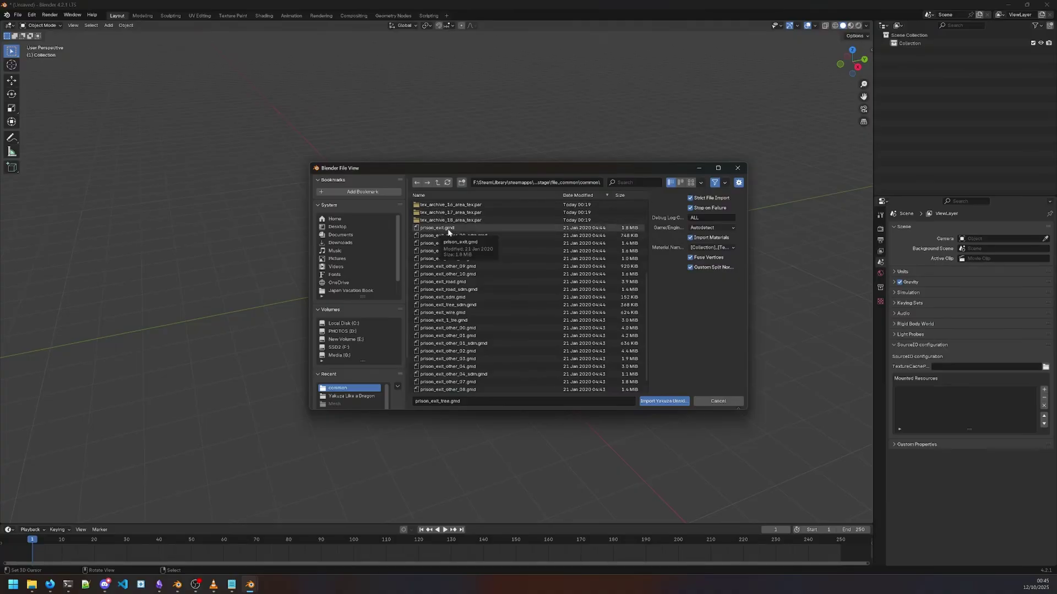
key(a)
scroll(448, 232, down, 1)
click(72, 15)
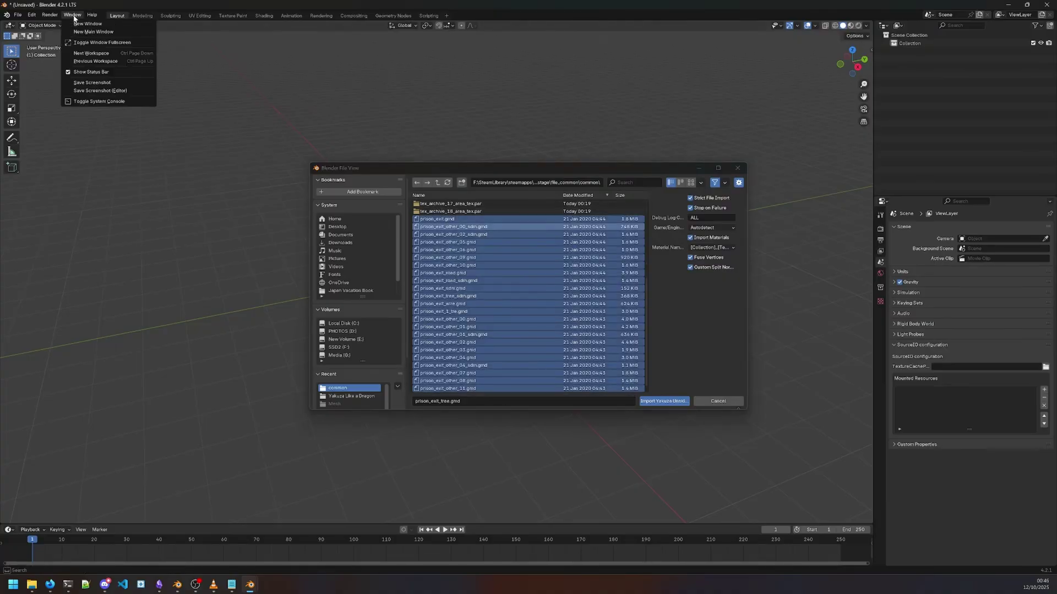
click(101, 105)
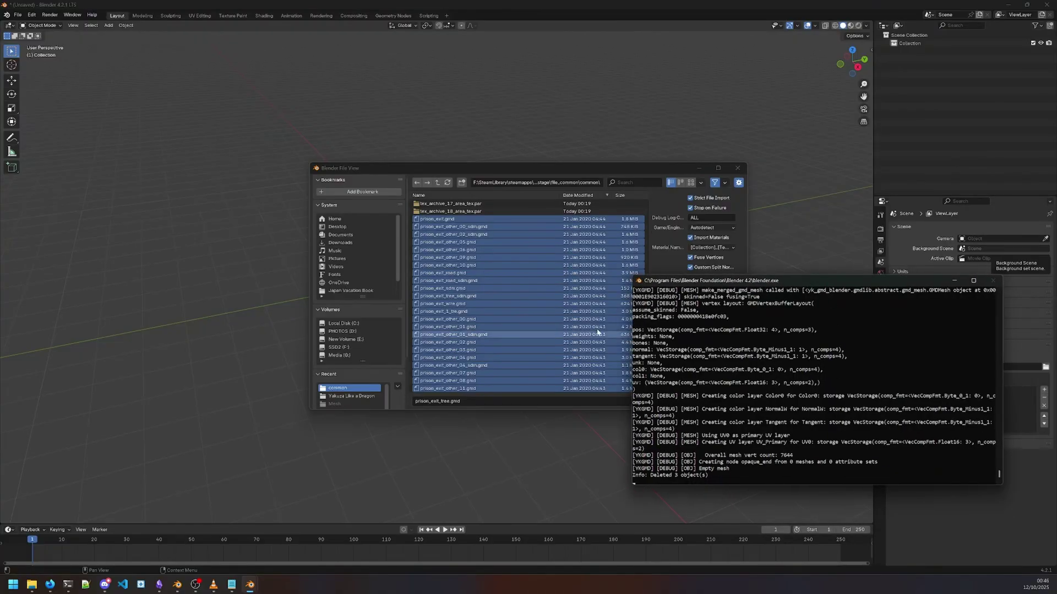
click(571, 167)
click(664, 401)
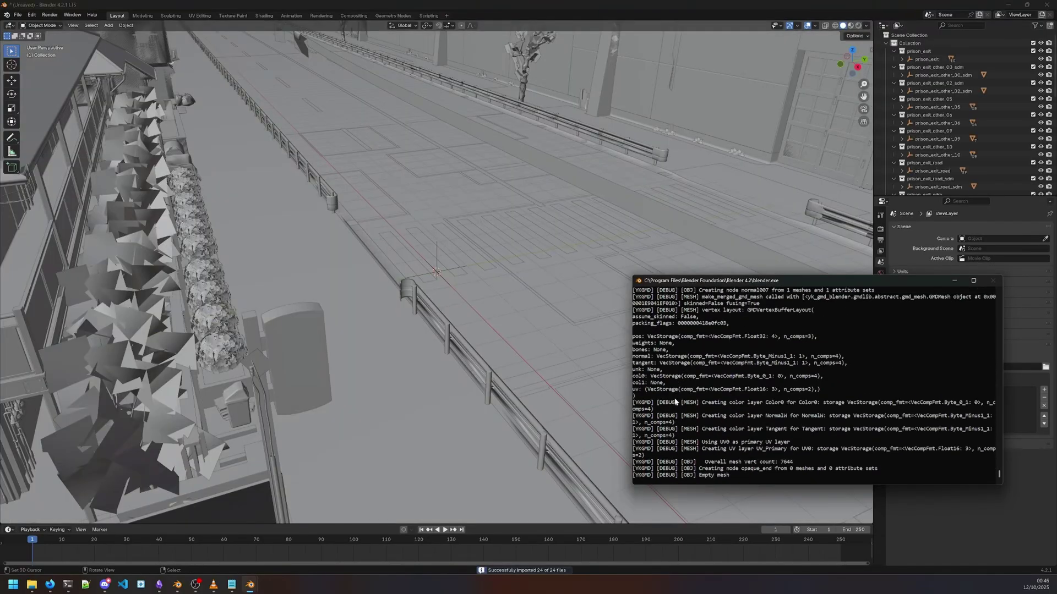
Examine the imported street, buildings and prison wall from several angles in the viewport.
click(619, 4)
scroll(554, 295, down, 5)
mouse_move(555, 295)
middle_down()
mouse_move(504, 275)
mouse_move(440, 271)
mouse_move(578, 292)
mouse_move(544, 299)
middle_up()
scroll(531, 308, up, 6)
middle_drag(540, 334, 521, 147)
middle_drag(480, 347, 601, 344)
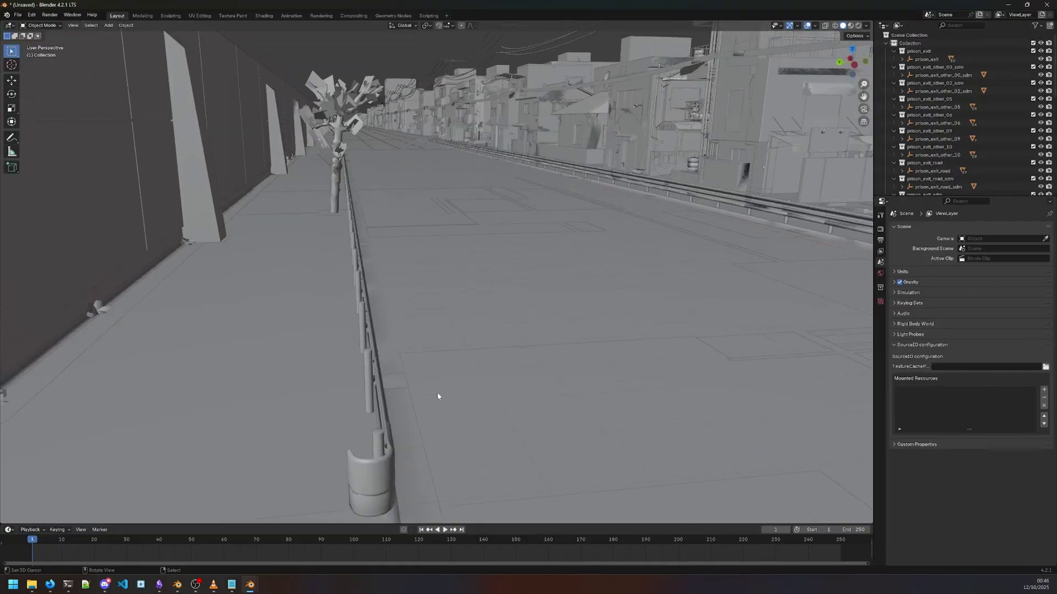
middle_drag(438, 396, 527, 364)
scroll(498, 372, up, 6)
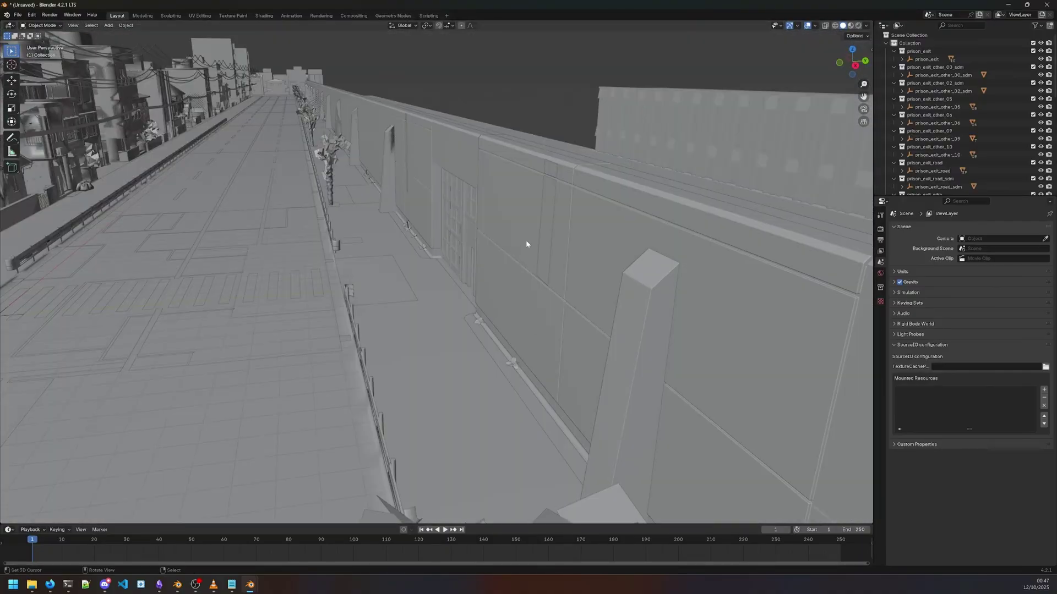
Expand the prison_exit_other_08 object in the Outliner and view the prison gate up close.
scroll(968, 113, down, 5)
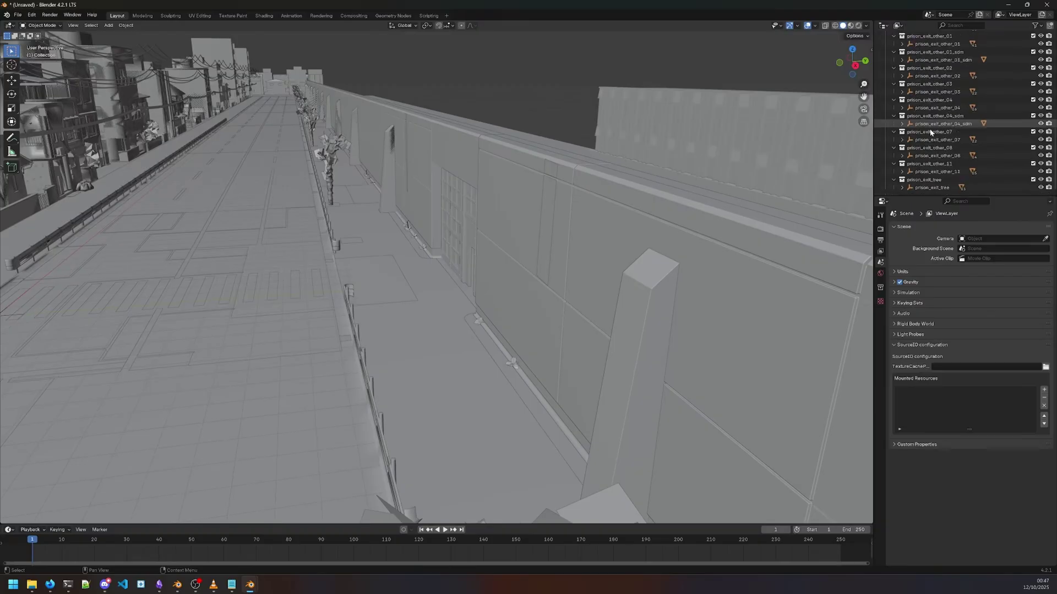
click(903, 156)
scroll(924, 159, down, 3)
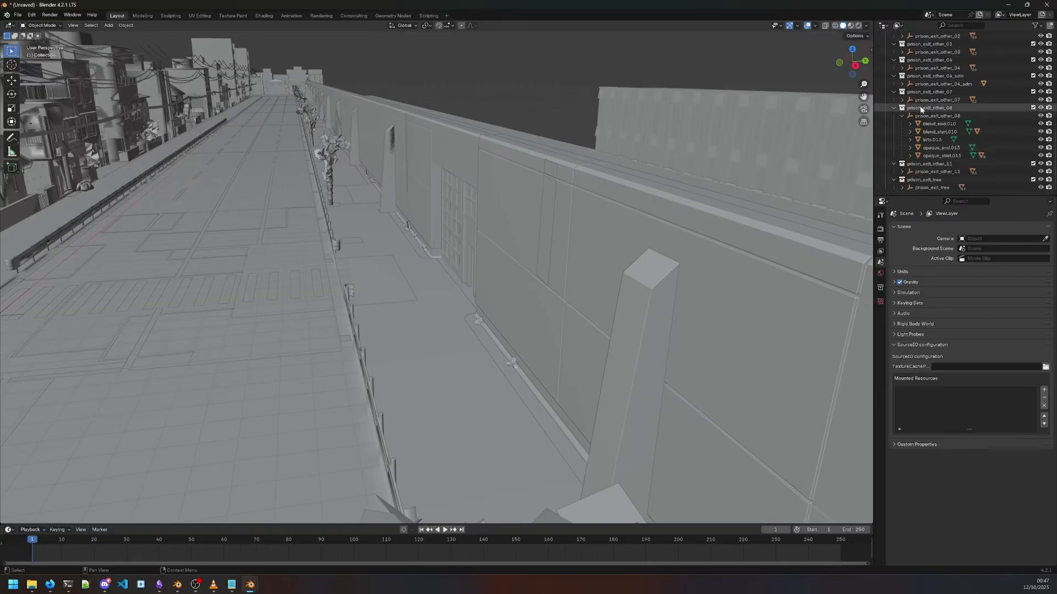
middle_drag(375, 262, 497, 295)
scroll(464, 288, up, 3)
shift+middle_drag(493, 216, 491, 320)
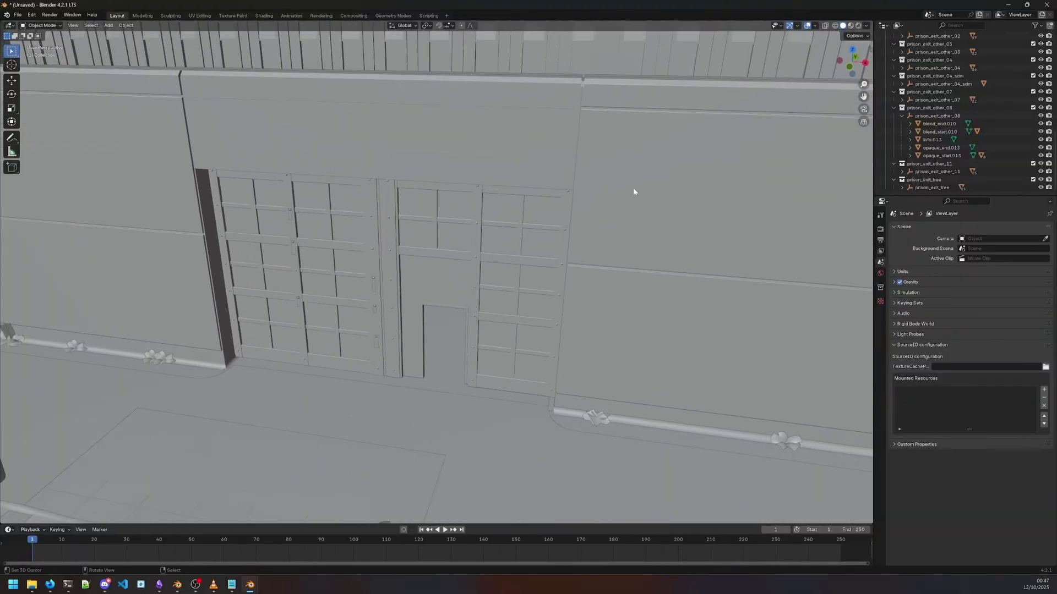
Show the stage in Material Preview, select the prison gate wall mesh and frame its material nodes in the Shading workspace.
click(850, 31)
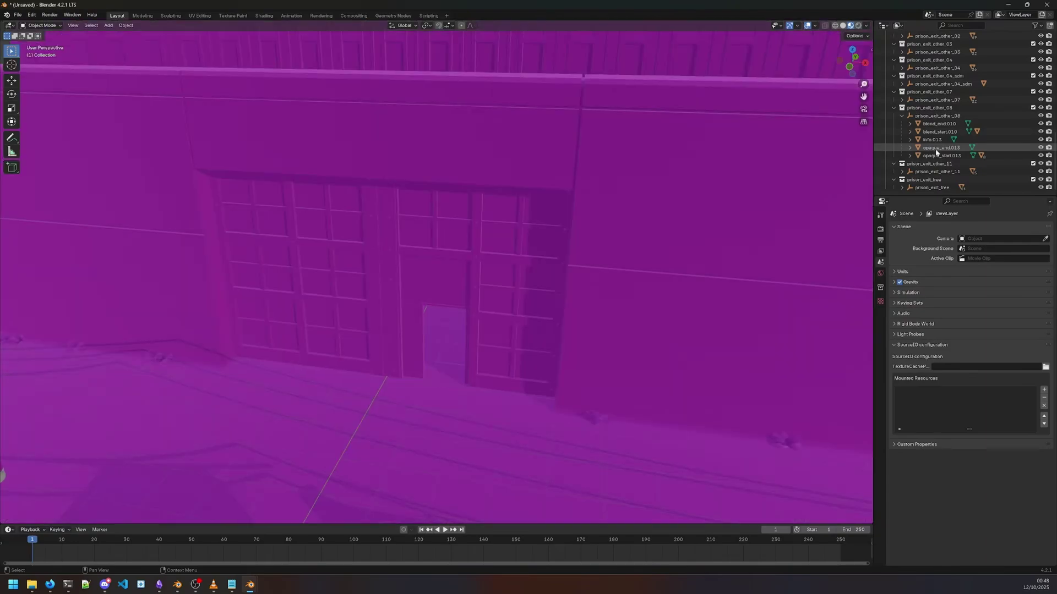
click(492, 221)
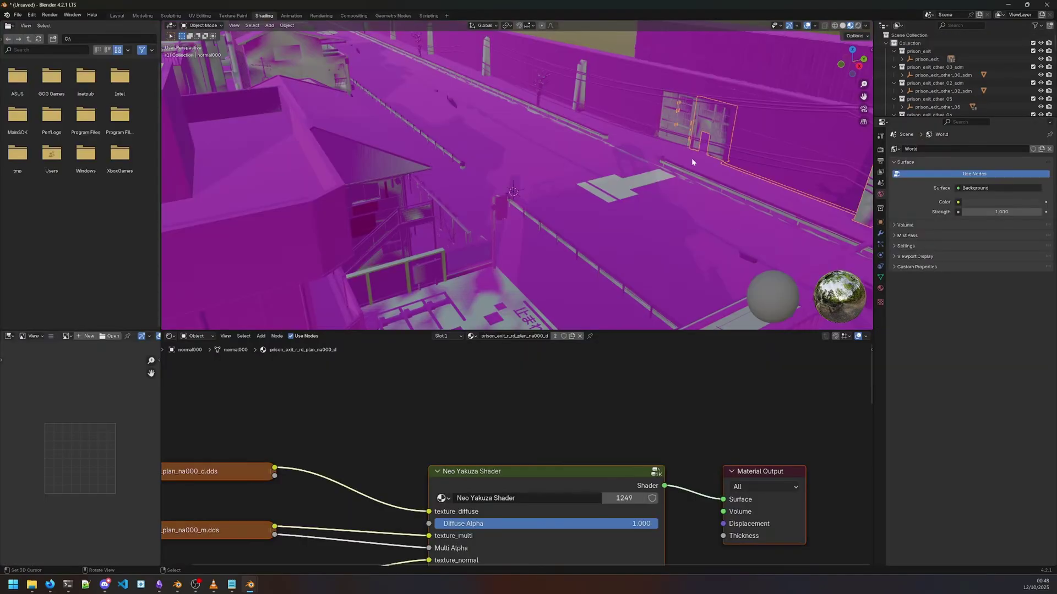
shift+middle_drag(691, 159, 501, 206)
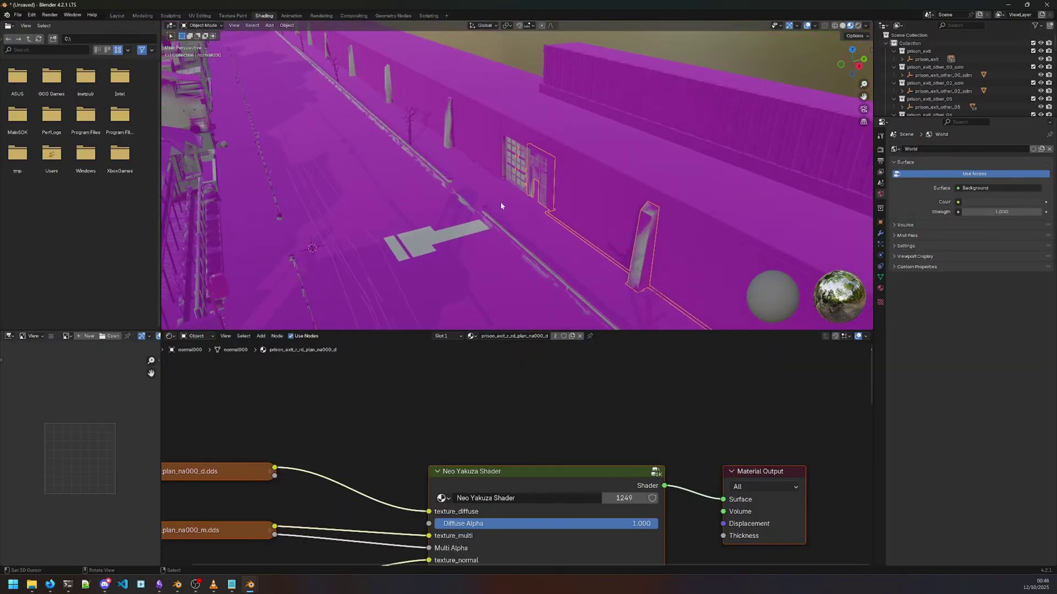
key(Home)
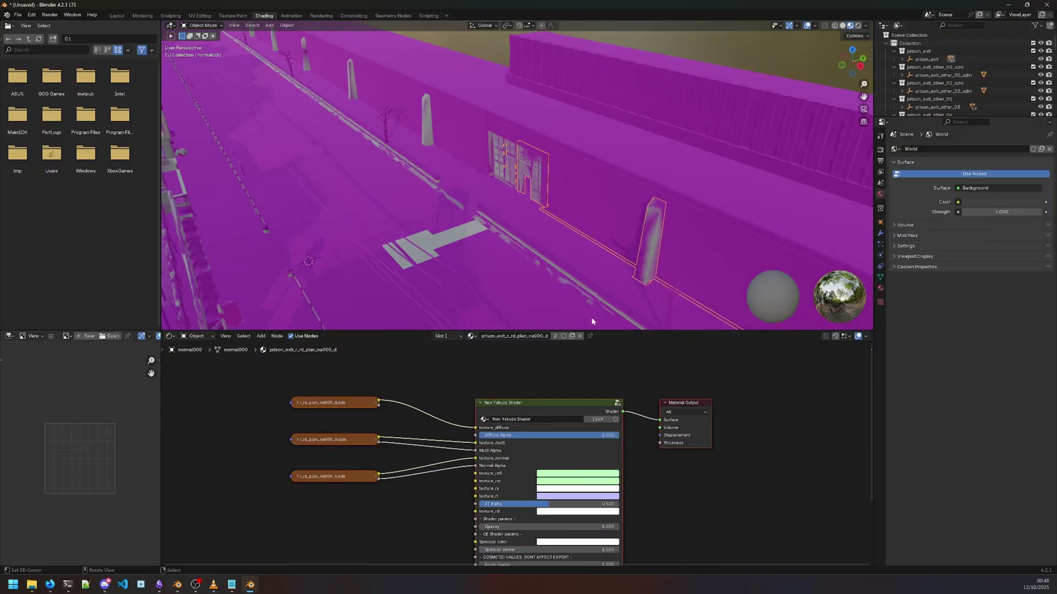
Enlarge the node editor and examine the Neo Yakuza Shader node with its connected texture nodes.
drag(629, 330, 629, 197)
scroll(529, 352, up, 12)
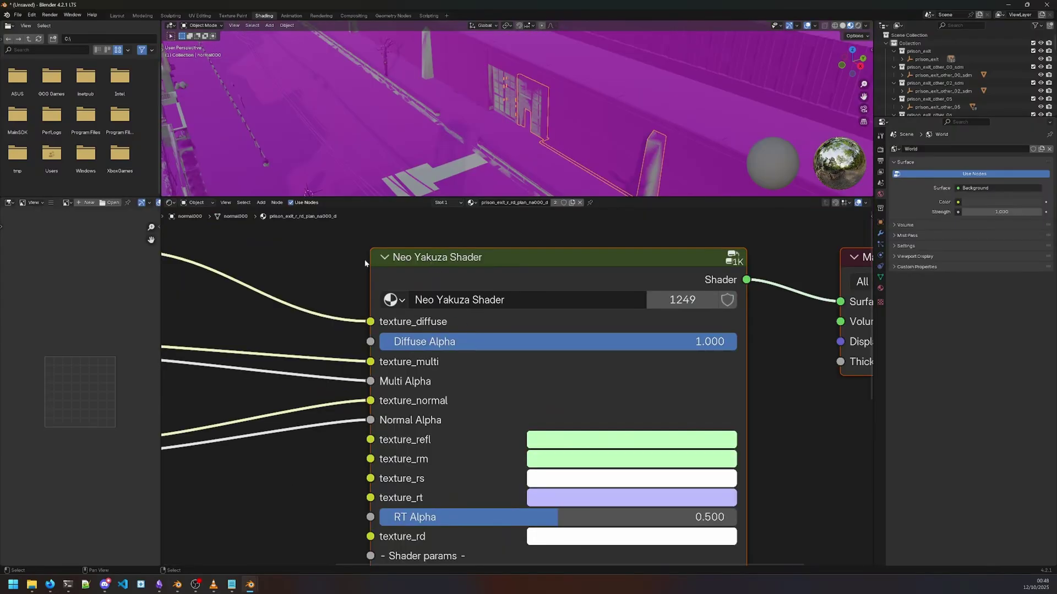
scroll(555, 303, down, 4)
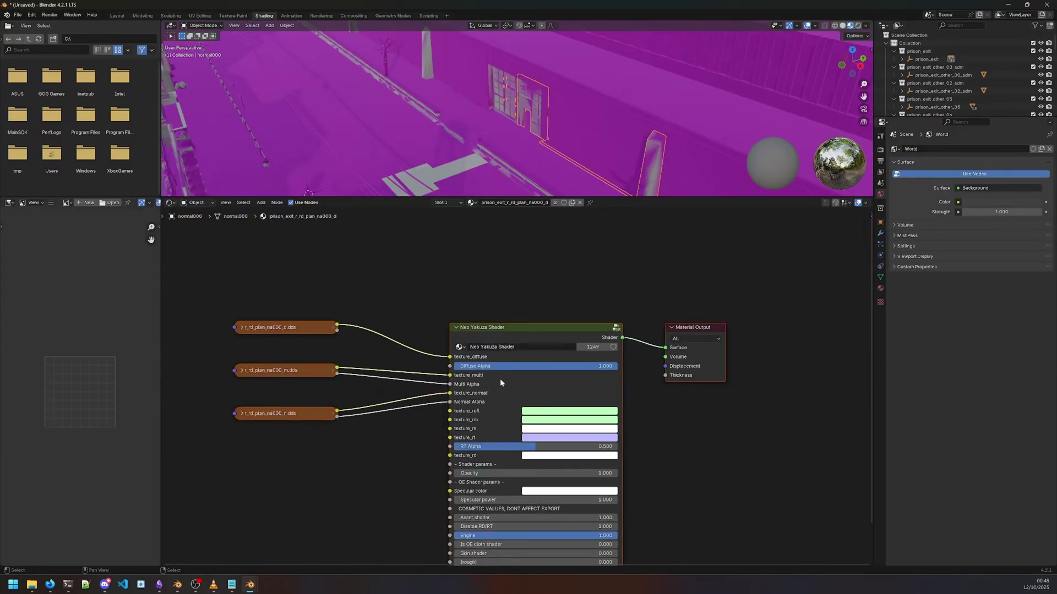
middle_drag(523, 384, 586, 364)
middle_drag(432, 333, 488, 349)
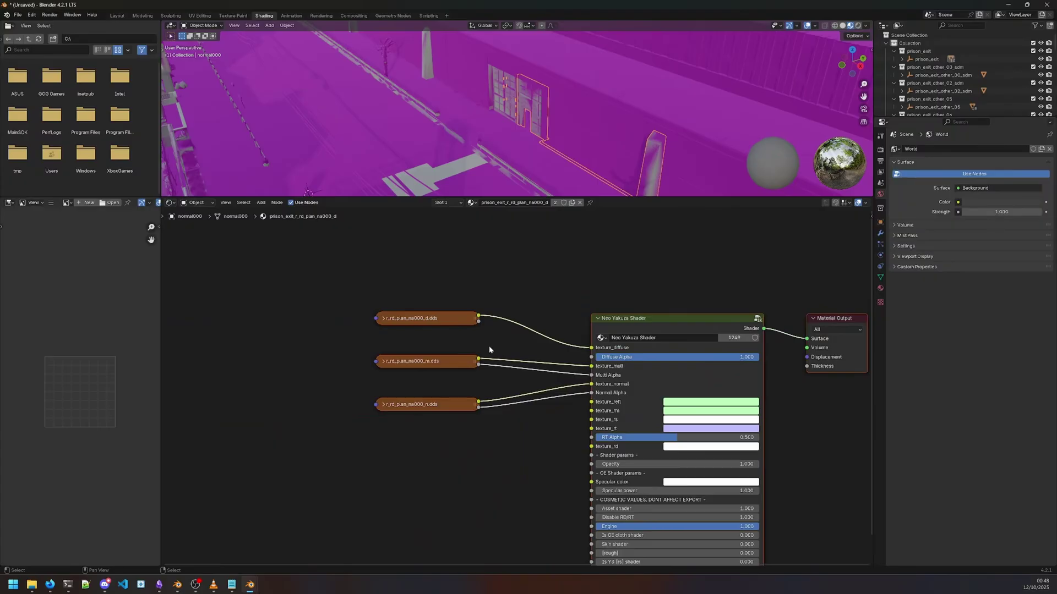
scroll(489, 349, up, 2)
Expand the r_rd_plan_na000_d.dds texture node and copy its image name.
click(368, 305)
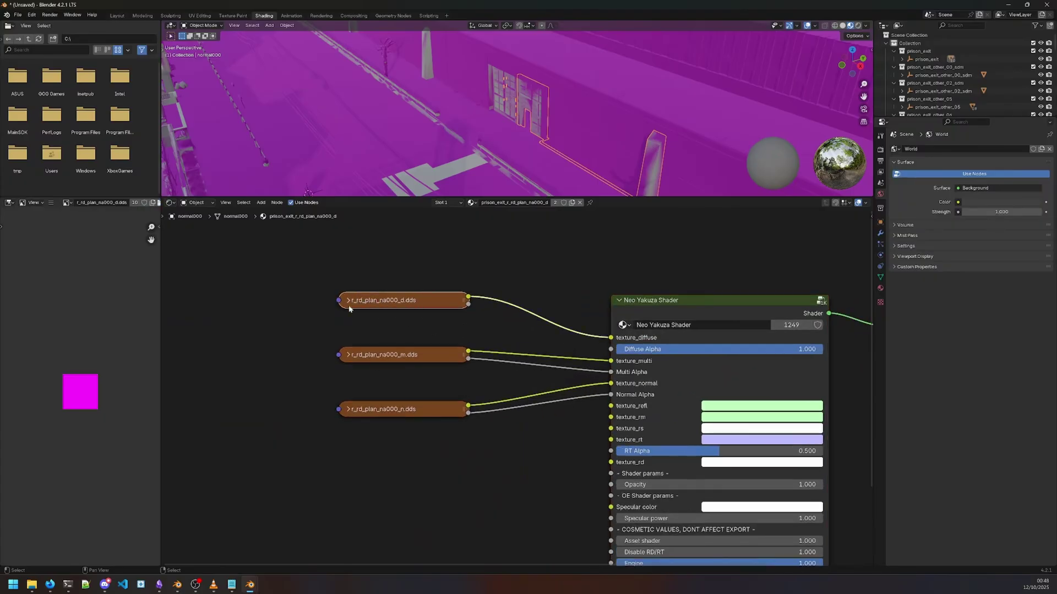
key(alt+Tab)
key(alt+Tab)
click(348, 300)
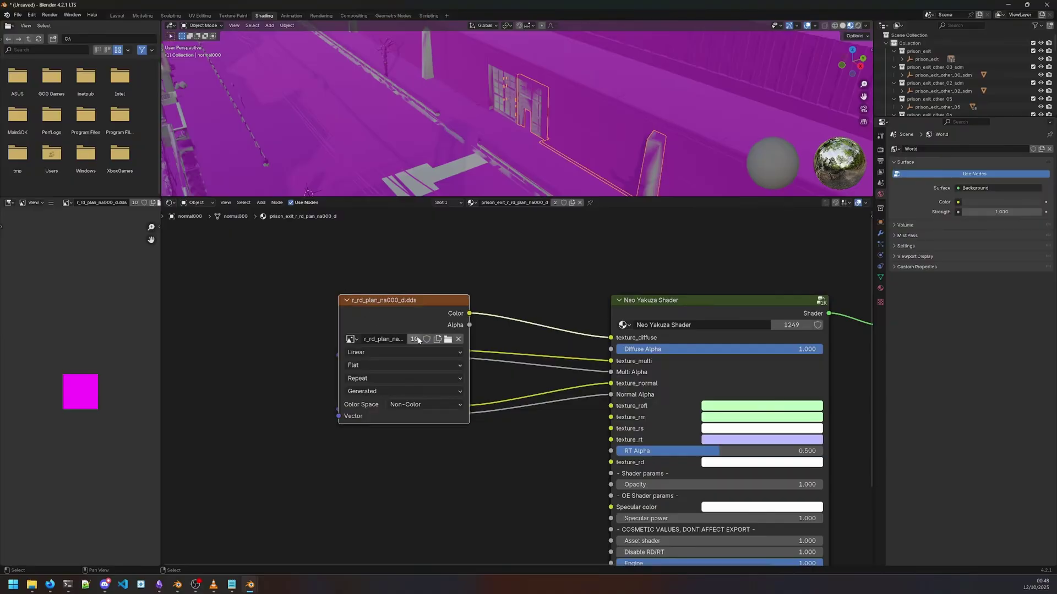
double_click(394, 339)
key(ctrl+c)
Switch to File Explorer, search rips/prison_exit for r_rd_plan_na000_d.dds and preview the texture.
key(alt+Tab)
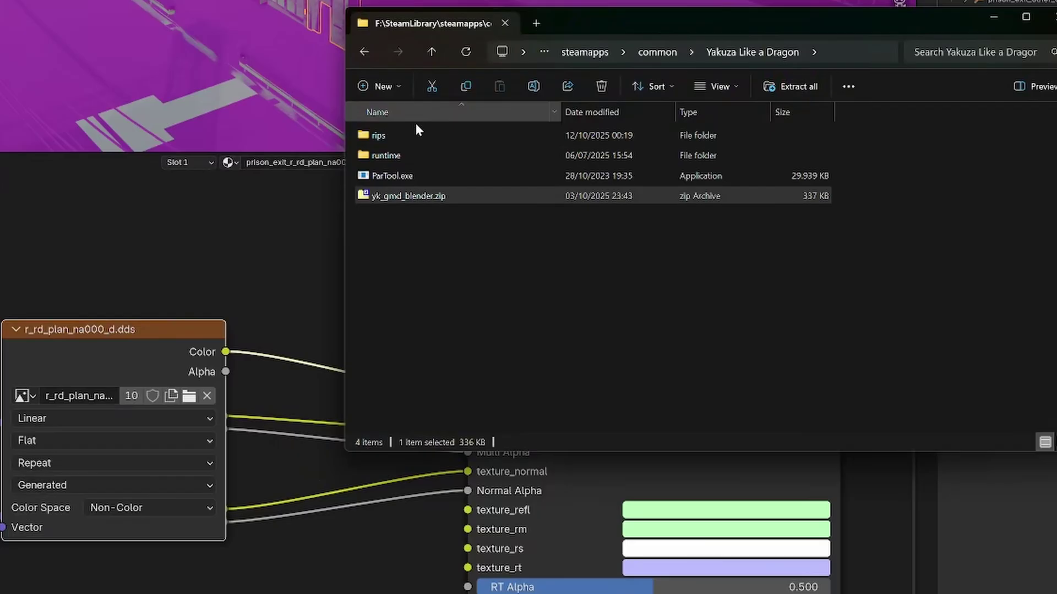
double_click(417, 136)
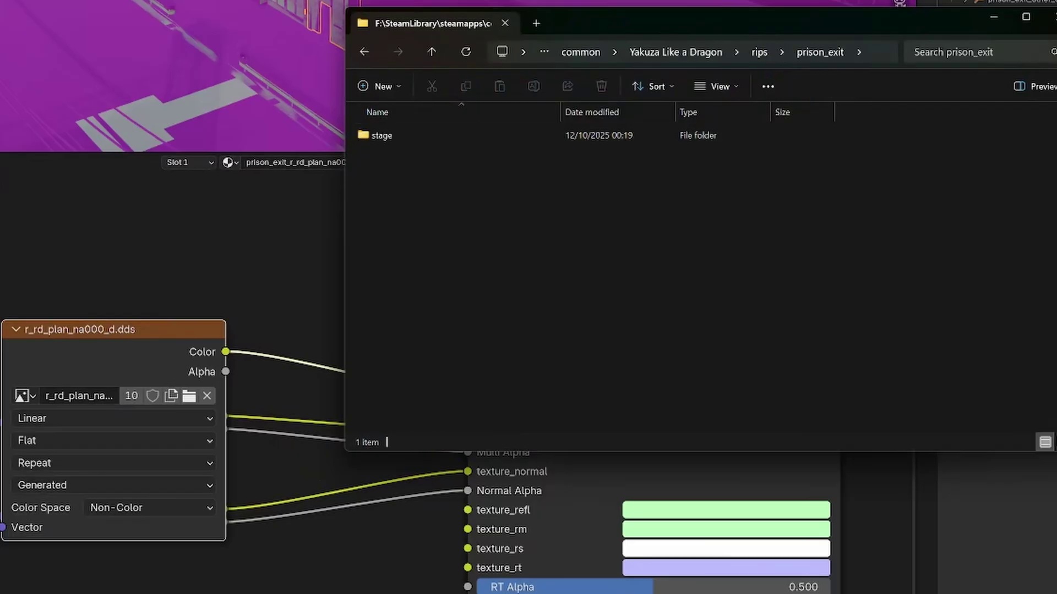
click(974, 52)
key(ctrl+v)
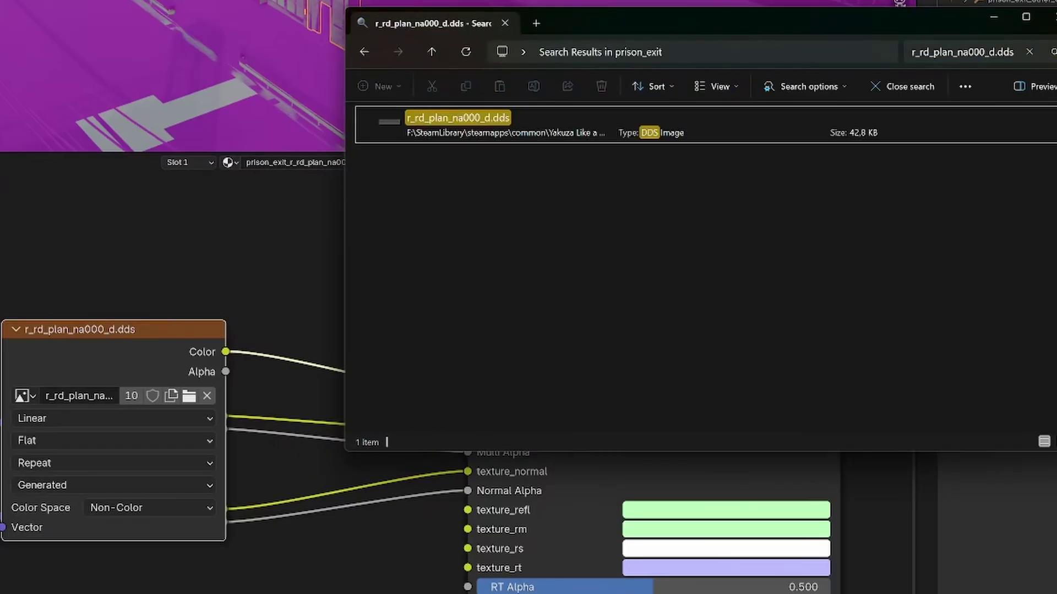
click(715, 117)
click(1040, 83)
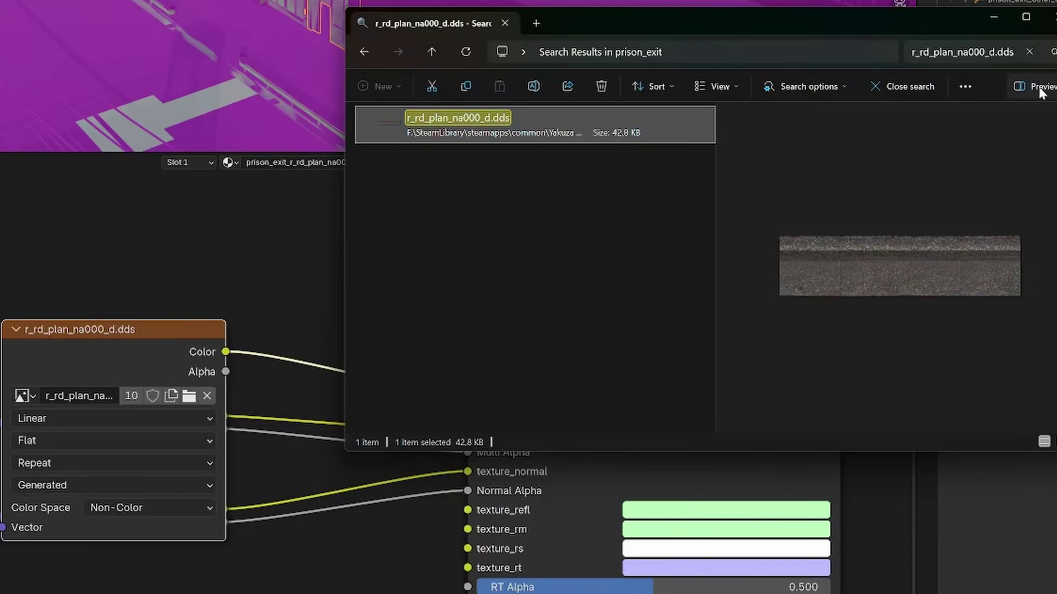
click(1041, 88)
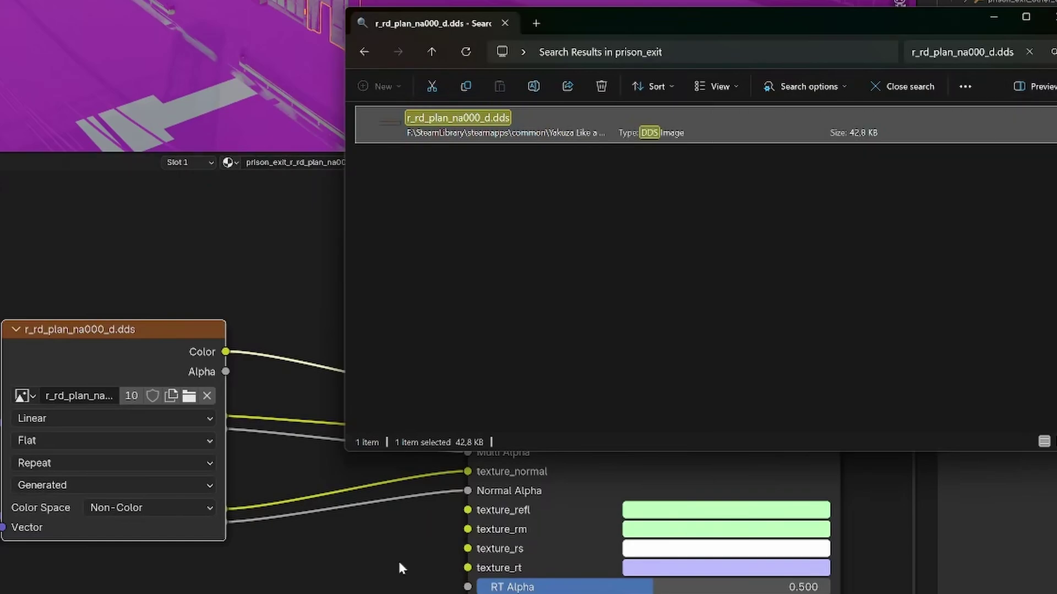
Switch to the browser and read the Texconv wiki page's description and its file and pixel format options.
click(183, 552)
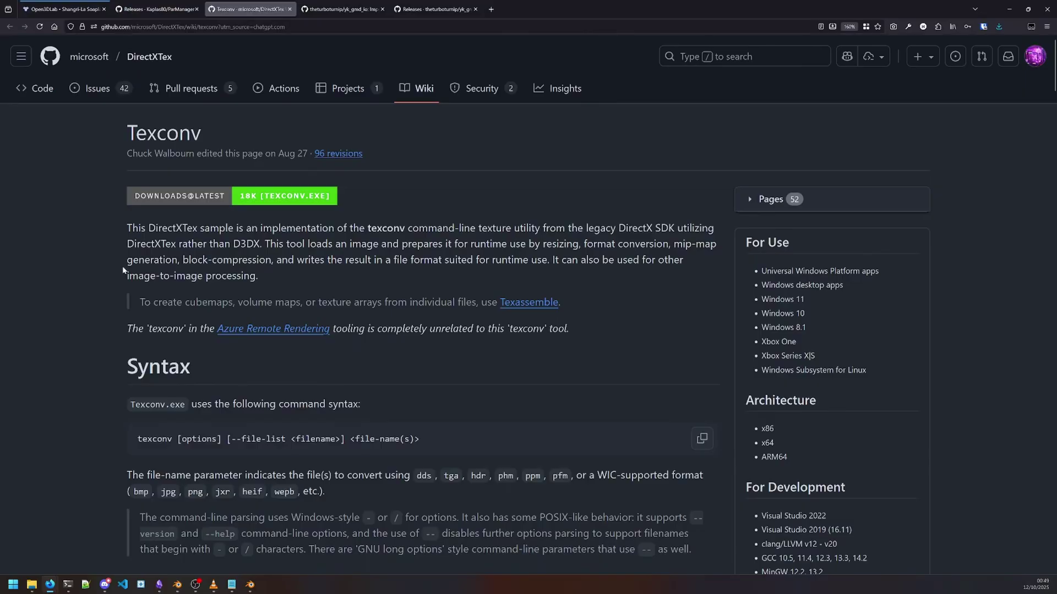
scroll(377, 246, down, 15)
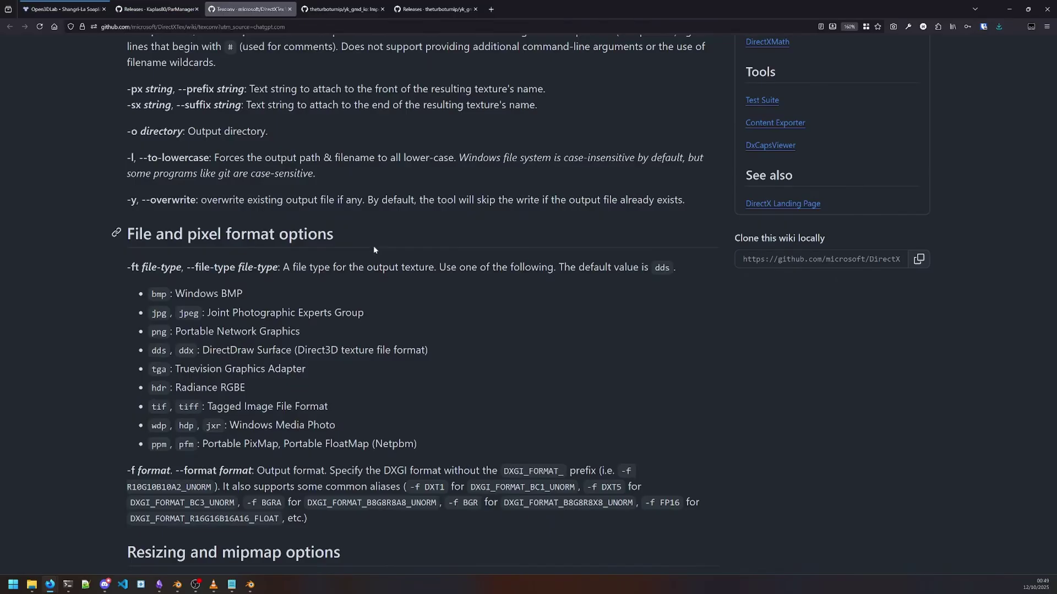
scroll(374, 245, up, 10)
drag(423, 209, 443, 257)
click(425, 204)
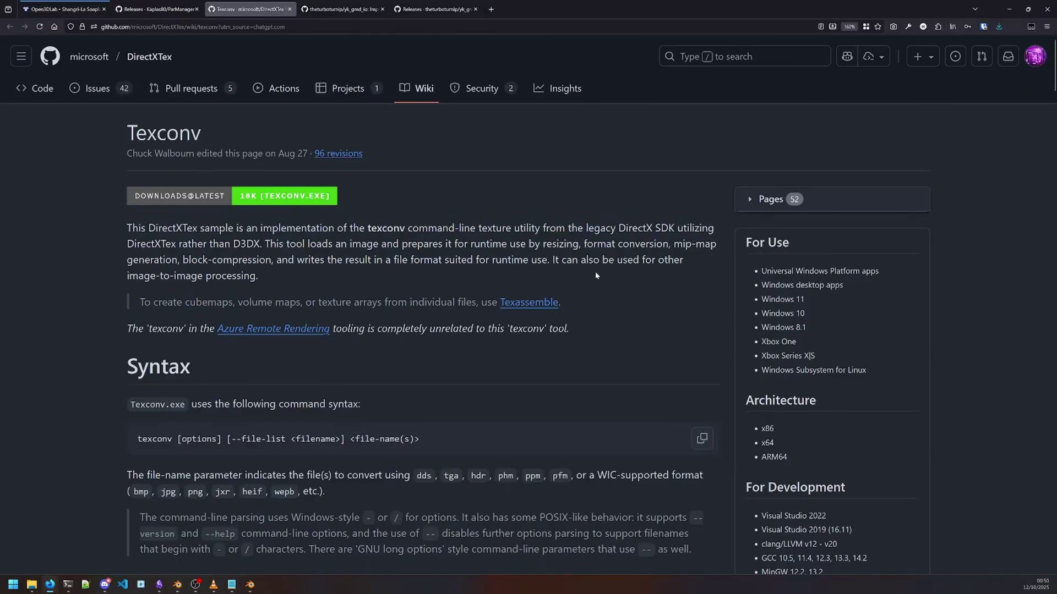
drag(596, 275, 603, 213)
click(602, 197)
drag(602, 197, 597, 280)
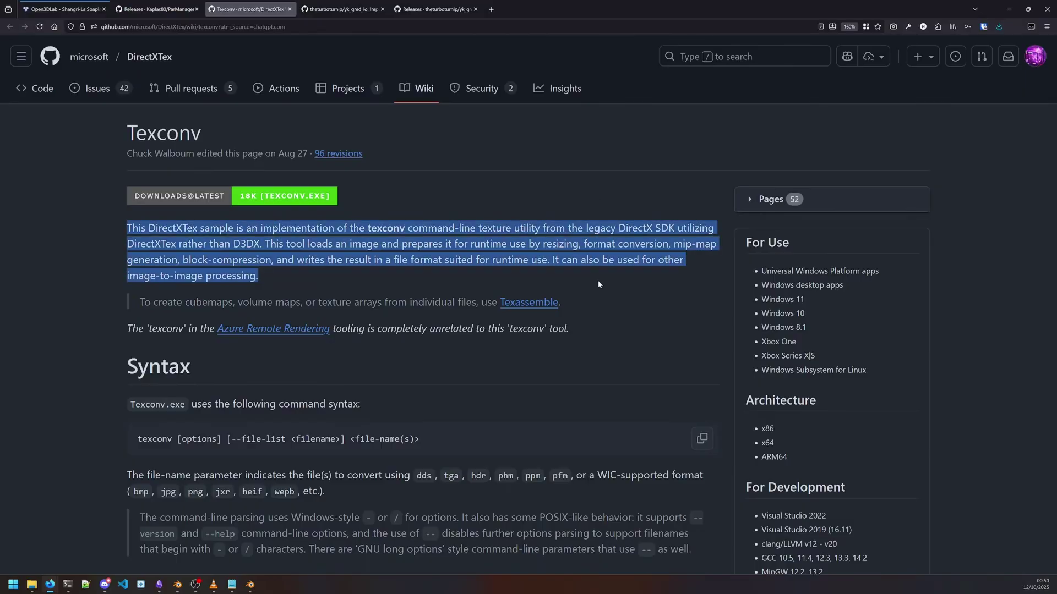
click(585, 285)
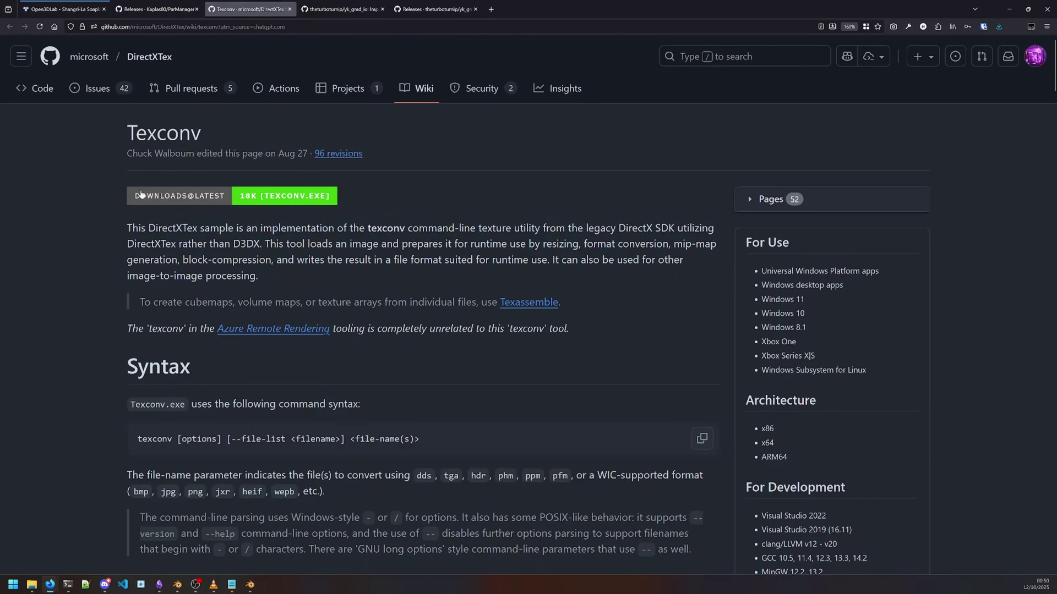
Review the Texconv introduction and supported input formats, and open the DirectXTex repository's main code page.
drag(120, 130, 279, 223)
click(502, 262)
click(279, 223)
double_click(423, 475)
click(40, 88)
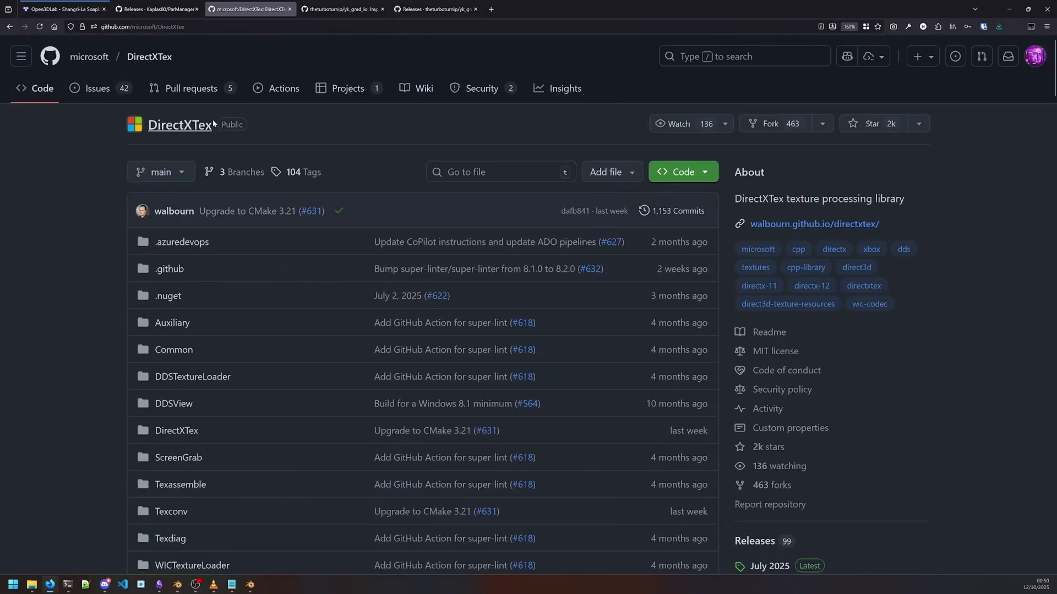
Open the DirectXTex releases and locate texconv.exe among the July 2025 release assets.
scroll(622, 208, down, 5)
click(755, 264)
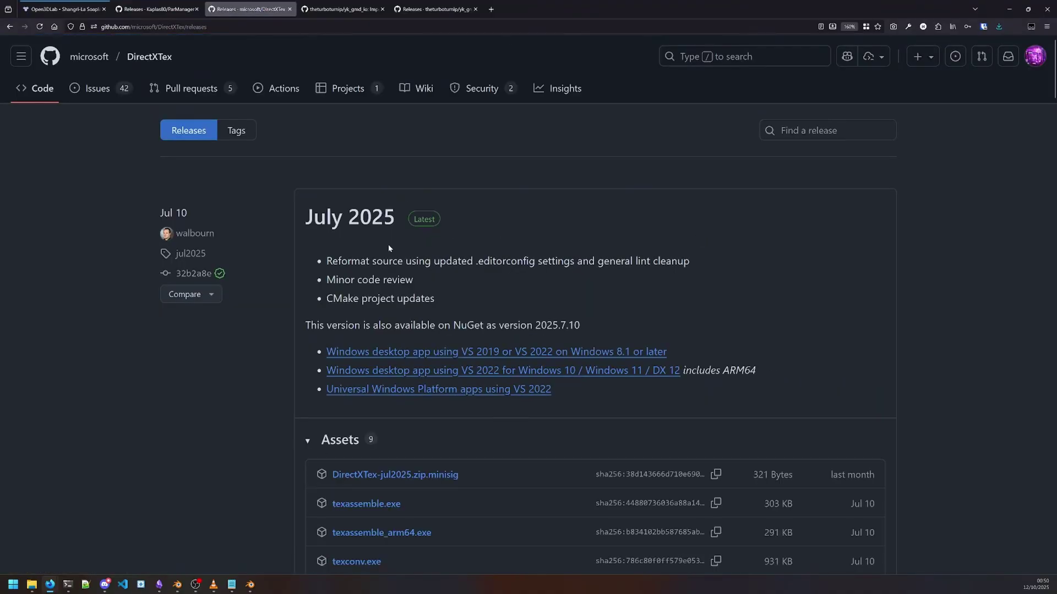
scroll(389, 248, down, 3)
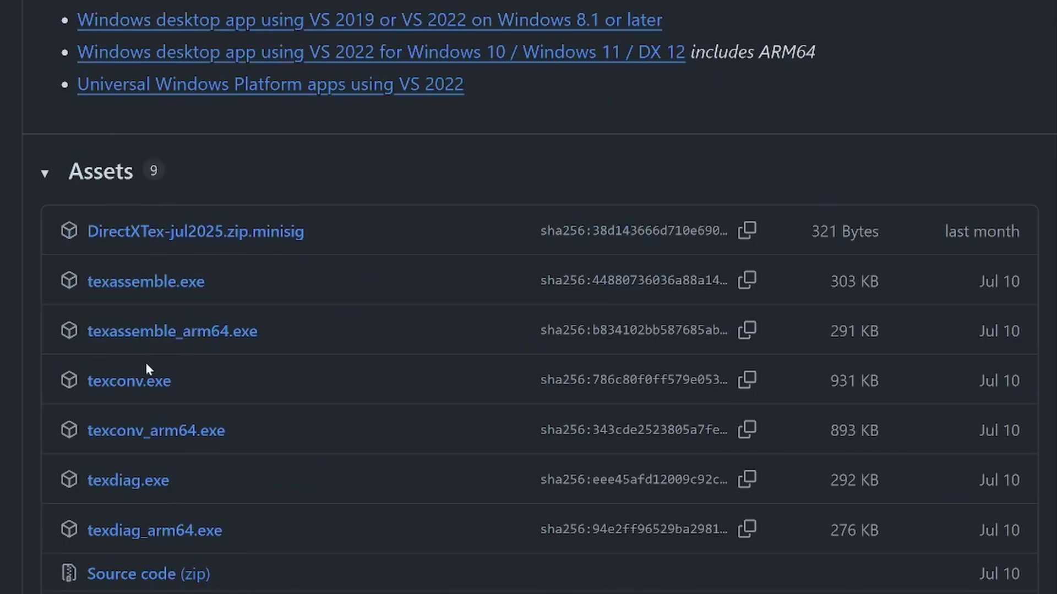
scroll(100, 407, down, 2)
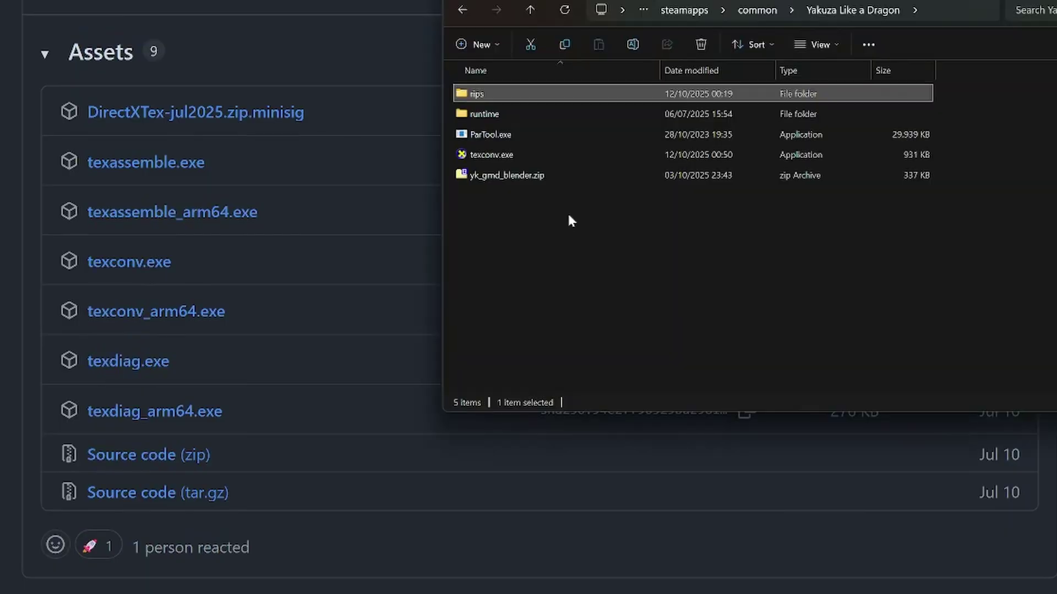
Open a terminal in the Yakuza Like a Dragon folder and start the command .\texconv.exe -r:keep.
click(568, 217)
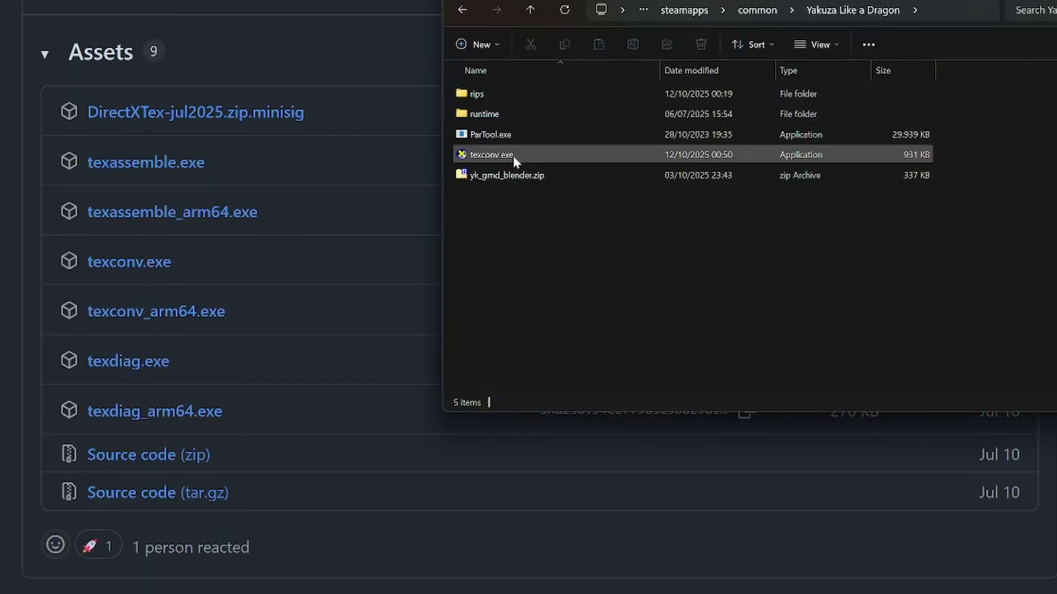
right_click(597, 253)
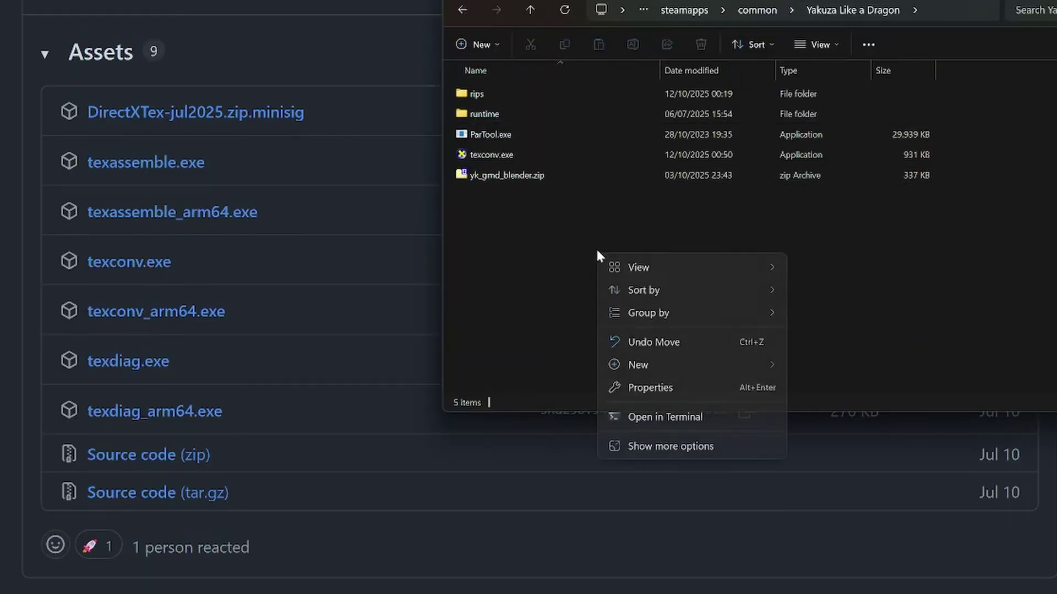
click(655, 417)
text(tex)
key(Tab)
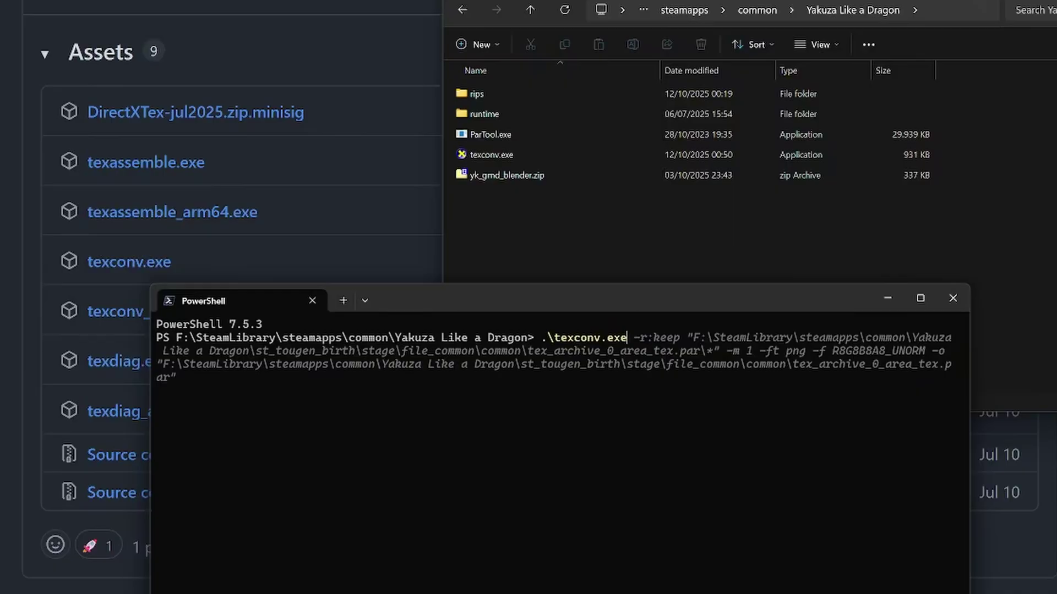
text(-r:keep)
In File Explorer, go to rips\prison_exit\stage\file_common\common, which holds the texture archive folders.
double_click(497, 94)
click(507, 95)
double_click(507, 94)
double_click(506, 94)
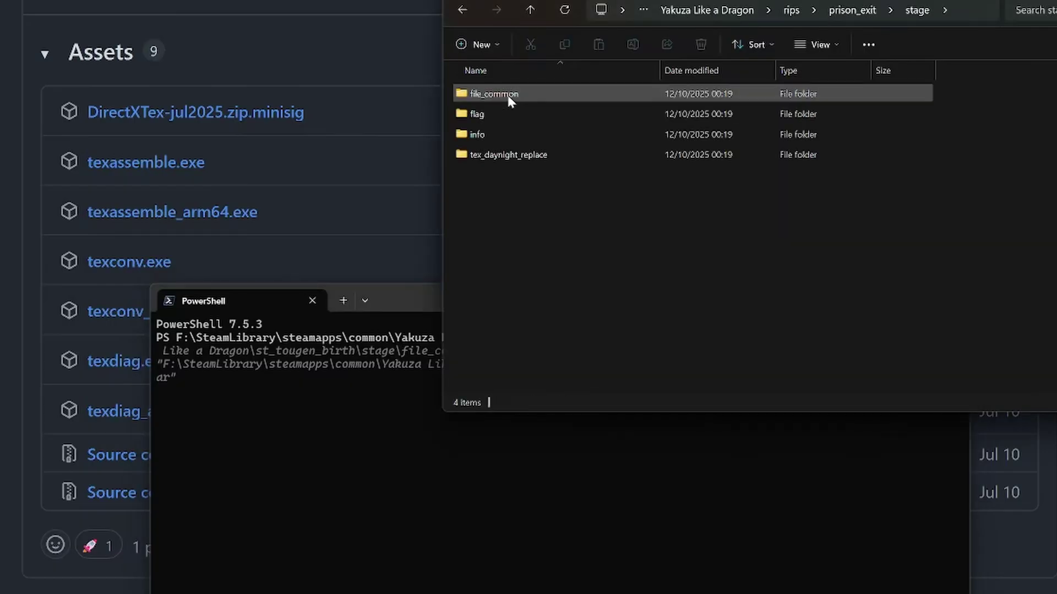
double_click(526, 94)
double_click(527, 114)
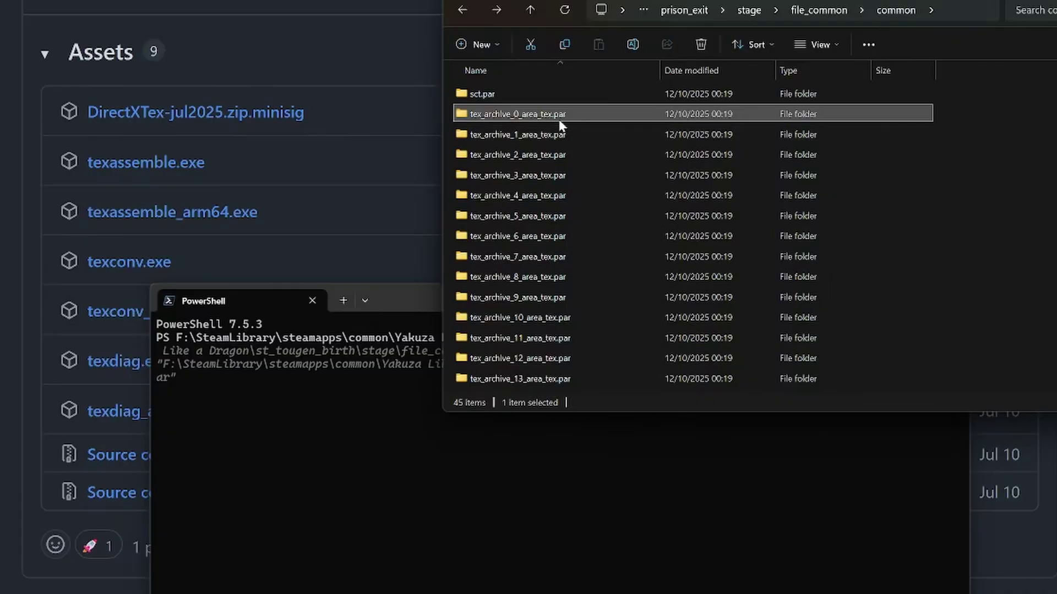
Examine the list of tex_archive folders and the DDS files inside tex_archive_0_area_tex.par.
scroll(655, 143, down, 10)
scroll(655, 144, up, 10)
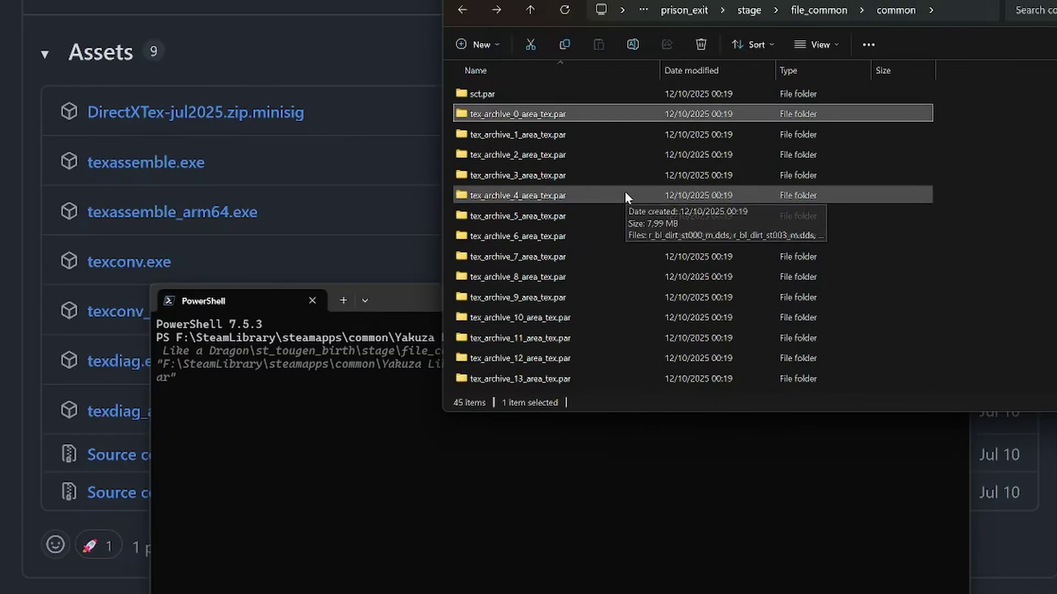
scroll(625, 196, down, 10)
scroll(585, 231, up, 10)
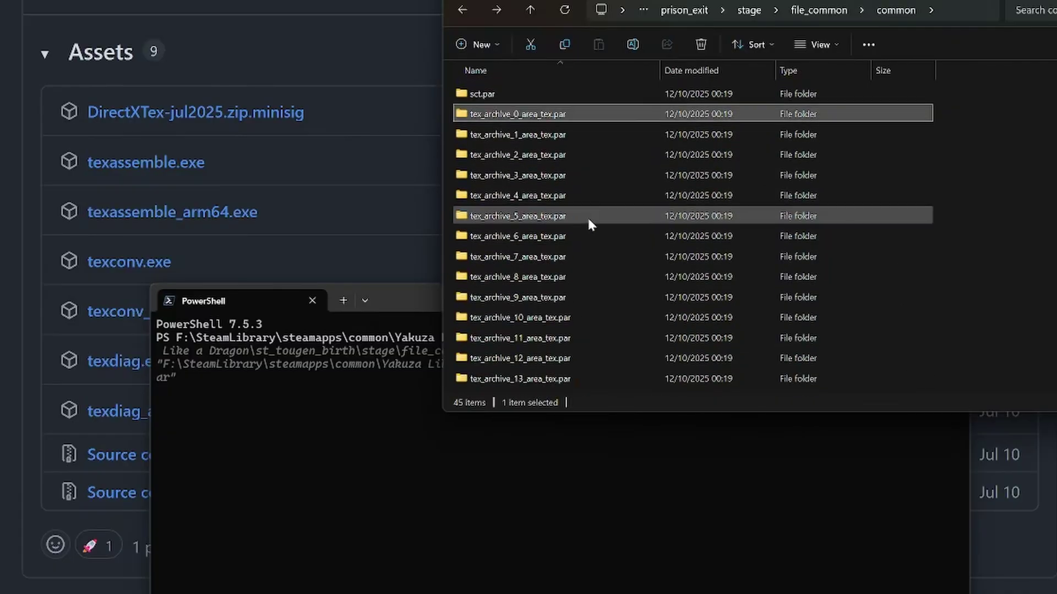
ctrl+click(589, 114)
double_click(588, 114)
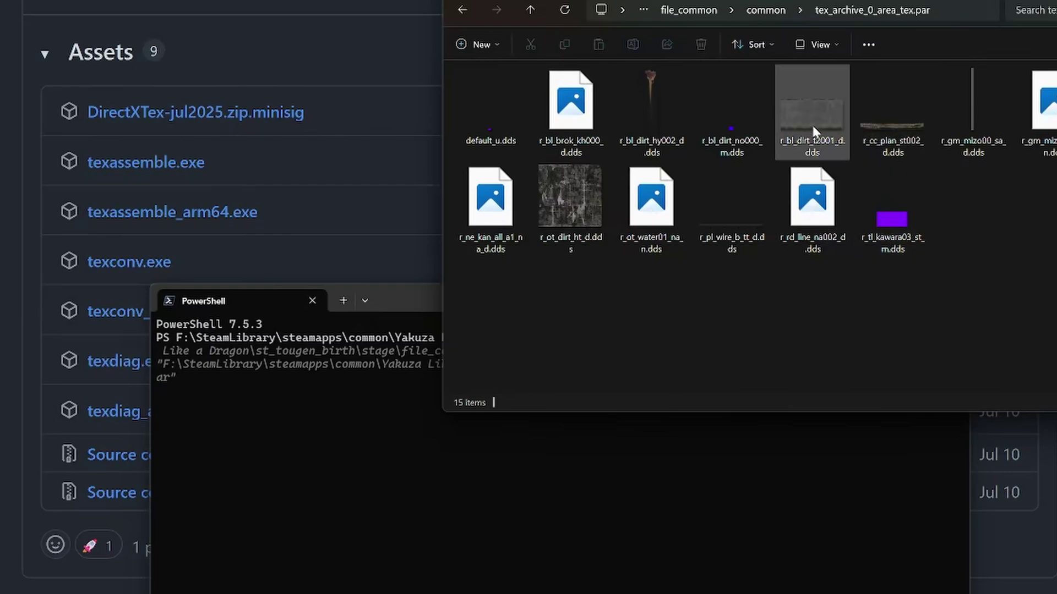
click(464, 11)
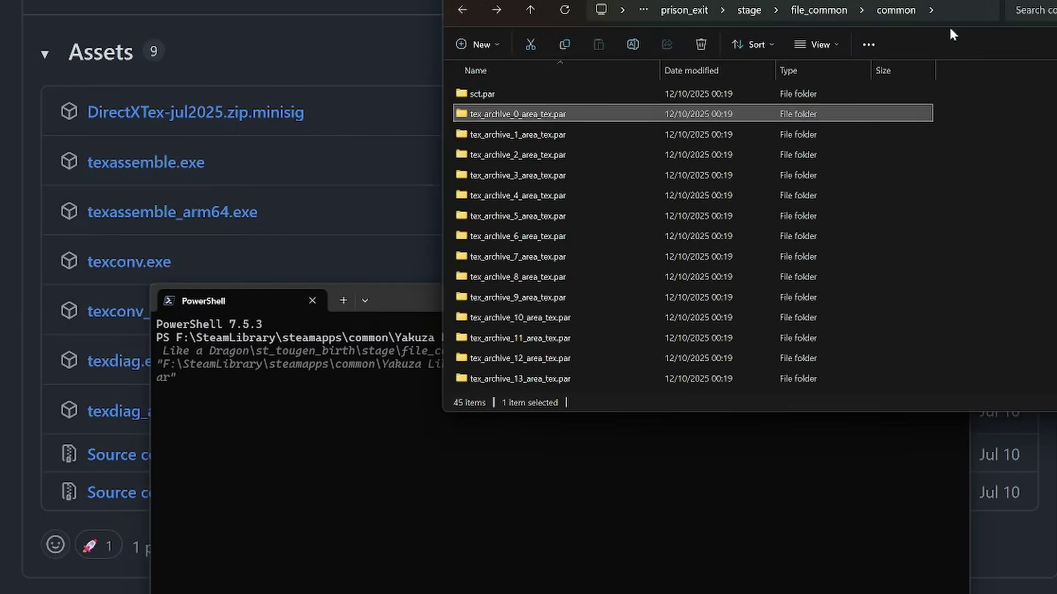
scroll(616, 286, down, 10)
scroll(654, 276, up, 10)
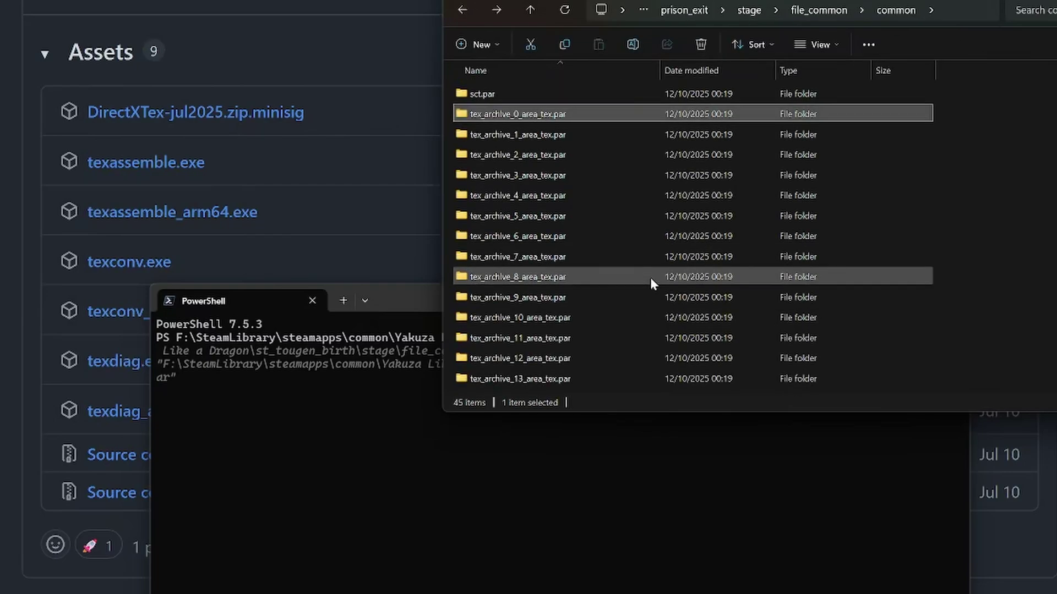
Copy the common folder's path into the texconv command as quoted input ending in \*, followed by -m 1 -ft png -f R8G8B8A8_UNORM -o.
key(ctrl+l)
click(365, 496)
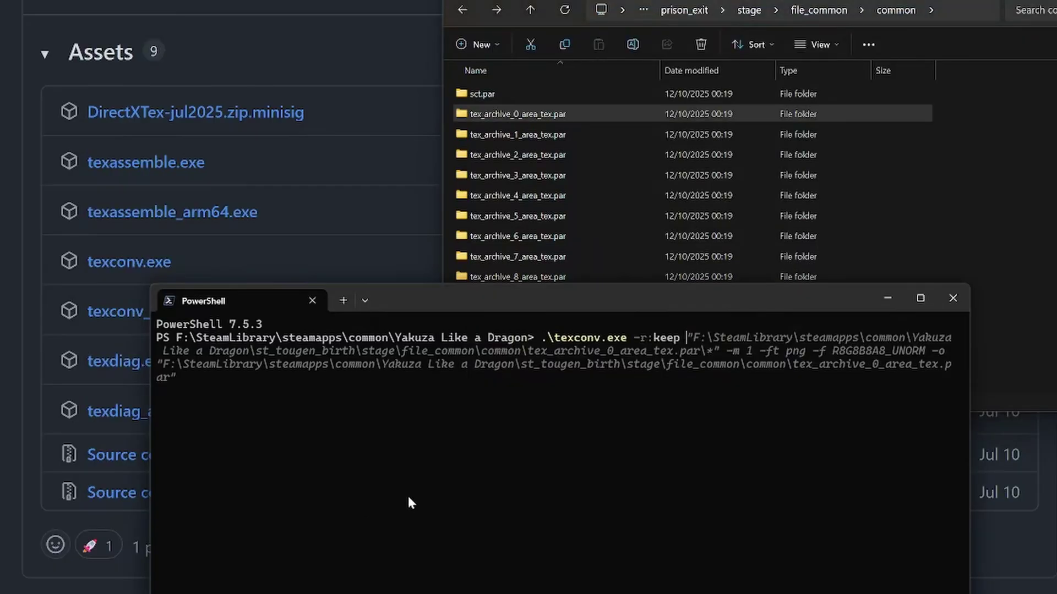
text(")
text(F:\SteamLibrary\steamapps\common\Yakuza Like a Dragon\rips\prison_exit\stage\file_common\common)
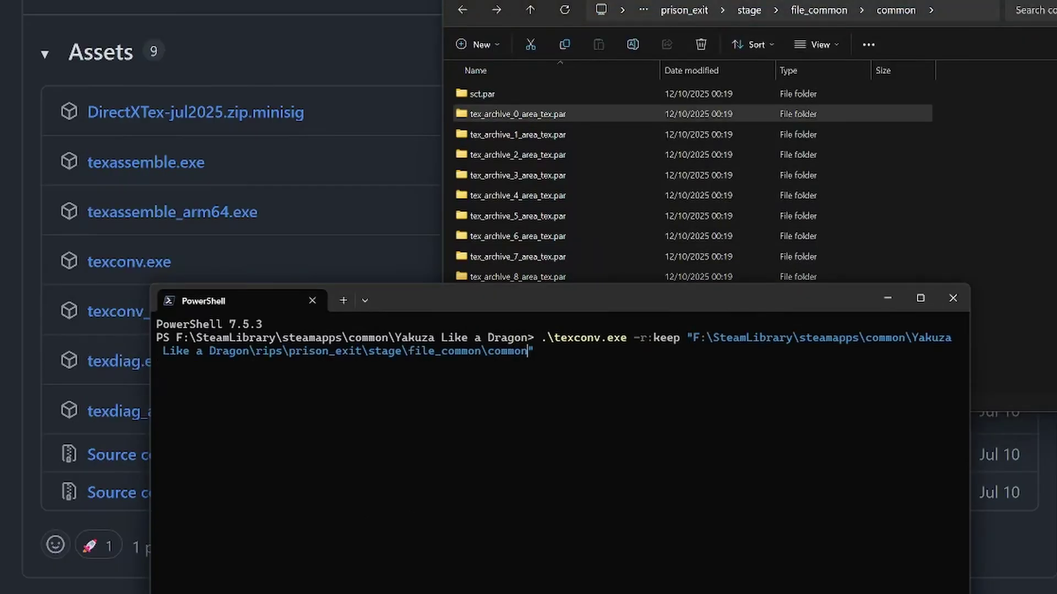
text(\*)
text(-m 1 -ft png -f R8G8B8A8_UNORM -o)
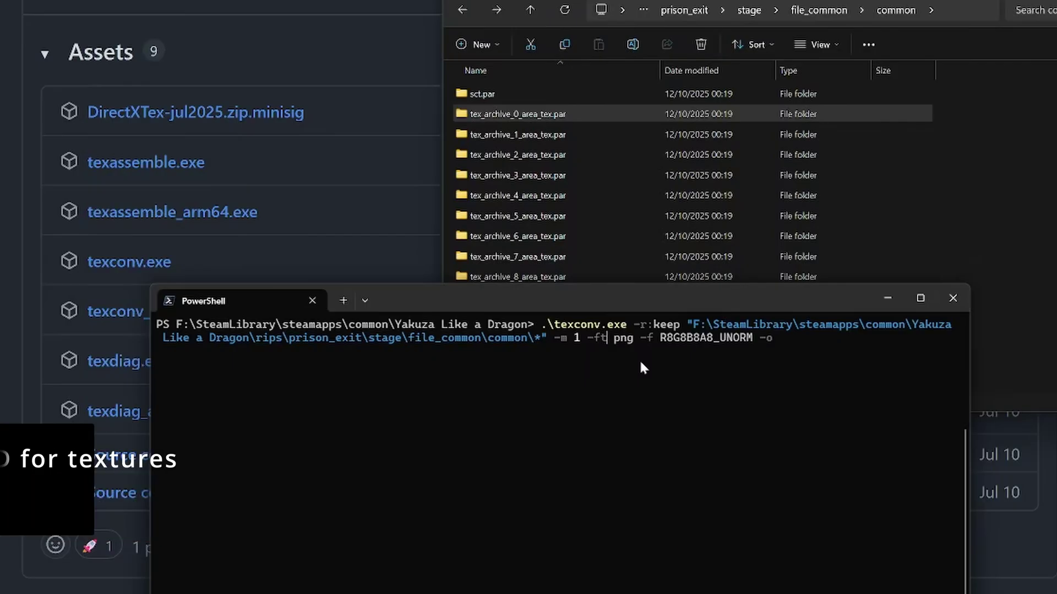
key(Right)
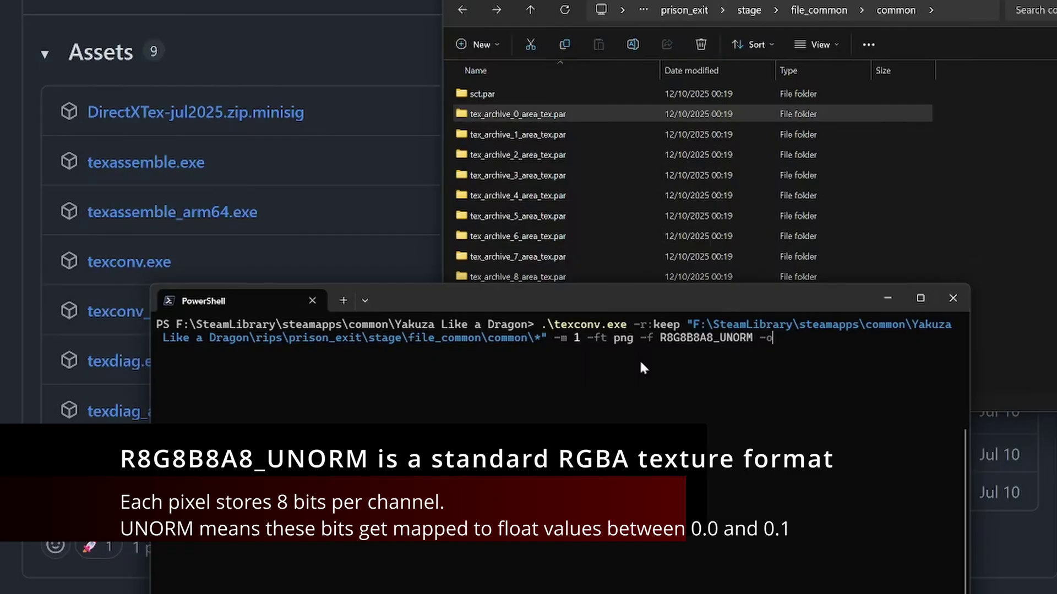
Add the same common folder path, quoted with a trailing backslash, as the output location and run the Texconv conversion.
click(955, 14)
key(ctrl+c)
click(877, 504)
text(")
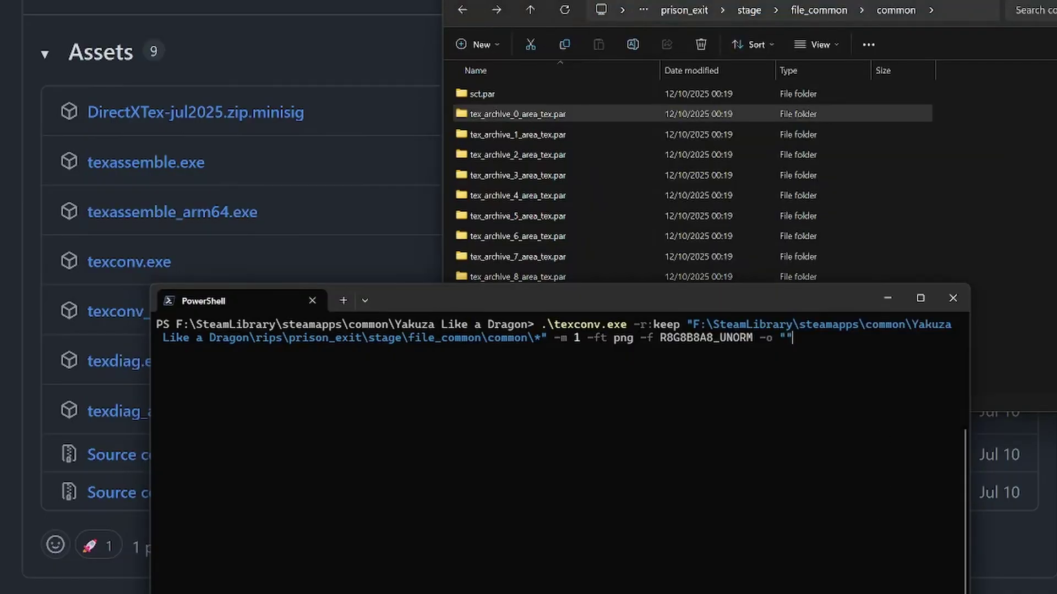
key(ctrl+v)
text(")
key(Left)
text(\)
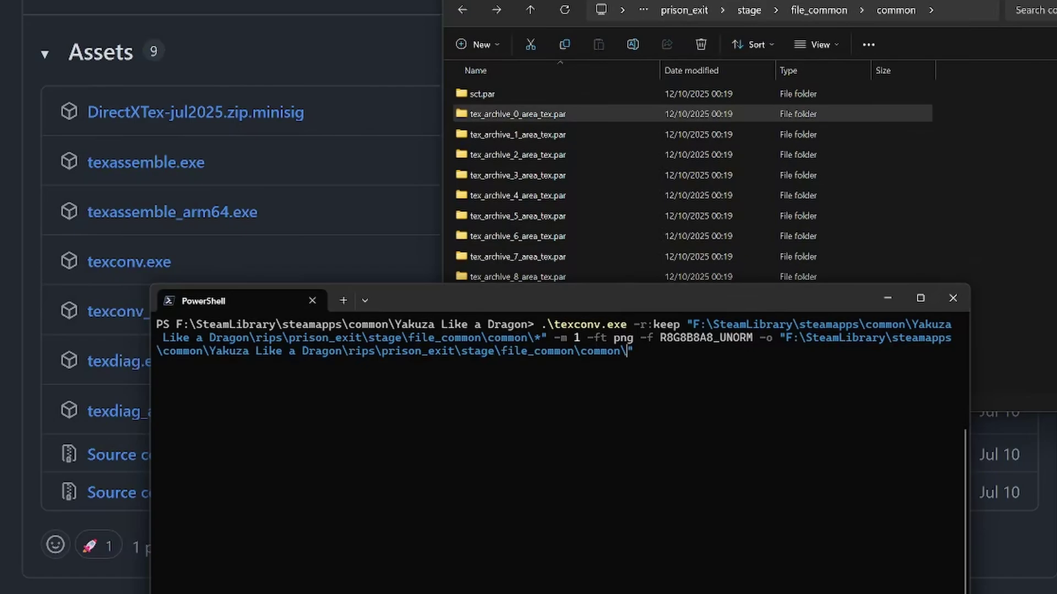
key(Return)
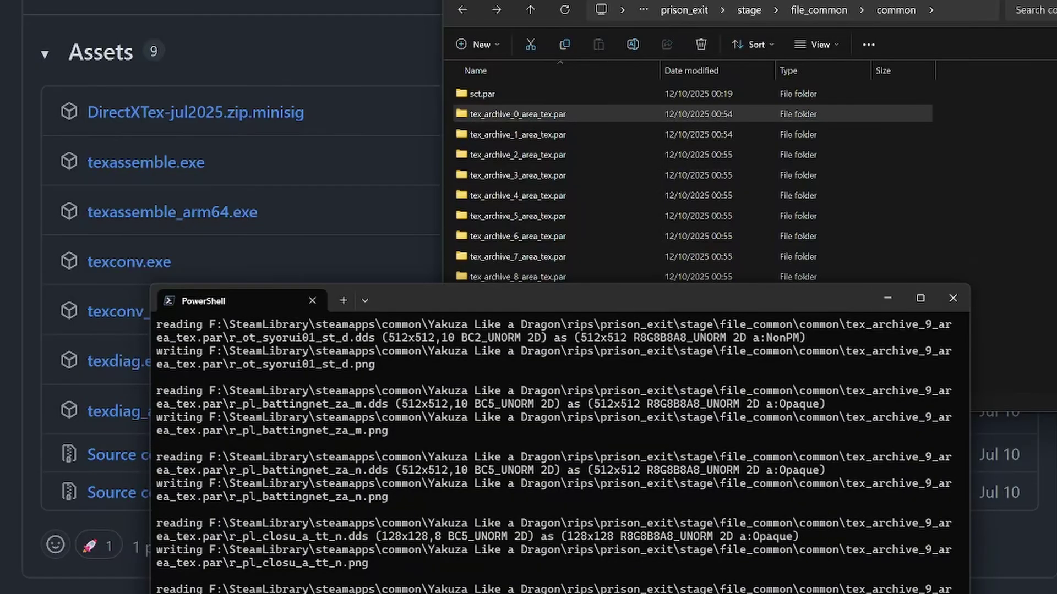
Open tex_archive_0_area_tex.par and check the converted PNG files next to the DDS originals.
double_click(595, 113)
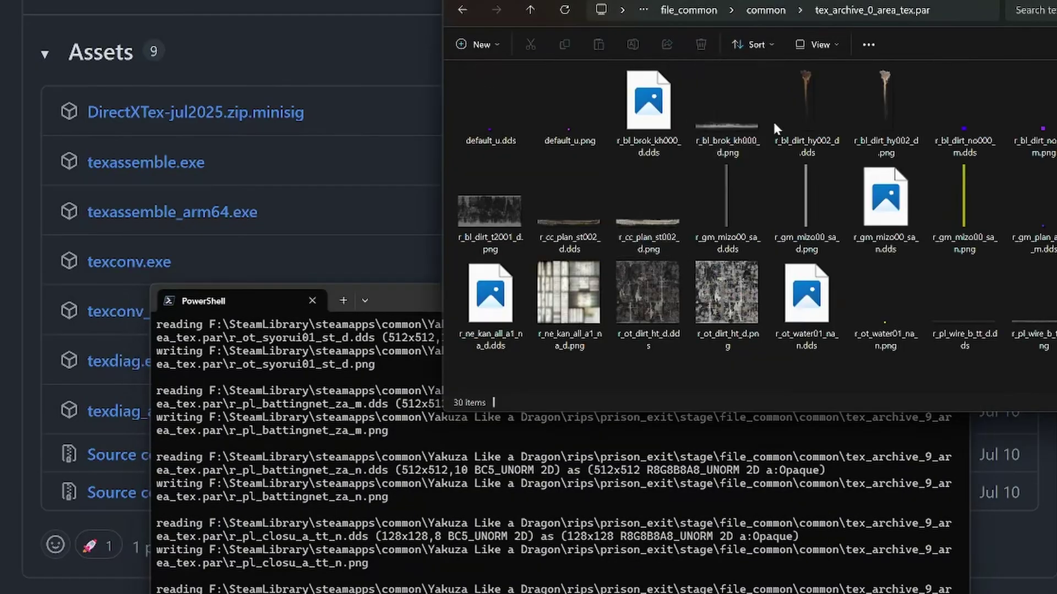
click(875, 122)
key(alt+p)
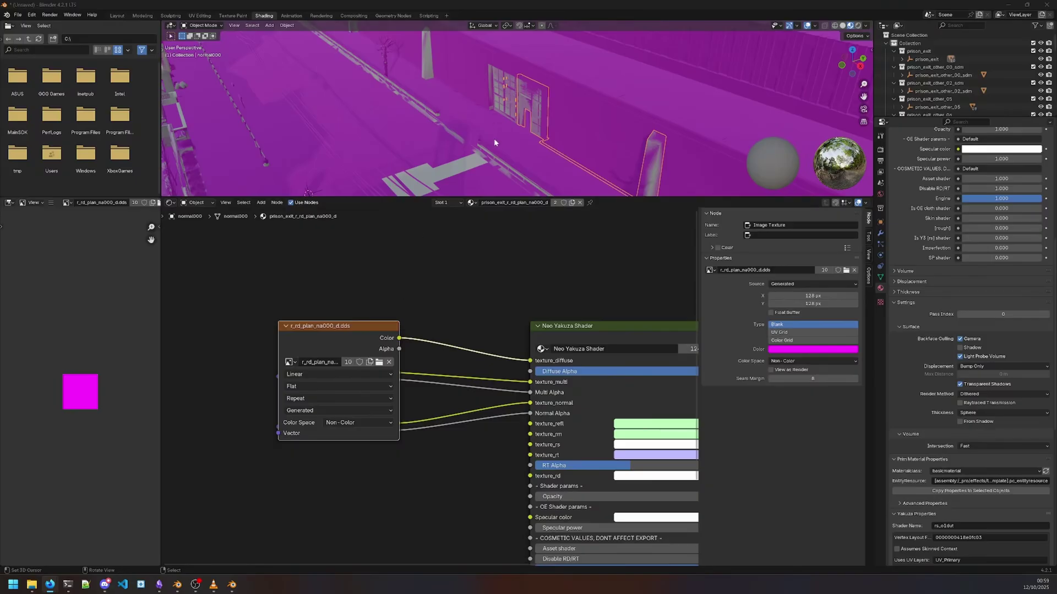
Switch to Blender's texture finder script, set ROOT_DIR to the prison_exit\stage\file_common\common path, and run it with DRY_RUN enabled.
middle_drag(494, 138, 570, 143)
scroll(533, 119, up, 7)
scroll(576, 131, up, 3)
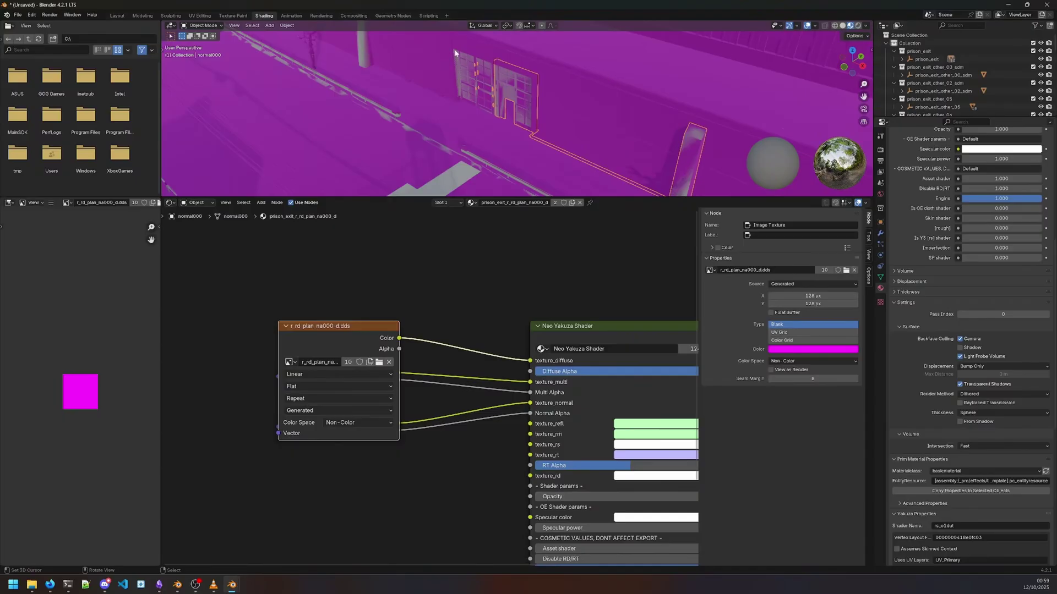
click(429, 16)
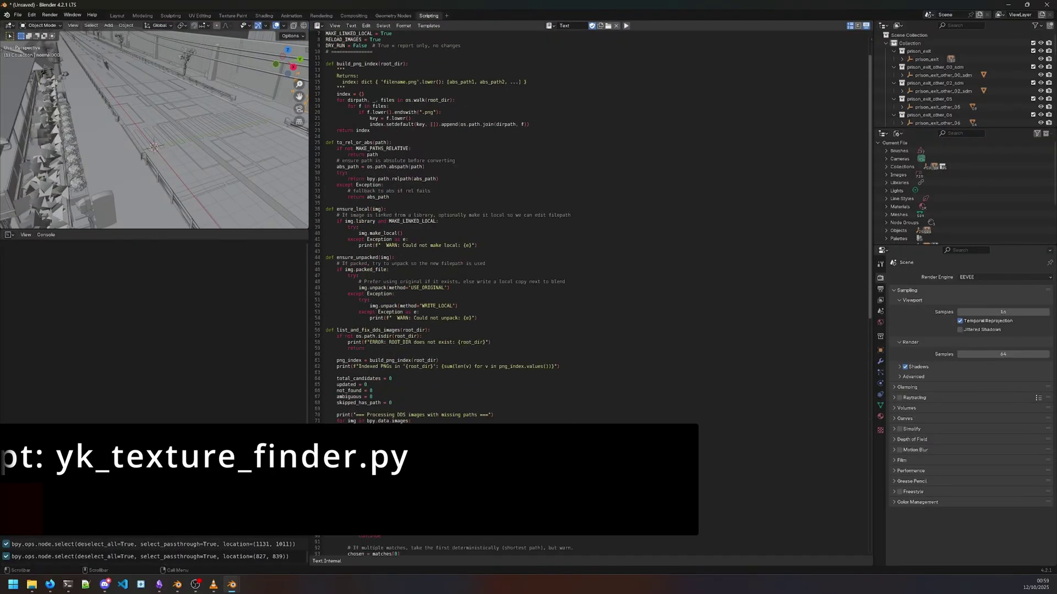
scroll(590, 294, up, 2)
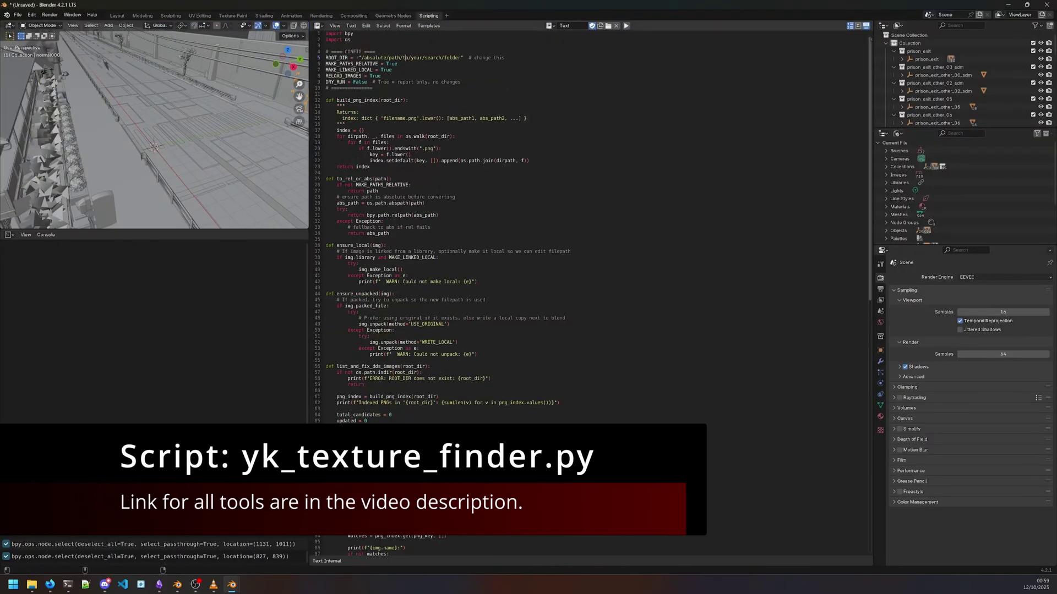
key(alt+Tab)
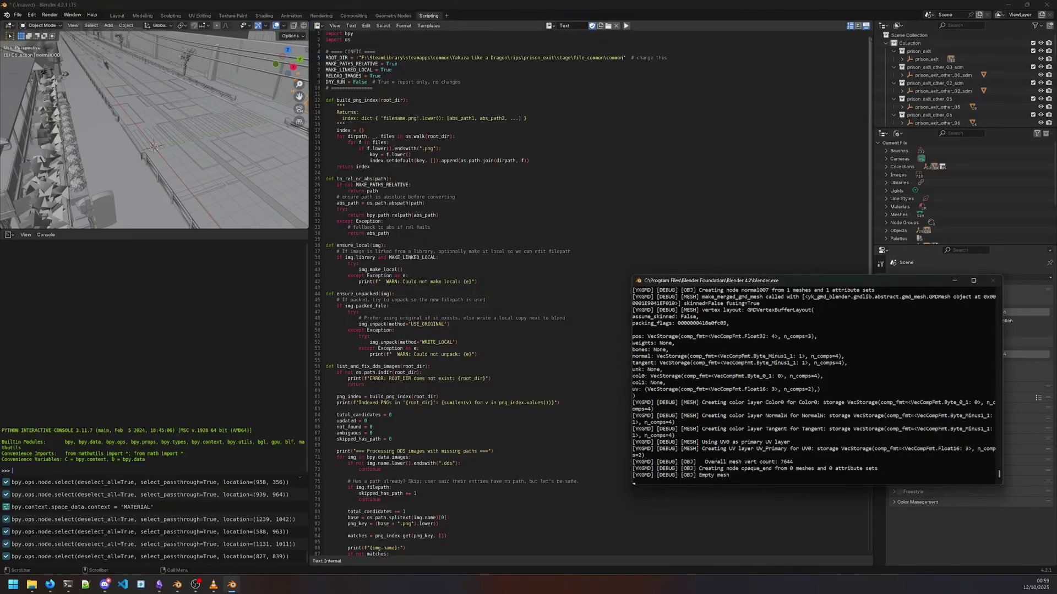
double_click(360, 82)
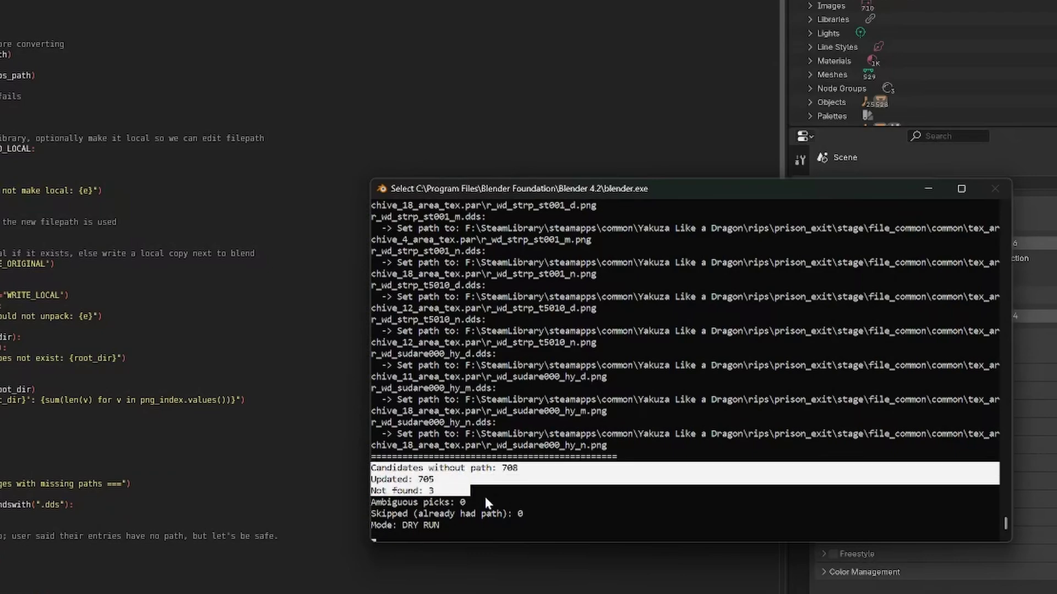
Review the dry-run summary in the system console, and inspect the scene's textures and the r_rd_plan_na000_d.dds node in the Shading workspace.
drag(485, 497, 536, 518)
click(535, 516)
drag(425, 479, 442, 480)
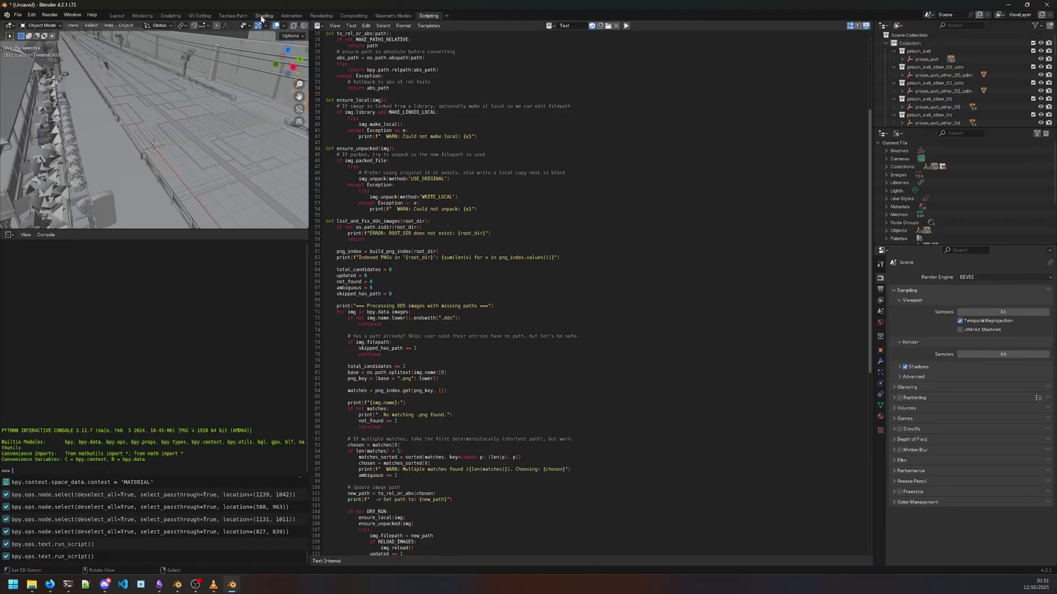
click(264, 16)
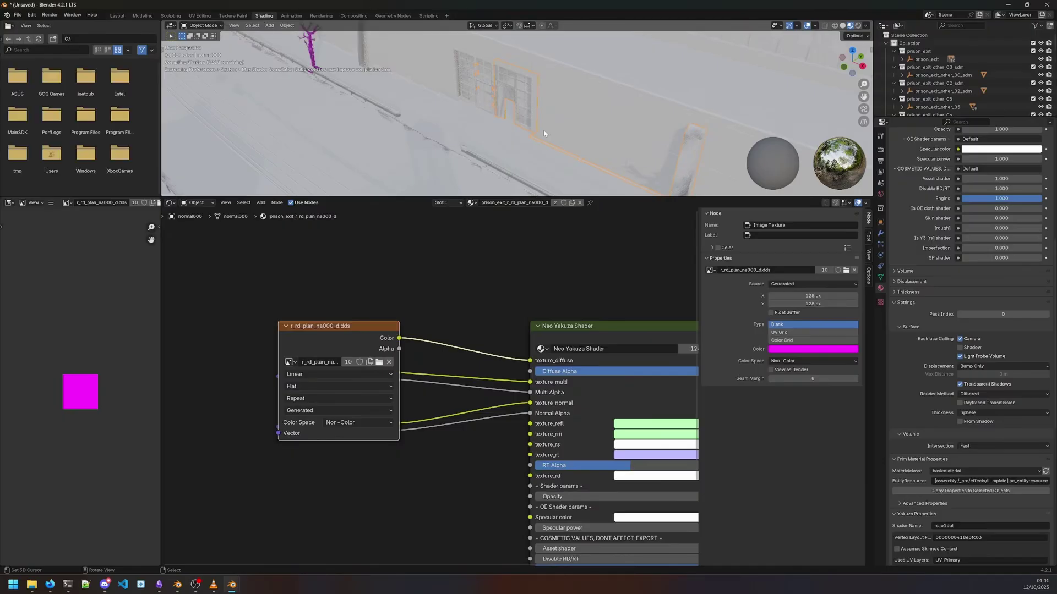
middle_drag(543, 128, 554, 119)
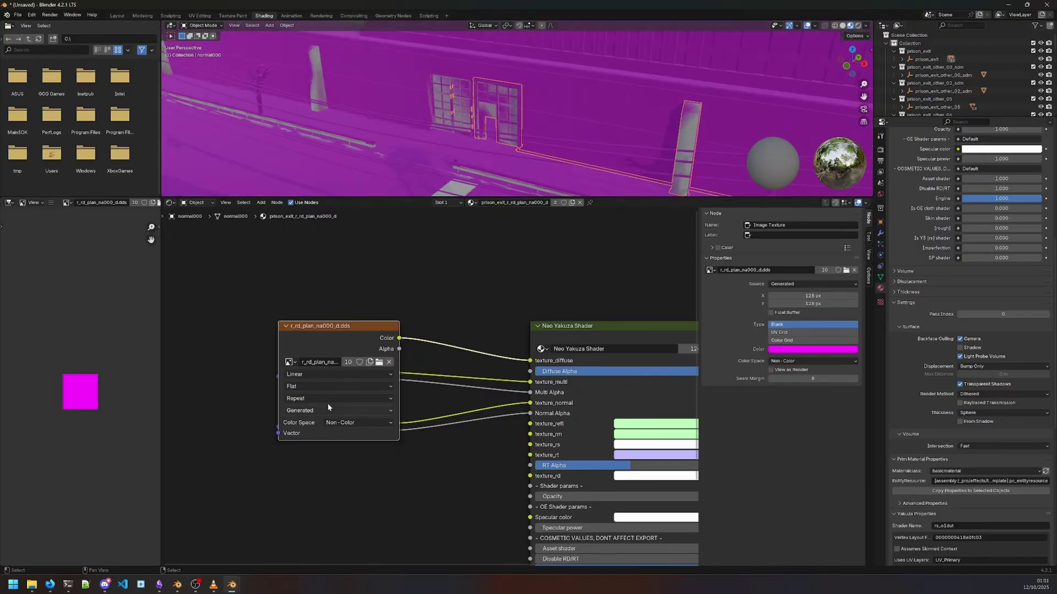
Create a new text in the Scripting workspace, paste in the scan_and_fix script that switches Generated images to Single Image, and run it.
click(430, 16)
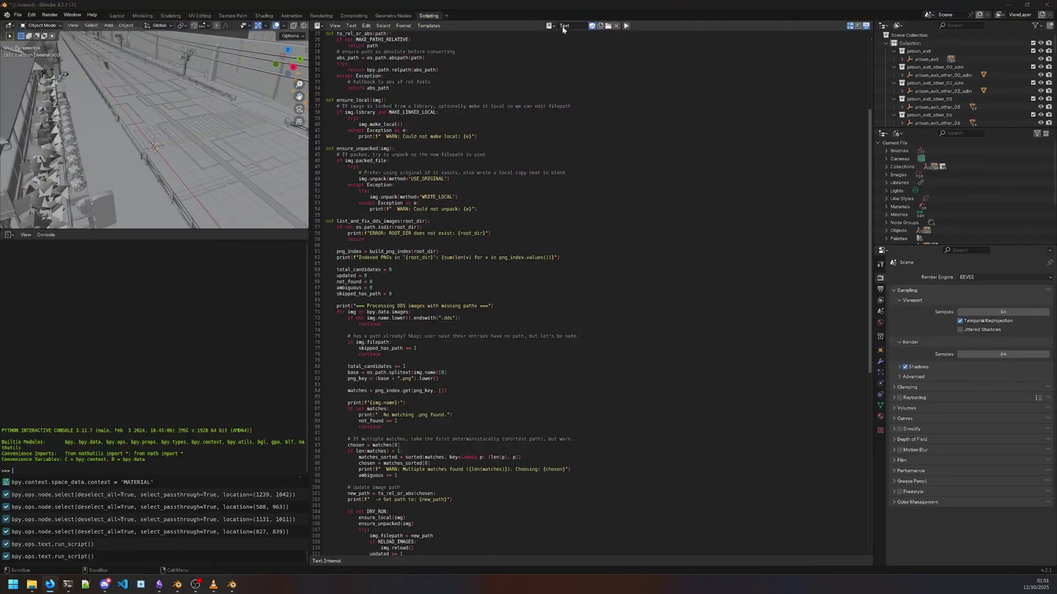
click(549, 26)
click(600, 26)
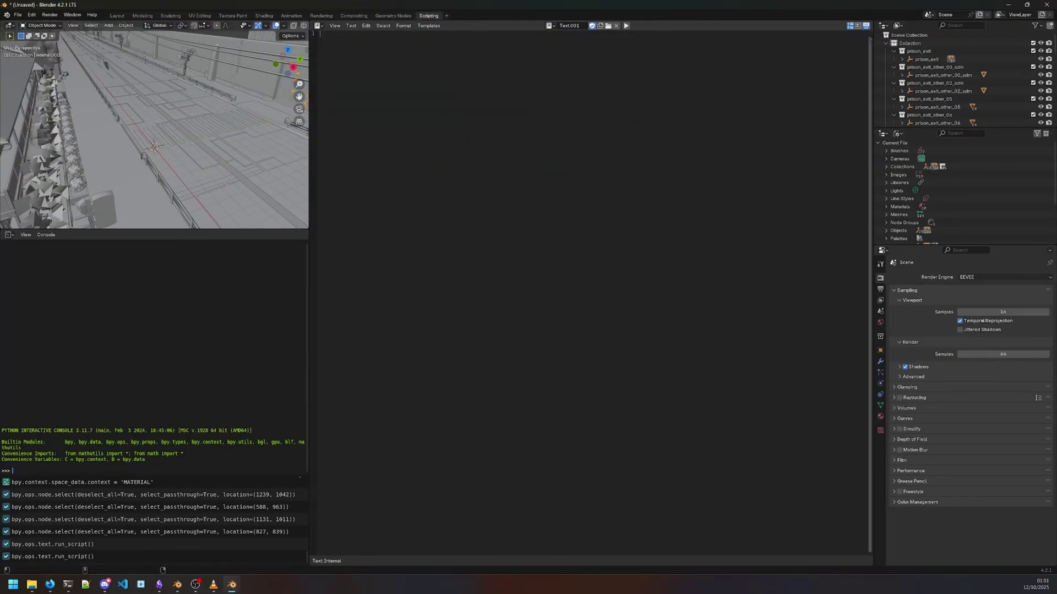
key(ctrl+v)
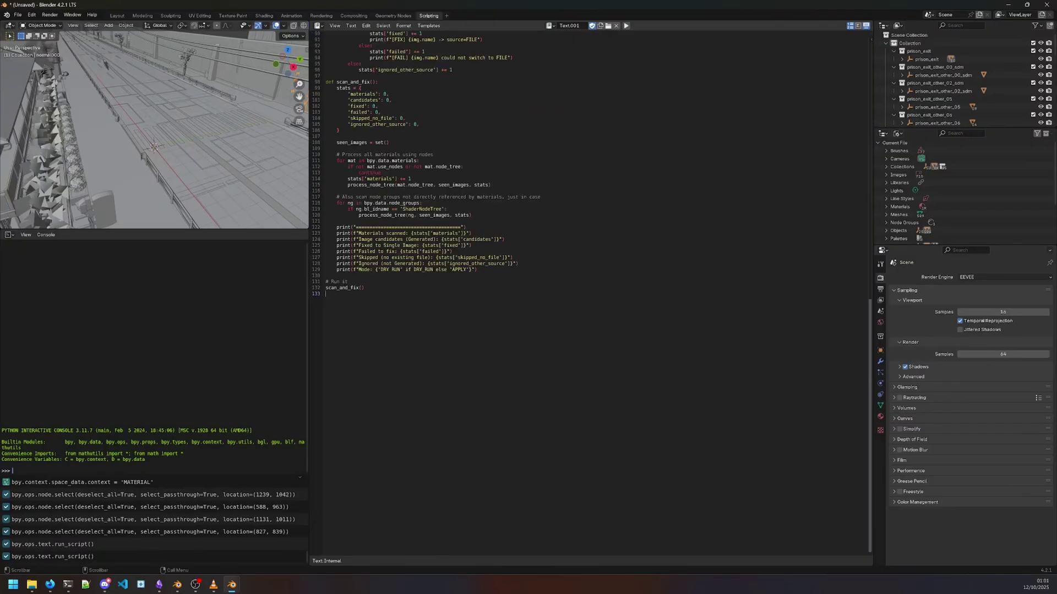
click(626, 26)
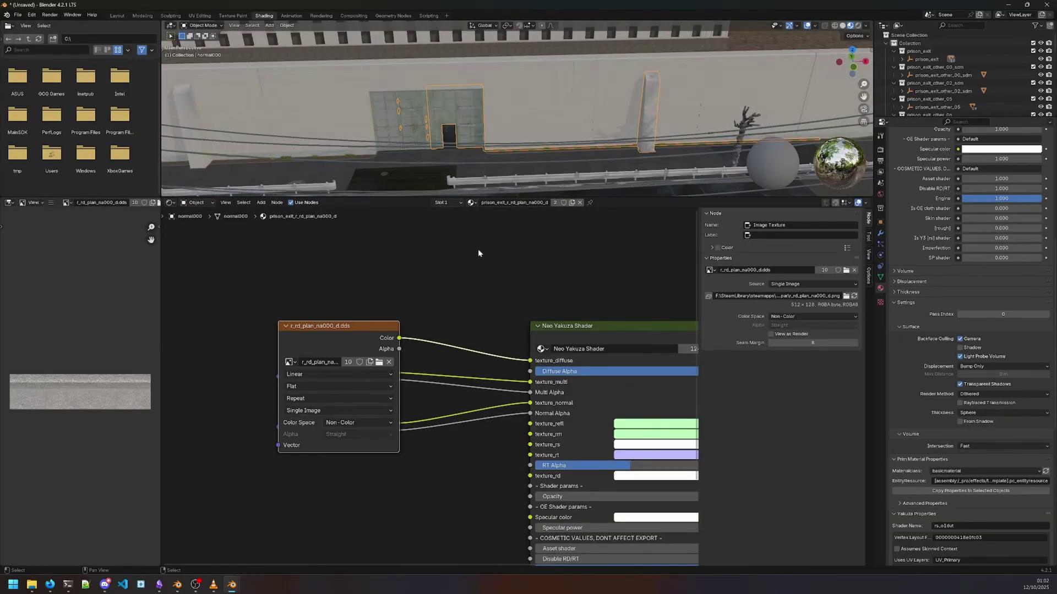
middle_drag(542, 130, 485, 115)
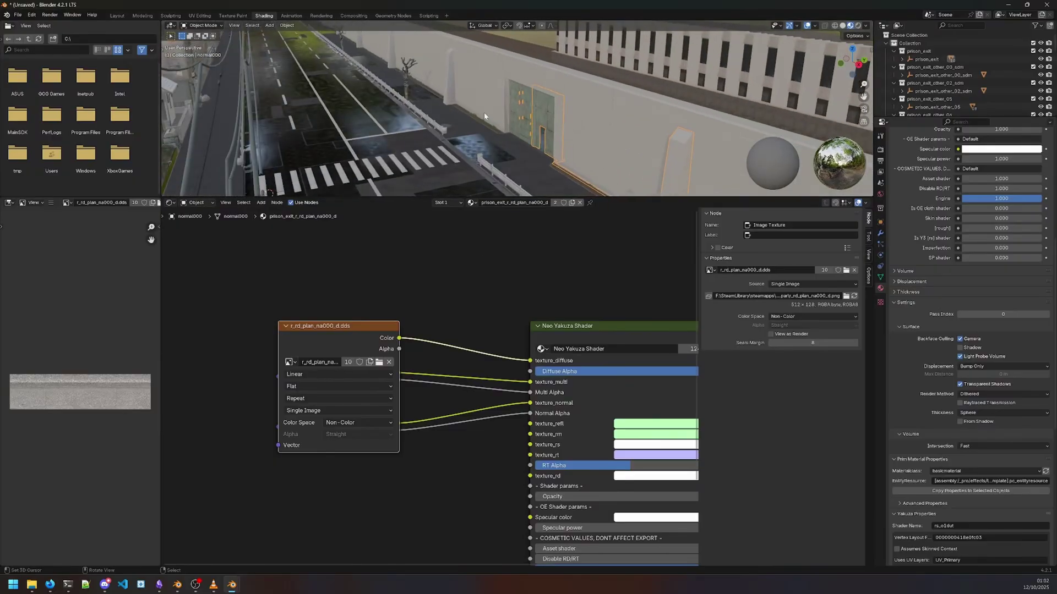
Return to the Layout workspace and set the render engine to Cycles with GPU Compute as the device.
click(116, 16)
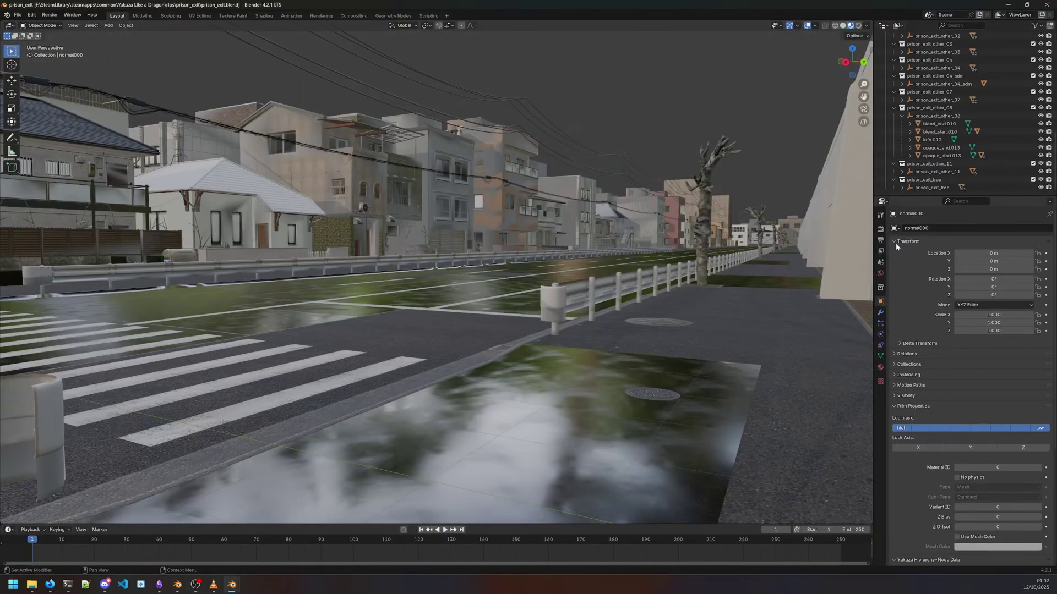
click(881, 242)
click(880, 228)
click(1007, 228)
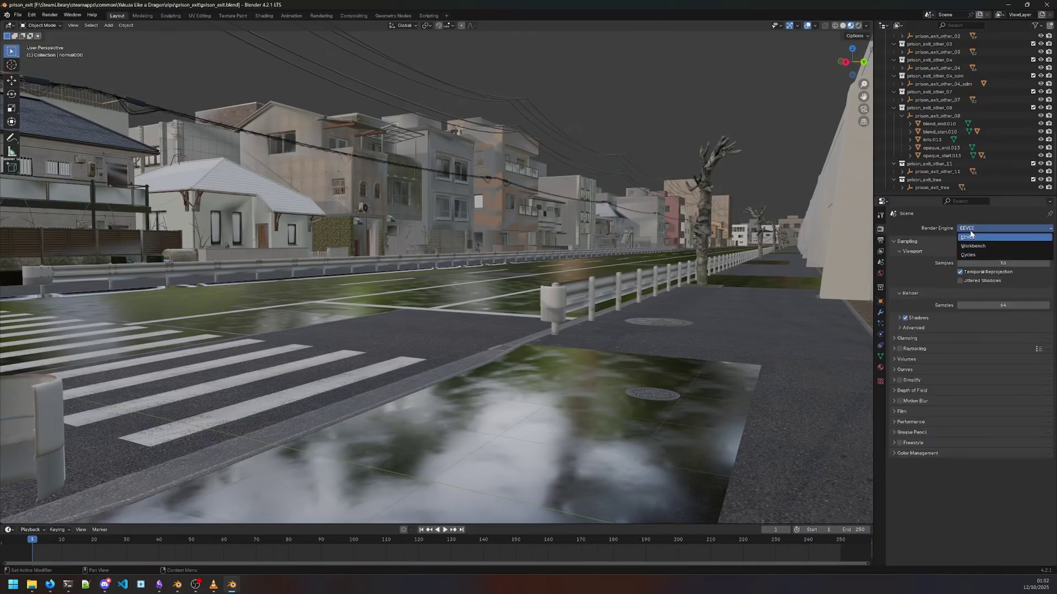
click(972, 254)
click(1005, 247)
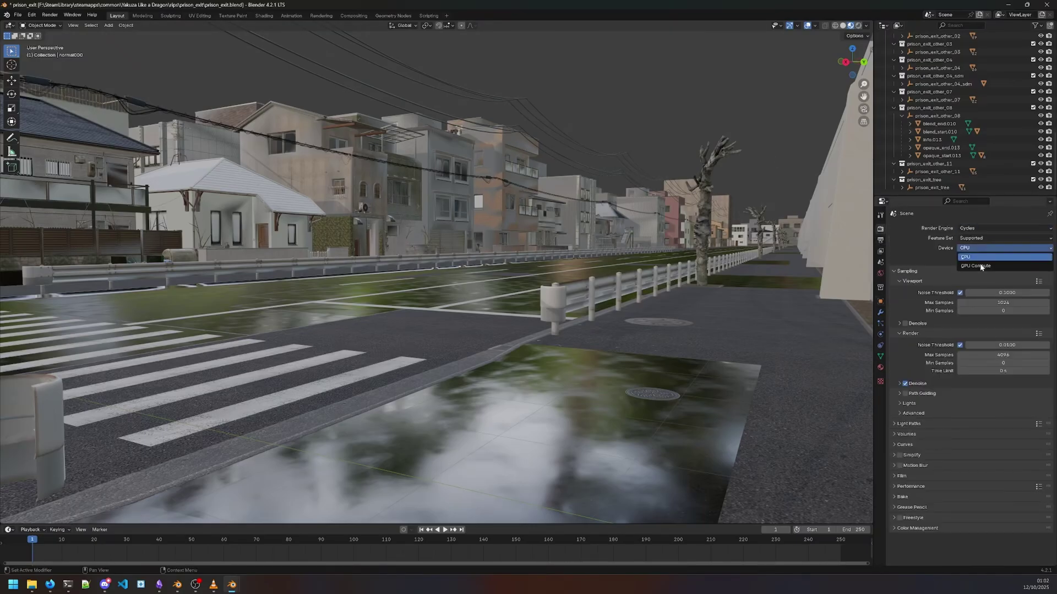
click(980, 263)
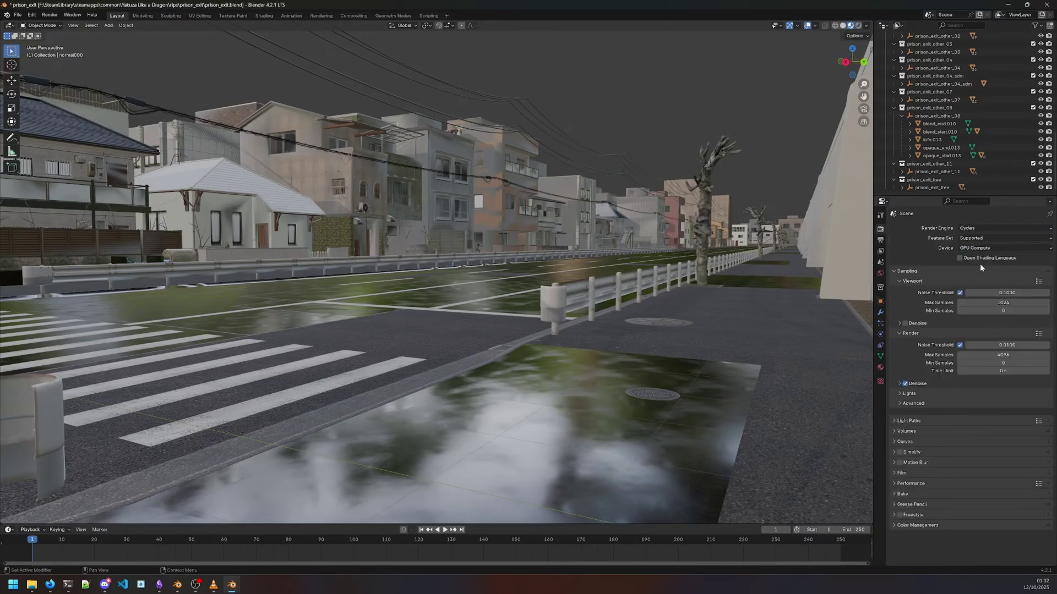
Switch the viewport to Rendered shading and compare the street scene against Material Preview, ending in Rendered shading.
click(858, 25)
middle_drag(477, 203, 632, 236)
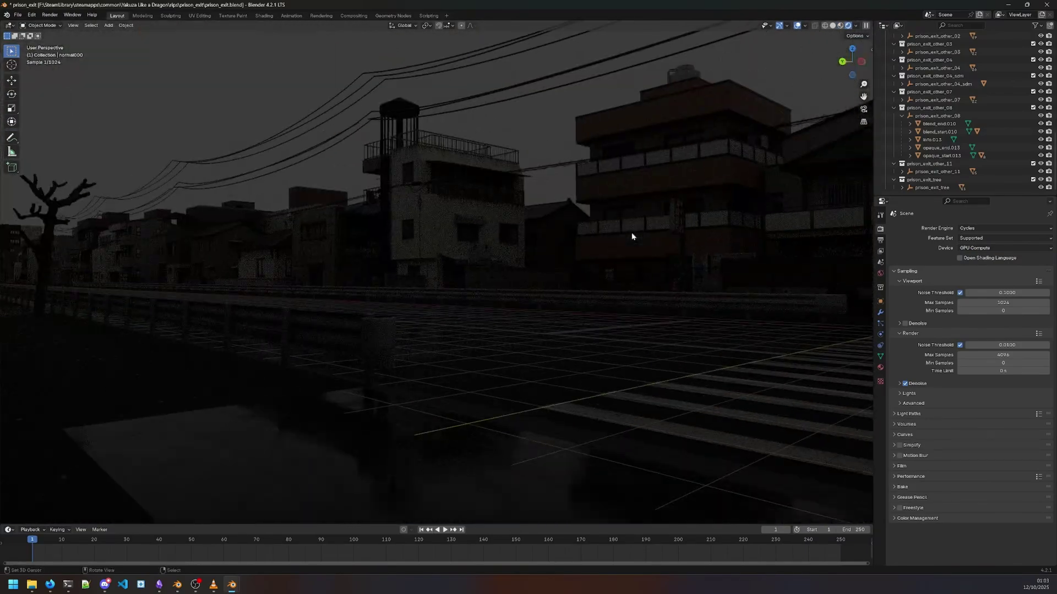
key(z)
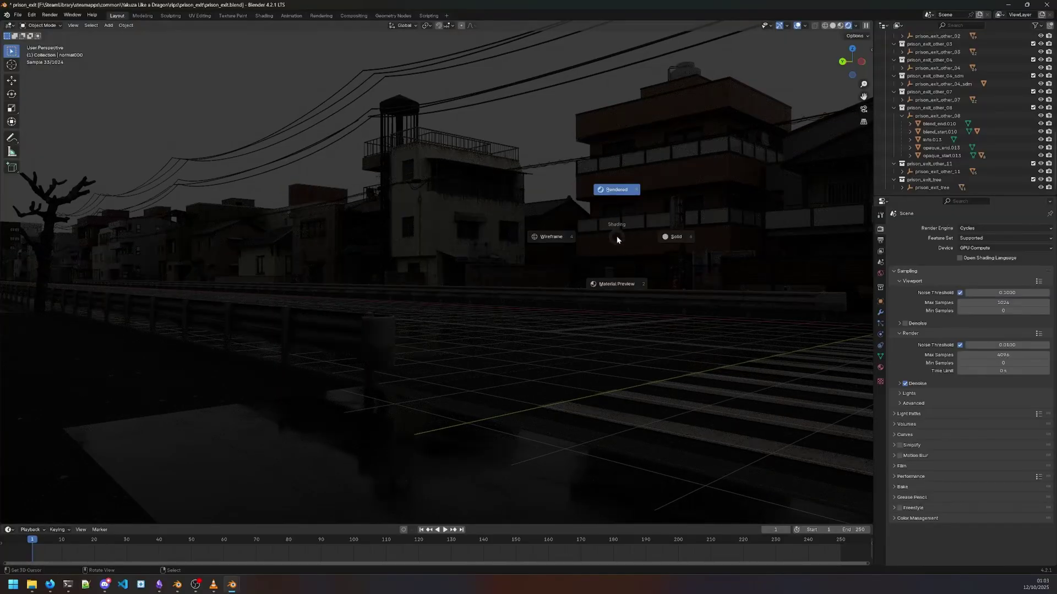
click(601, 215)
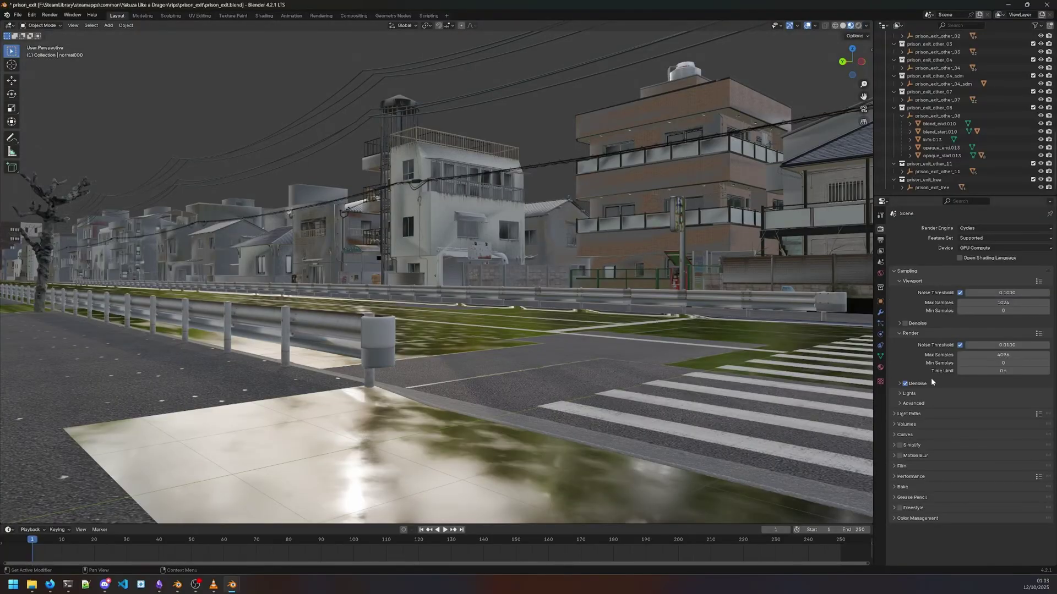
click(858, 26)
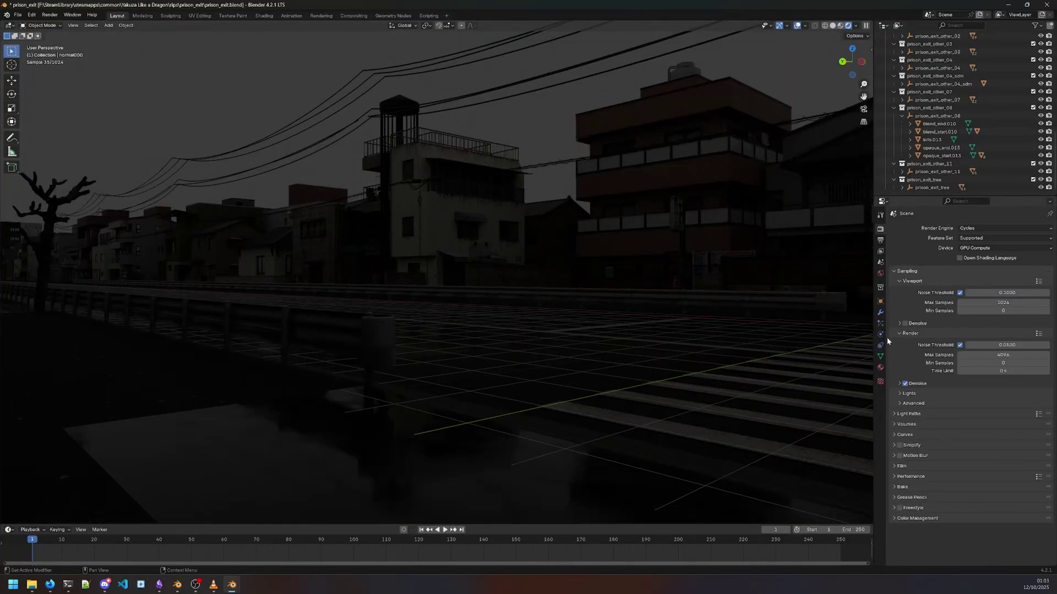
Brighten the World background color to white to light the scene.
click(880, 273)
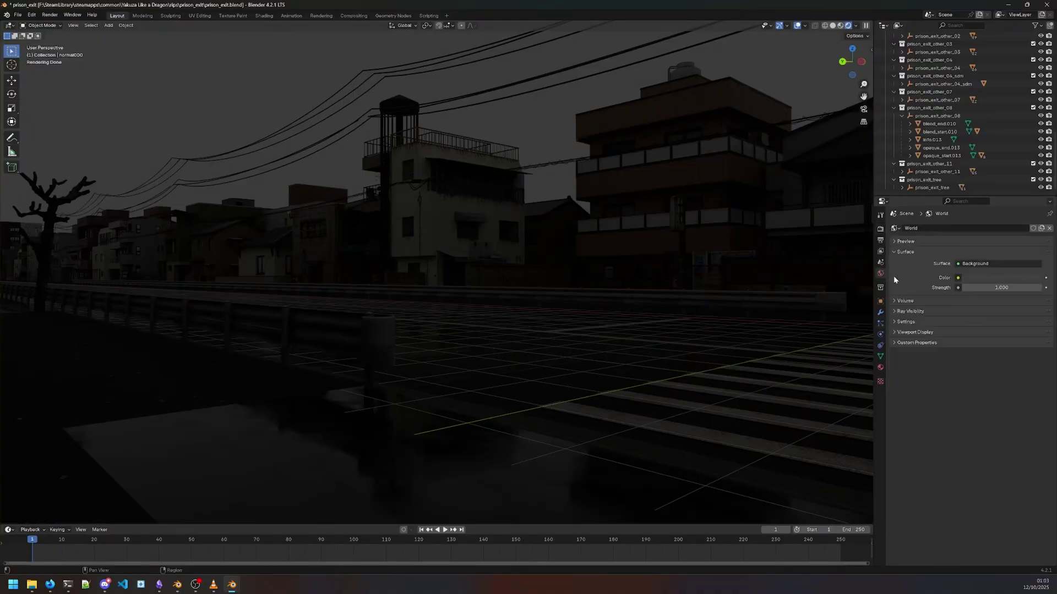
click(974, 278)
drag(1039, 168, 1035, 150)
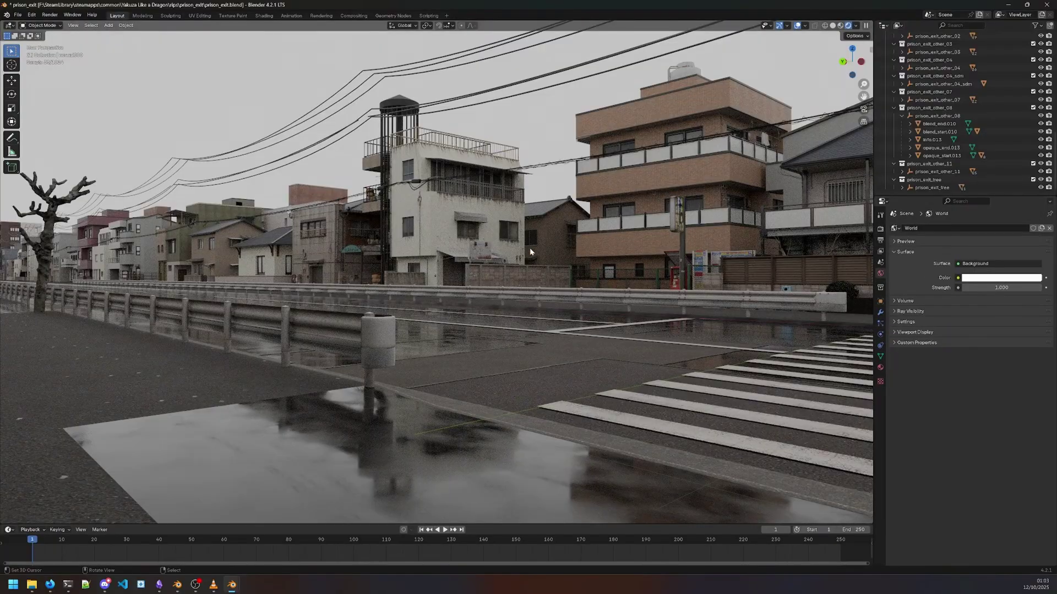
Frame the selected prison gate mesh and examine the rendered gate, wet road and crosswalk textures up close.
key(KP_Decimal)
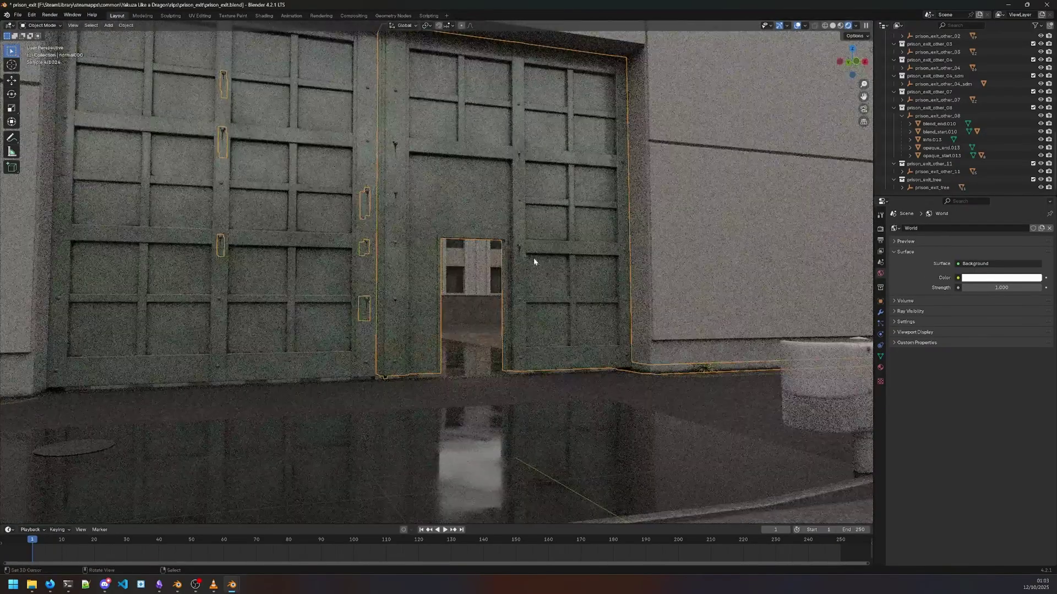
middle_drag(524, 273, 623, 385)
right_click(476, 285)
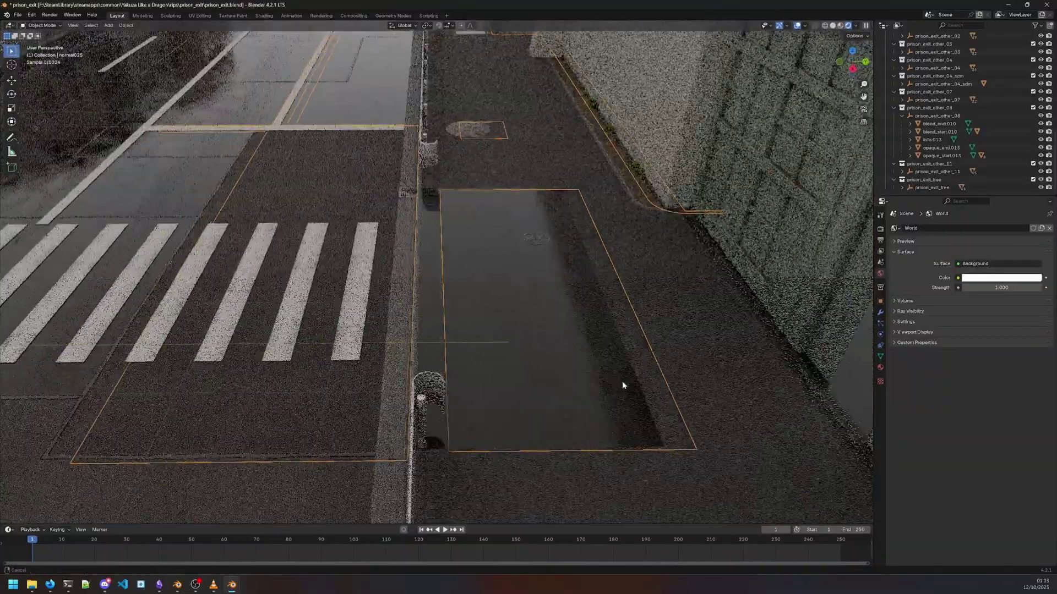
shift+middle_drag(449, 388, 669, 430)
shift+middle_drag(401, 352, 1, 383)
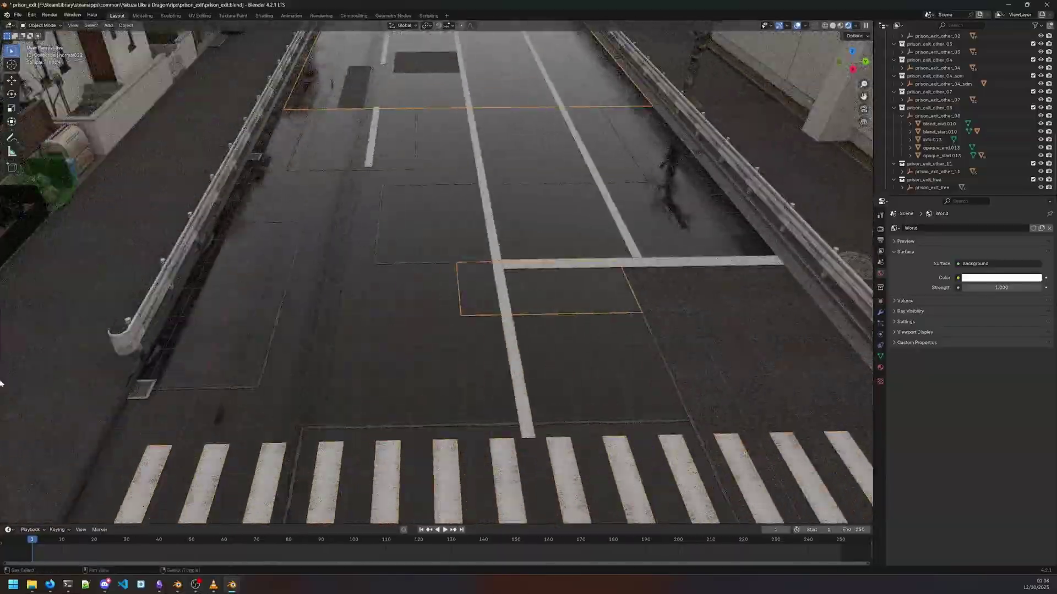
middle_drag(408, 266, 625, 404)
click(571, 368)
middle_drag(570, 369, 639, 317)
scroll(587, 403, up, 4)
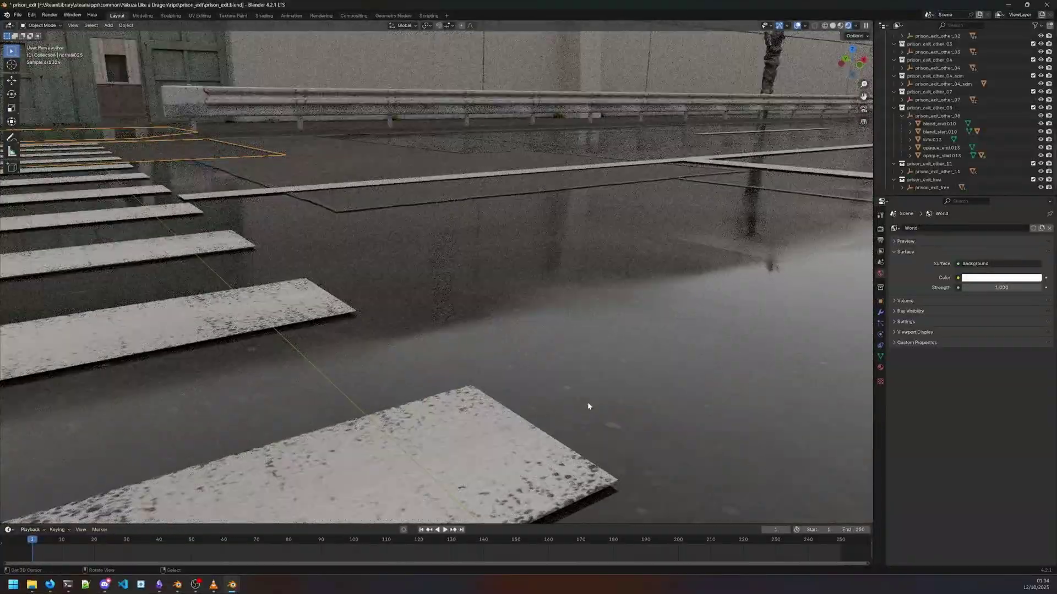
Examine the rendered prison wall, gate puddle, guardrails and pavement from several angles.
scroll(586, 403, down, 7)
middle_drag(586, 405, 488, 389)
scroll(488, 389, up, 4)
middle_drag(401, 353, 493, 352)
shift+middle_drag(286, 357, 561, 371)
middle_drag(482, 375, 505, 383)
scroll(412, 343, up, 4)
scroll(533, 377, down, 4)
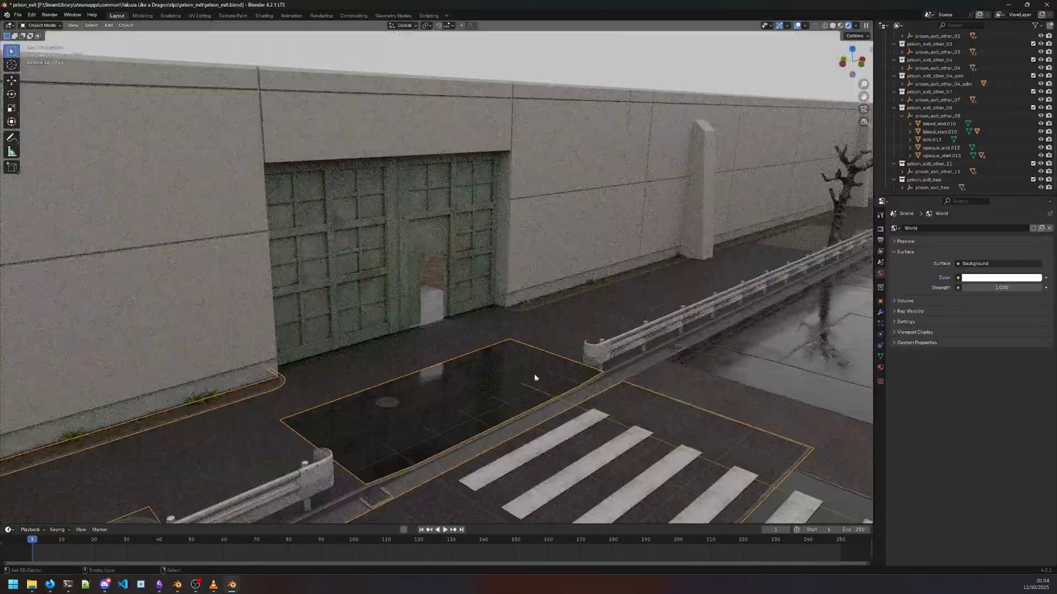
middle_drag(625, 334, 623, 324)
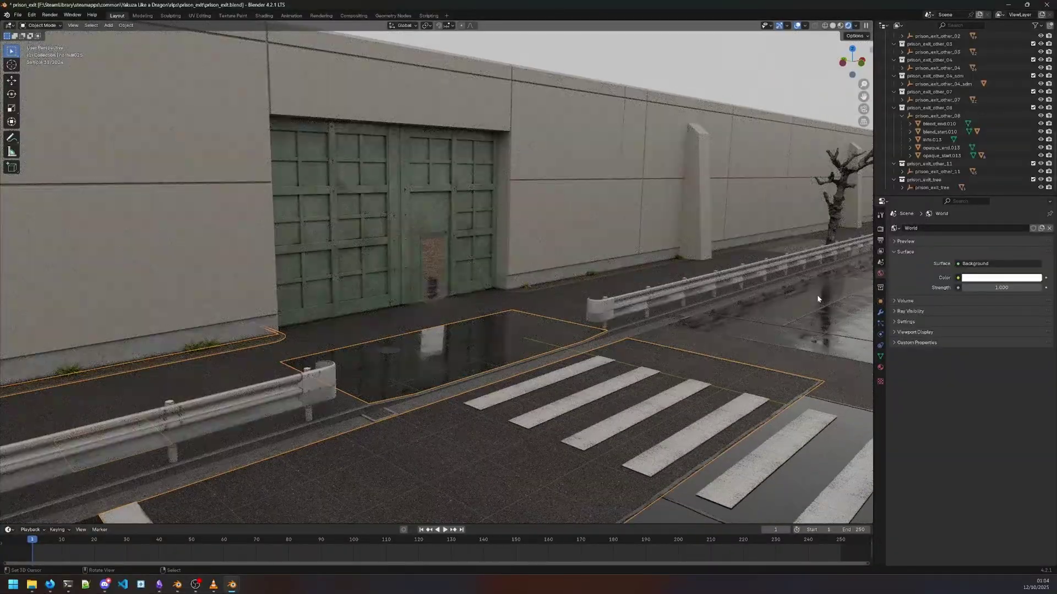
shift+middle_drag(447, 263, 478, 277)
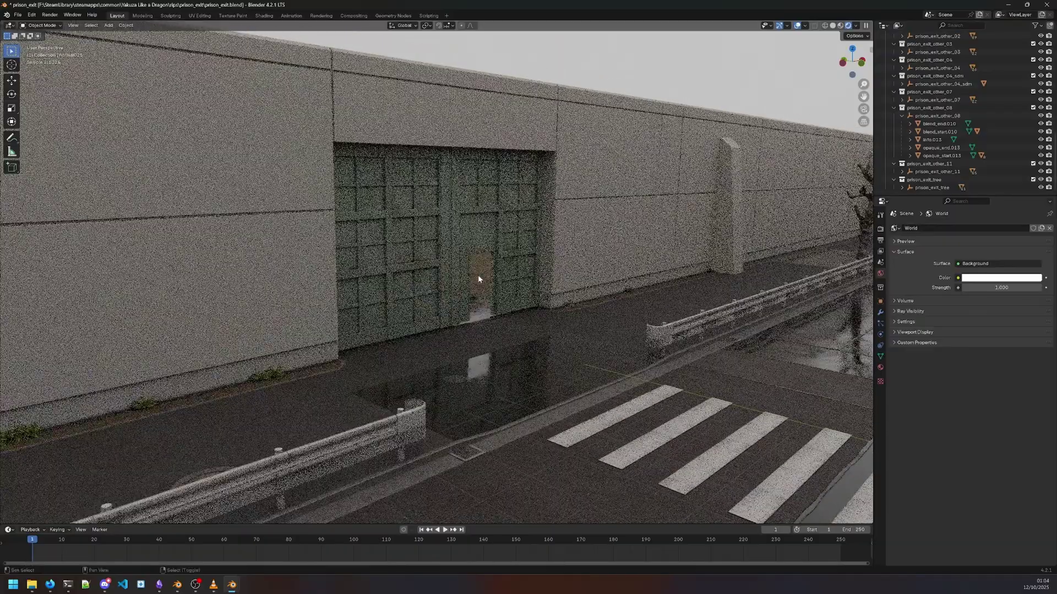
Survey the whole rendered stage from above, including the houses, the long road and the prison grounds.
scroll(758, 355, down, 7)
middle_drag(697, 349, 539, 369)
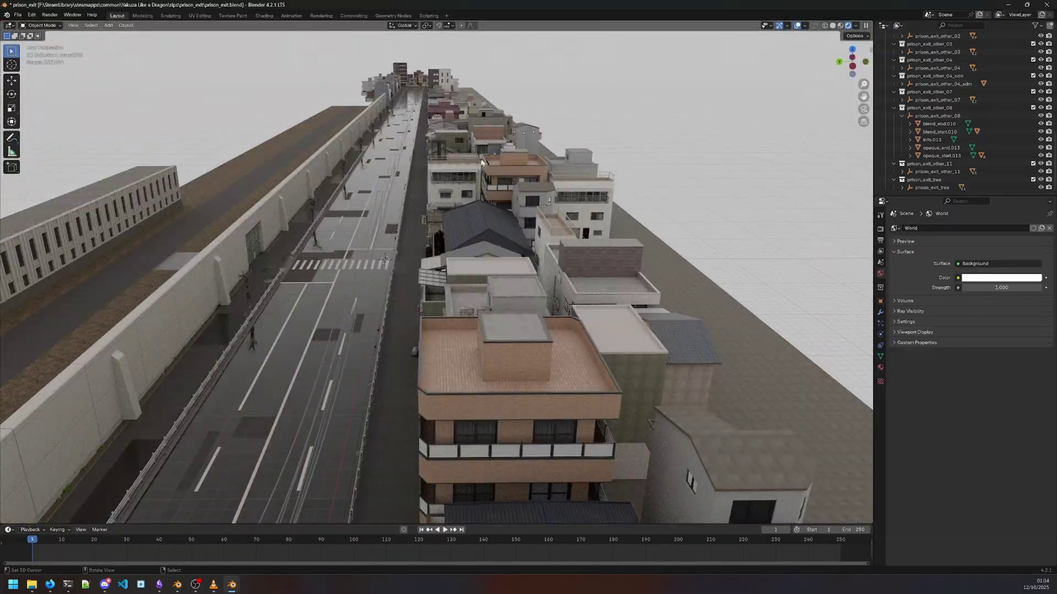
scroll(482, 161, down, 3)
scroll(510, 297, down, 6)
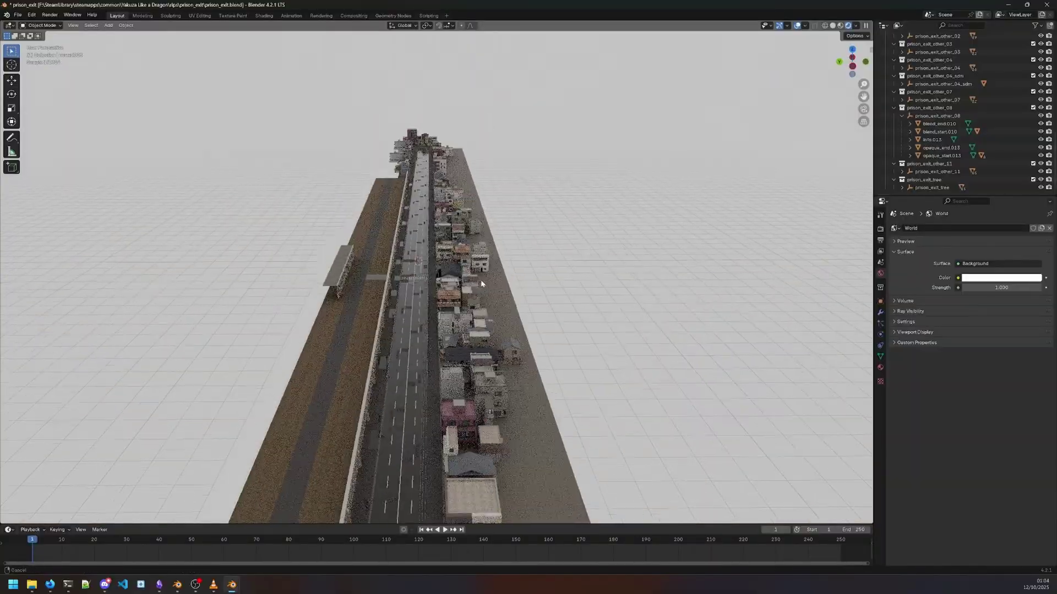
scroll(445, 145, up, 6)
shift+middle_drag(482, 281, 765, 185)
scroll(445, 146, down, 1)
scroll(556, 275, down, 3)
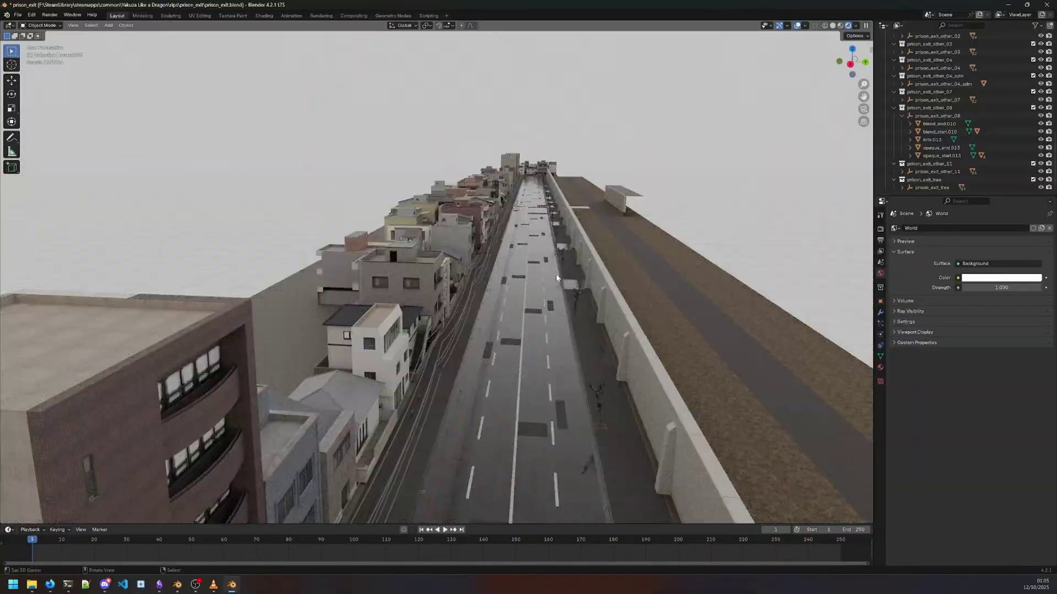
scroll(557, 275, up, 3)
shift+middle_drag(557, 276, 524, 291)
scroll(524, 291, down, 4)
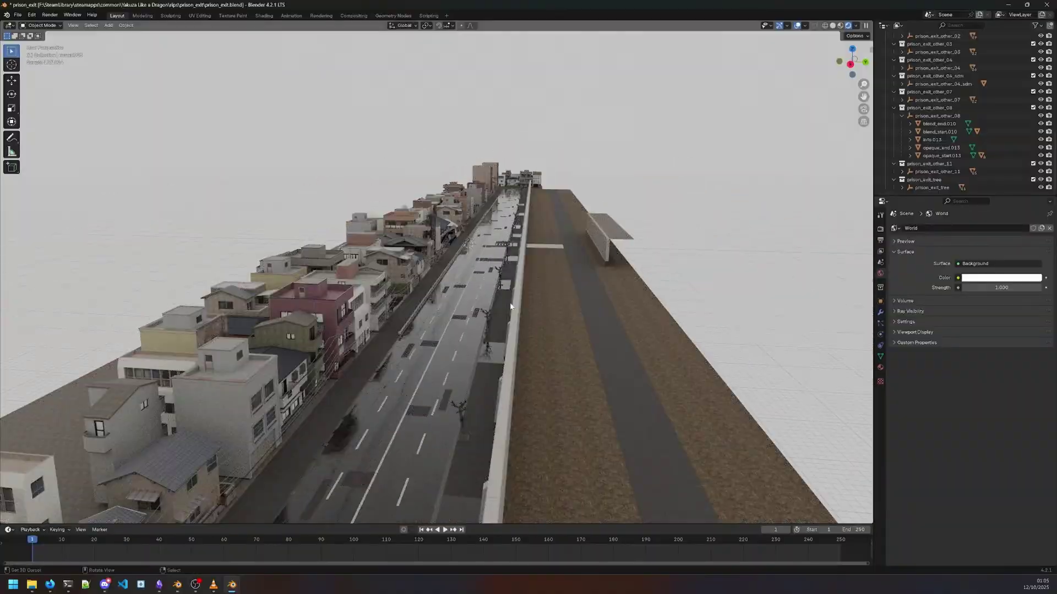
scroll(507, 308, up, 5)
scroll(507, 309, down, 3)
scroll(457, 299, up, 3)
shift+middle_drag(456, 299, 464, 293)
Select the balcony railing mesh and check it briefly in Edit Mode, returning to Object Mode.
click(485, 296)
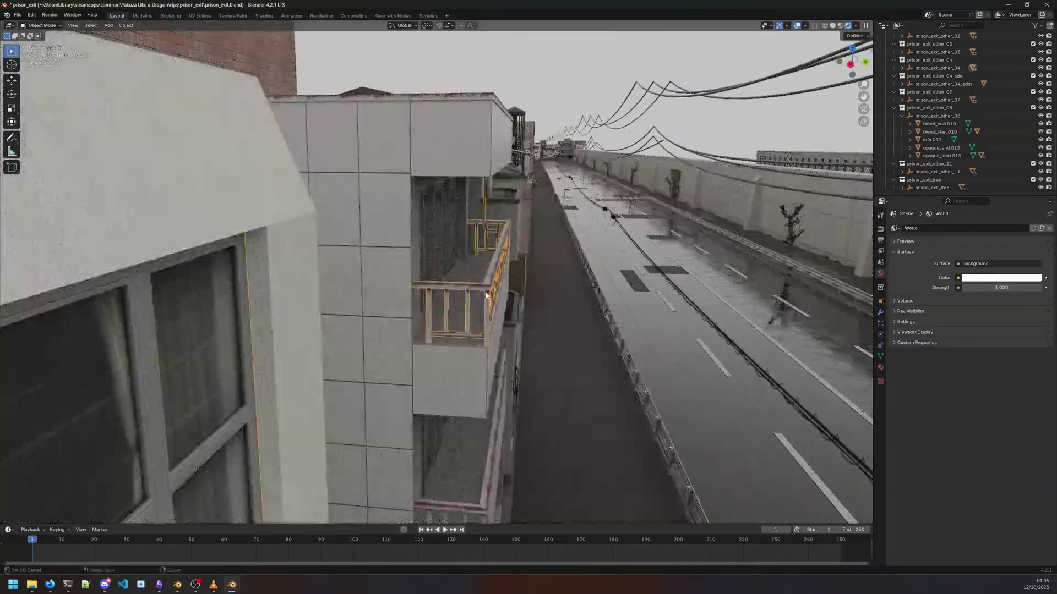
key(Tab)
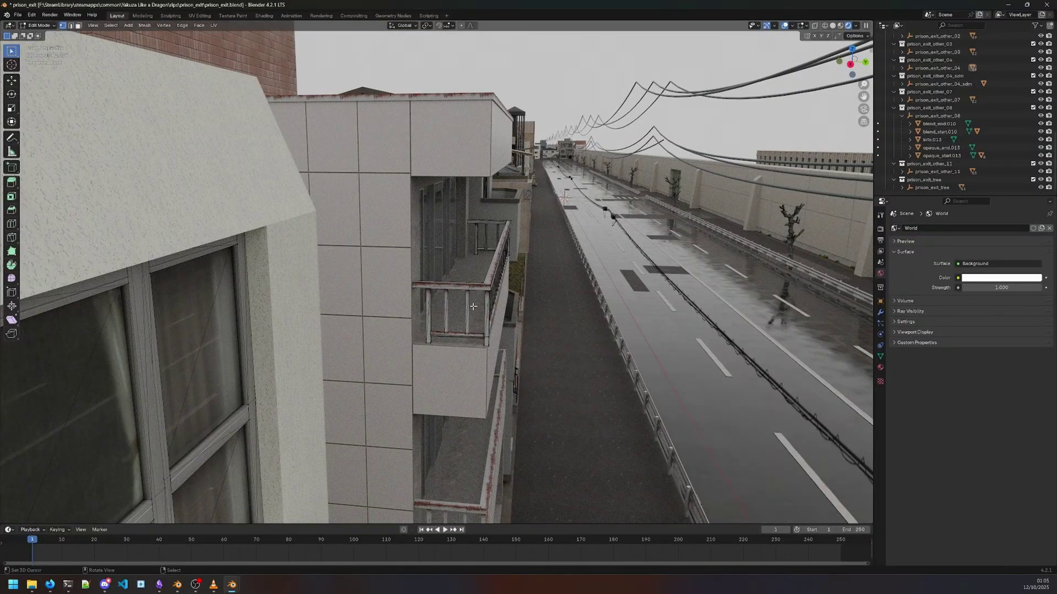
key(Tab)
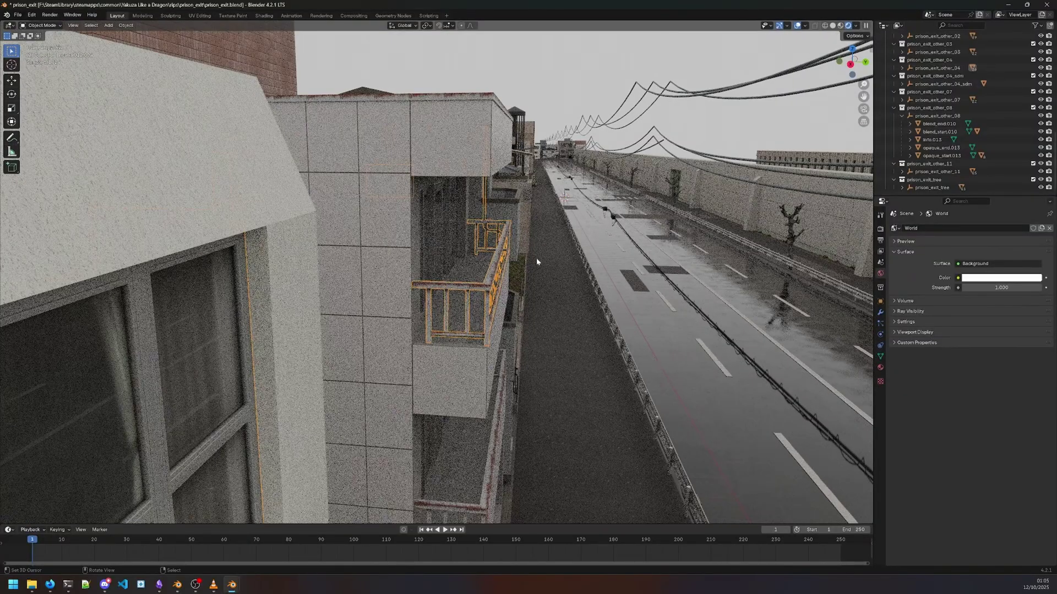
Inspect the dark tiled roof near the crosswalk and the surrounding street from above.
scroll(536, 258, down, 2)
middle_drag(387, 298, 429, 347)
scroll(413, 312, down, 4)
shift+middle_drag(688, 275, 545, 218)
scroll(521, 288, up, 3)
scroll(521, 288, up, 2)
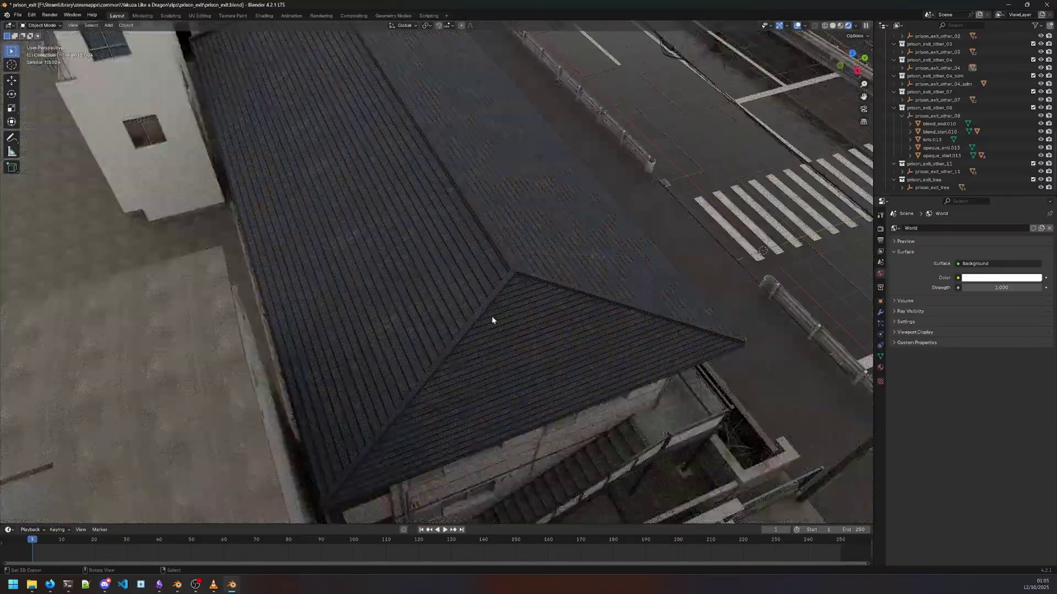
scroll(493, 319, down, 1)
shift+middle_drag(493, 319, 467, 314)
scroll(467, 314, down, 3)
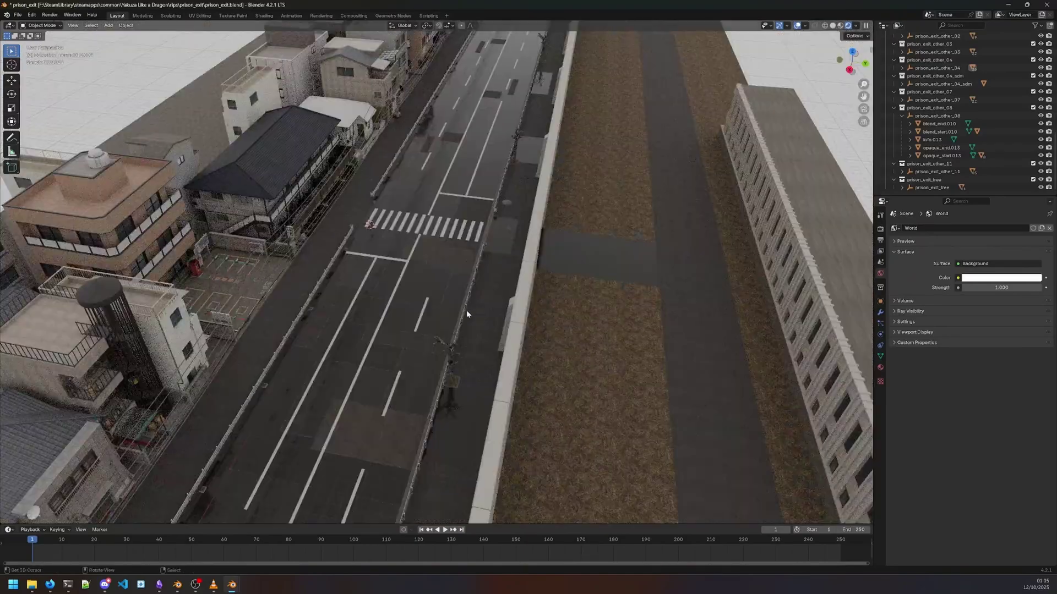
Select the building mesh around the parking lot and isolate it by hiding all other objects.
click(196, 272)
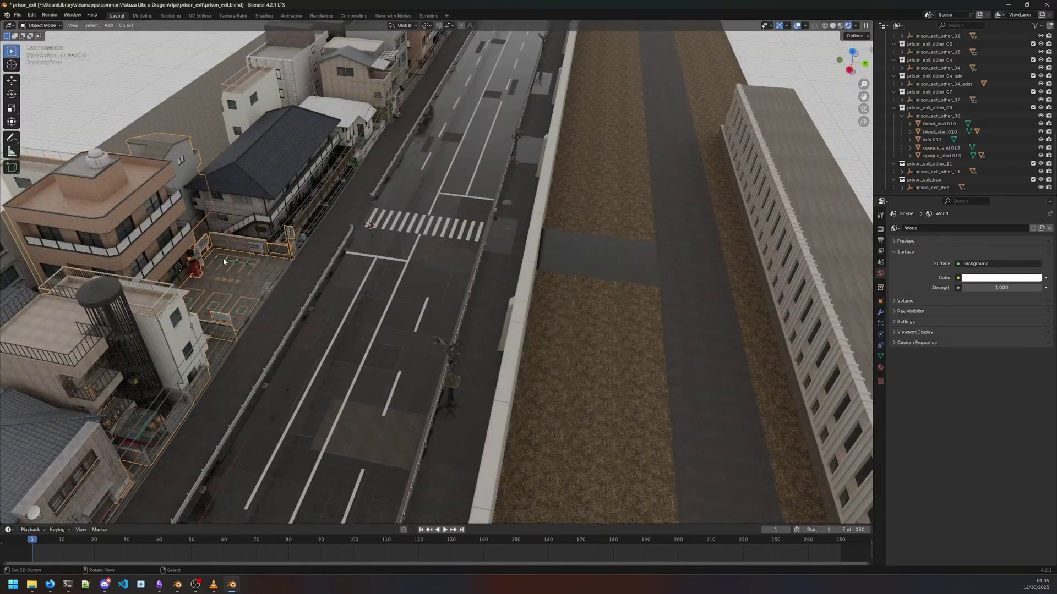
key(shift+h)
shift+middle_drag(255, 273, 328, 281)
key(KP_Divide)
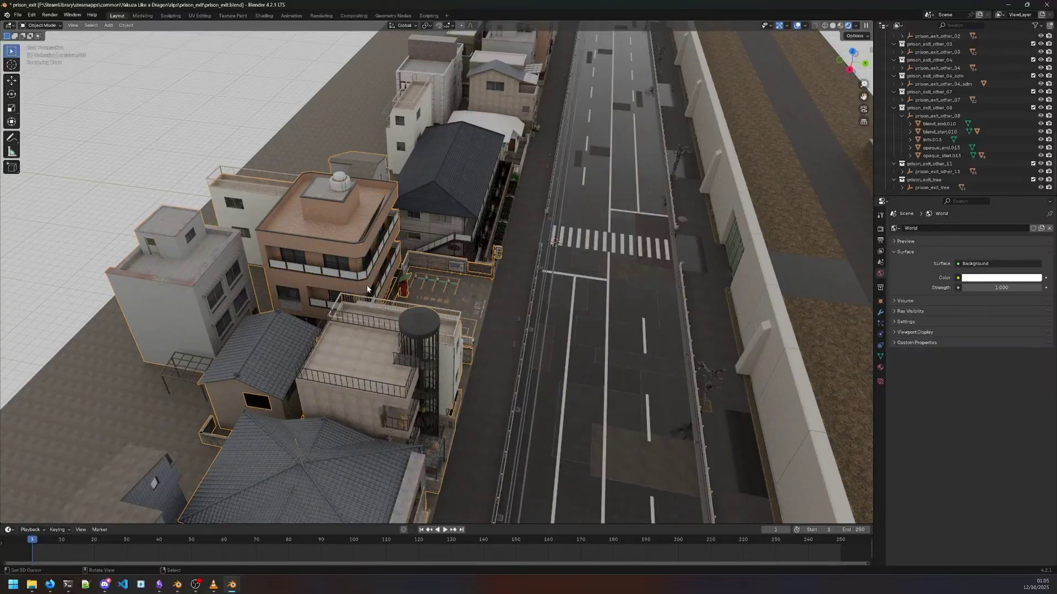
key(KP_Divide)
scroll(367, 324, down, 6)
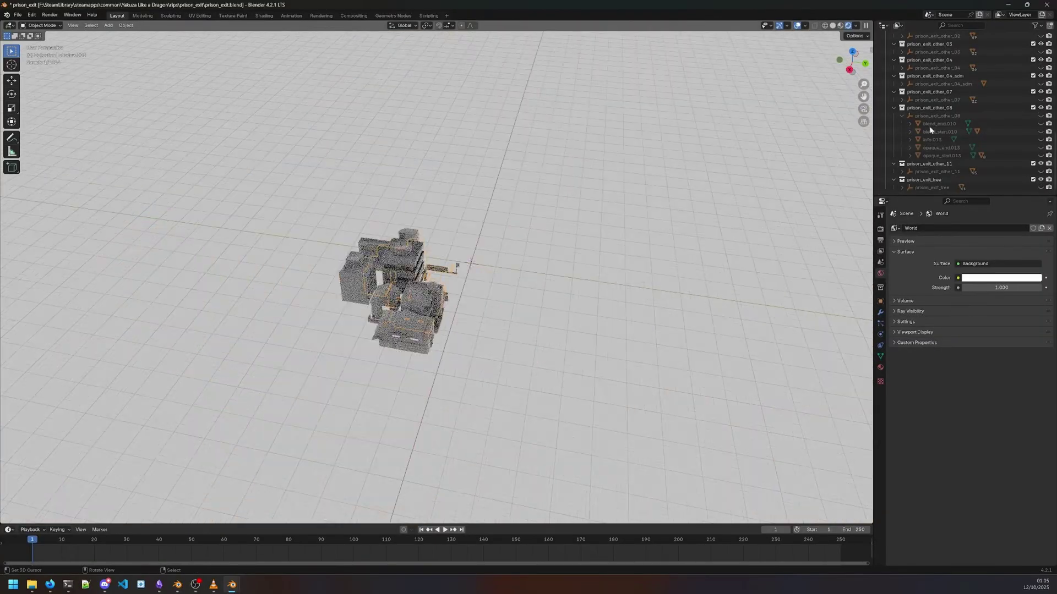
Examine the isolated buildings and parking lot walls from the street side.
scroll(592, 259, up, 5)
middle_drag(591, 258, 479, 279)
scroll(480, 279, up, 3)
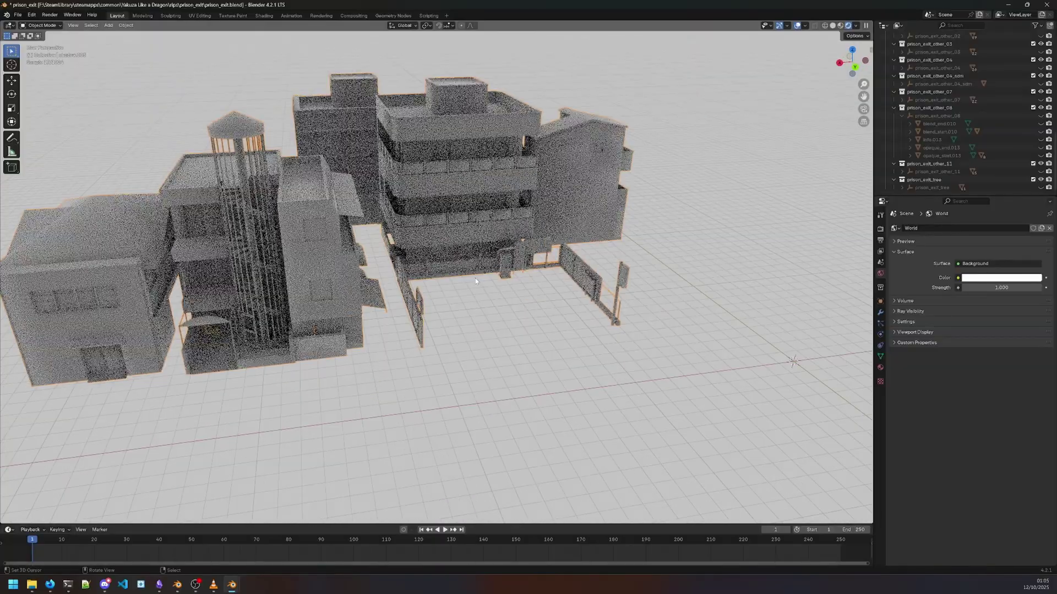
scroll(480, 279, down, 2)
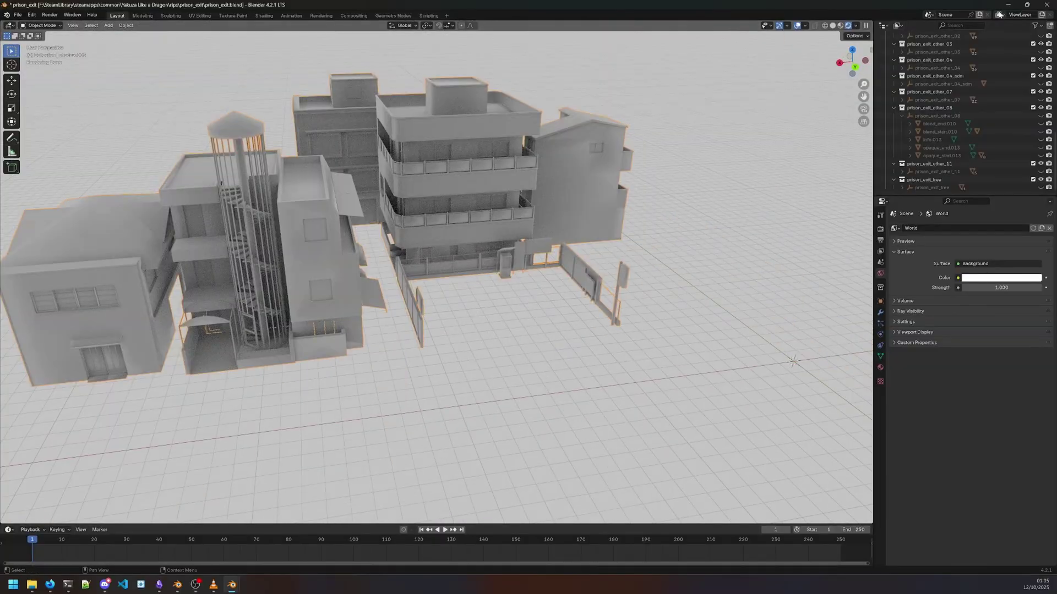
scroll(821, 96, down, 13)
scroll(965, 144, up, 12)
scroll(573, 233, up, 10)
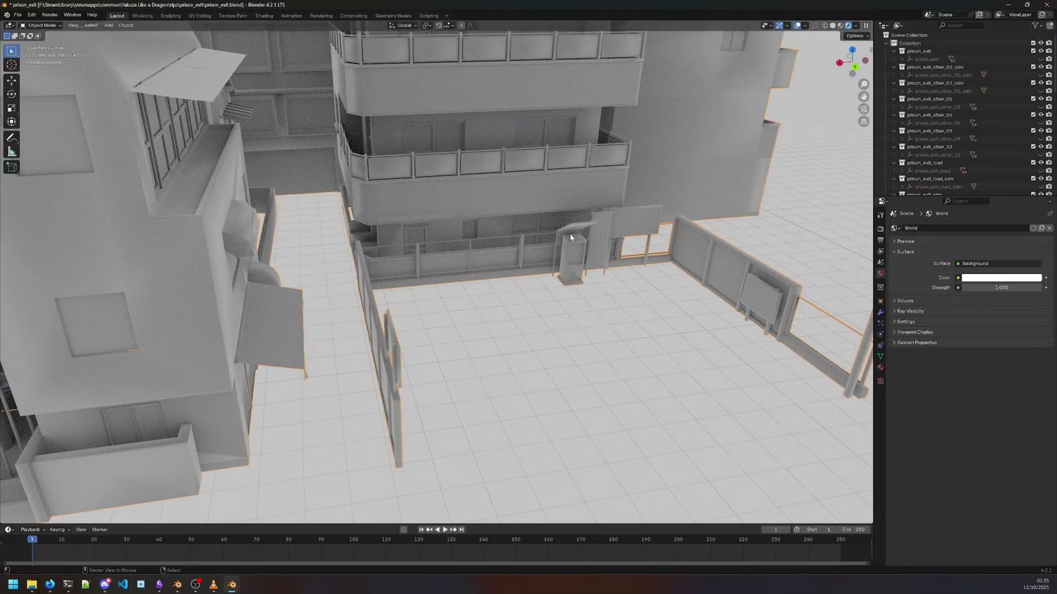
Reveal all hidden objects, isolate the brick apartment building's mesh instead, and inspect its wall texture.
key(alt+h)
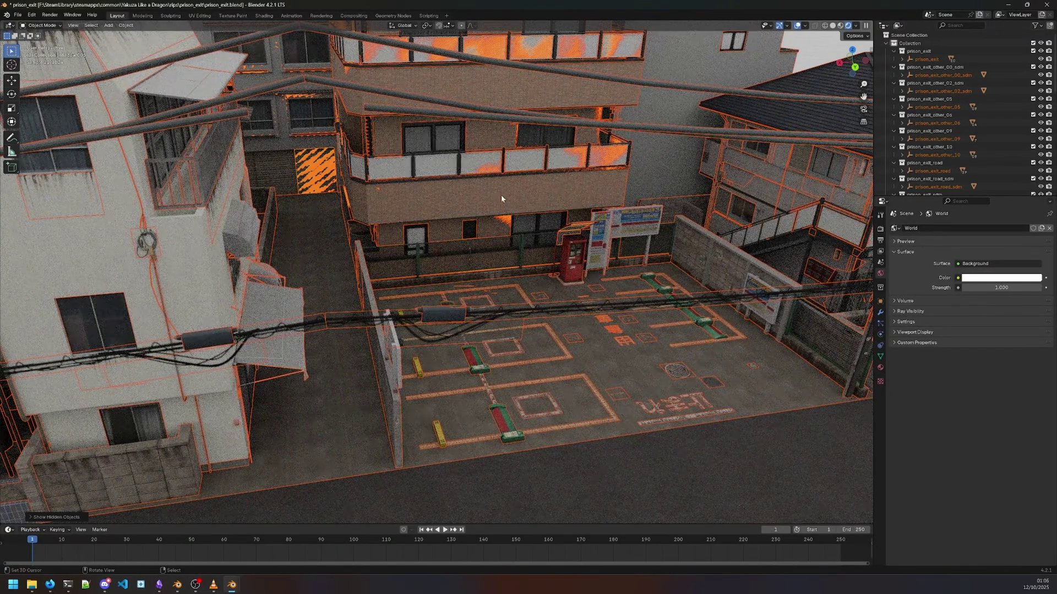
right_click(501, 198)
key(shift+h)
middle_drag(501, 199, 525, 234)
scroll(553, 258, up, 5)
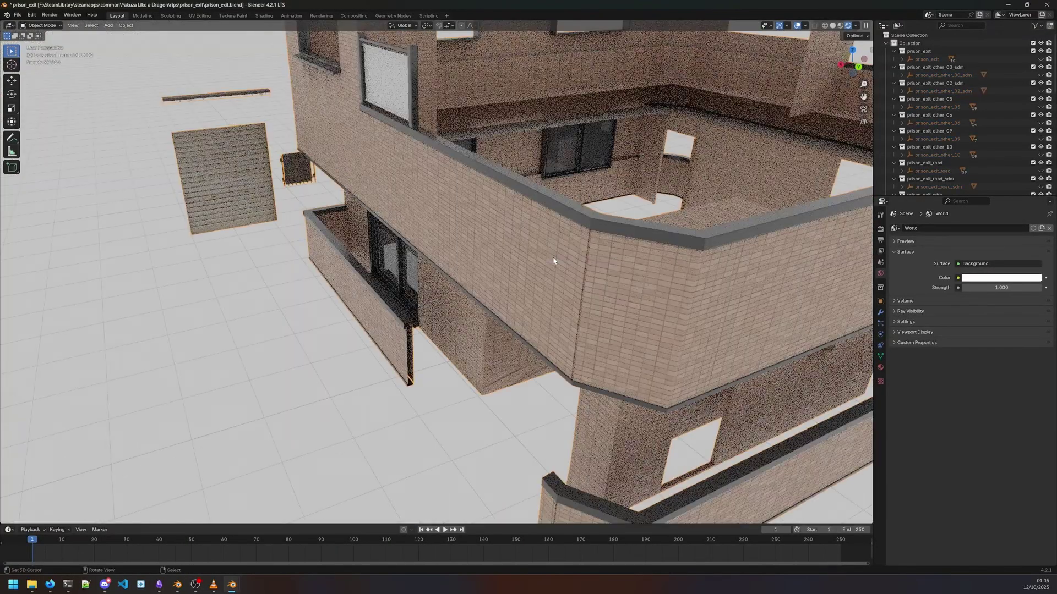
scroll(554, 261, down, 6)
scroll(559, 262, up, 6)
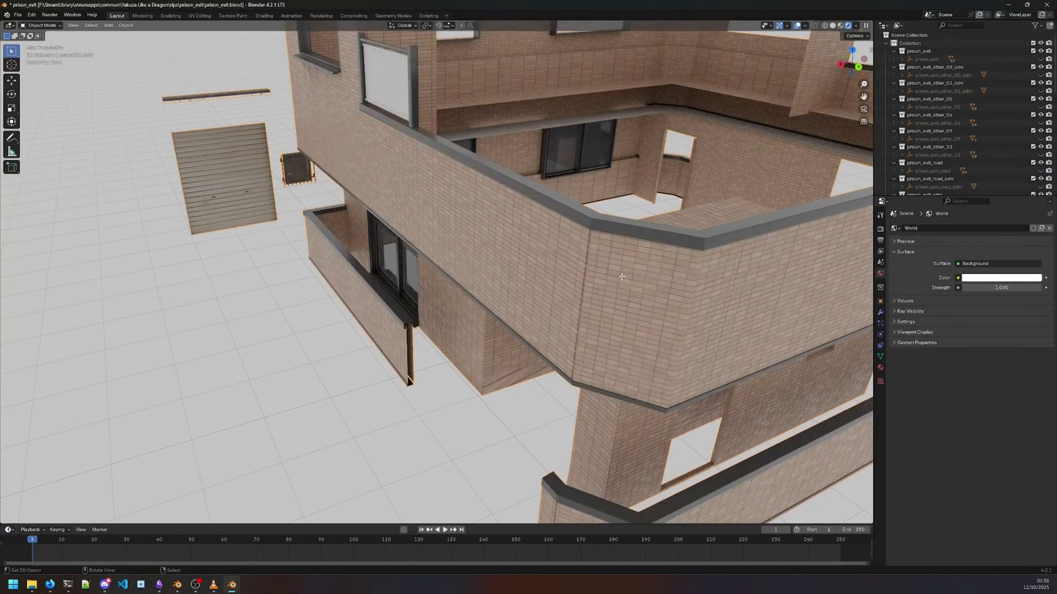
Inspect the isolated brick apartment building's mesh wireframe in Edit Mode, including the upper-floor walls and window openings.
key(Tab)
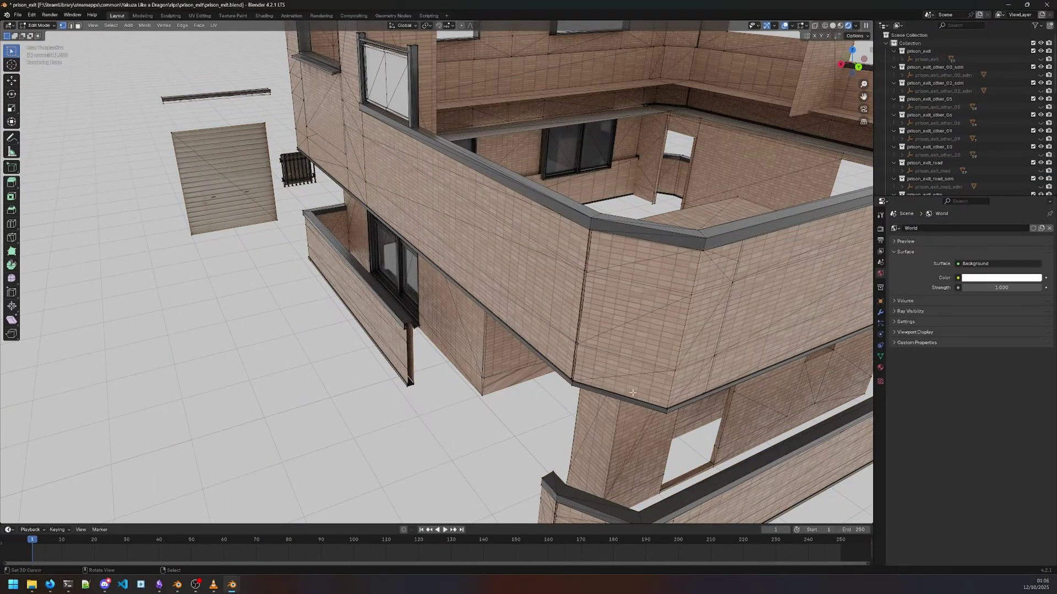
shift+middle_drag(558, 405, 396, 512)
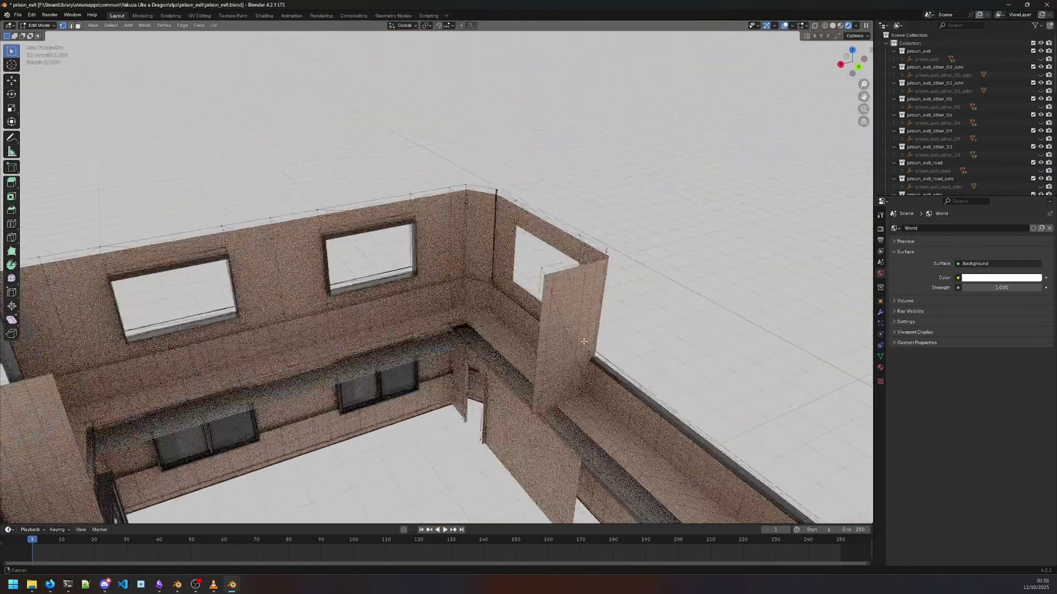
shift+middle_drag(567, 512, 586, 306)
key(Tab)
scroll(584, 297, down, 6)
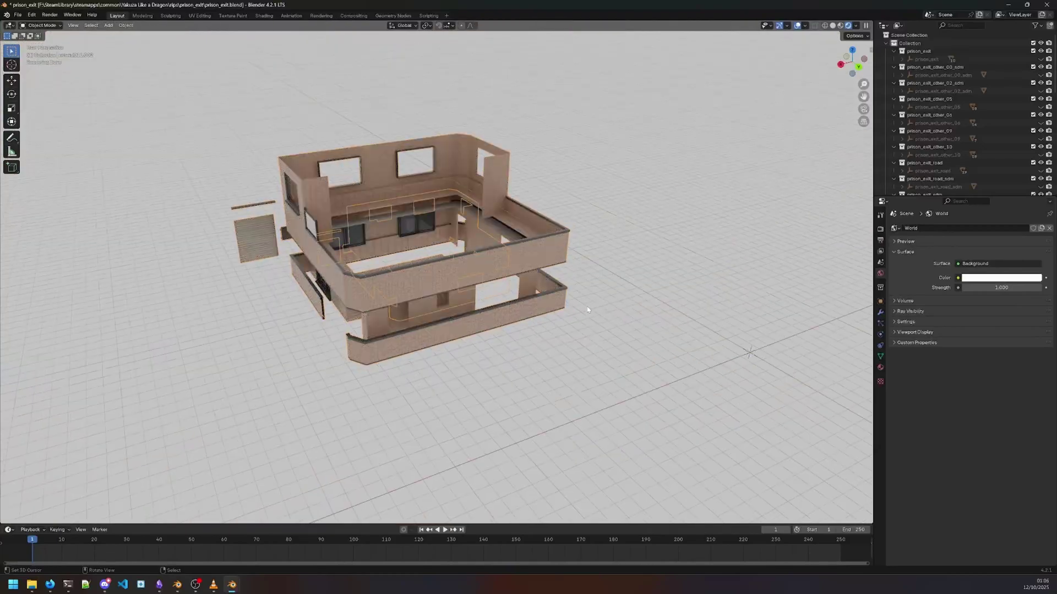
Reveal all hidden objects of the stage and switch the viewport shading to Material Preview.
key(alt+h)
scroll(579, 279, up, 3)
shift+middle_drag(635, 448, 610, 395)
key(z)
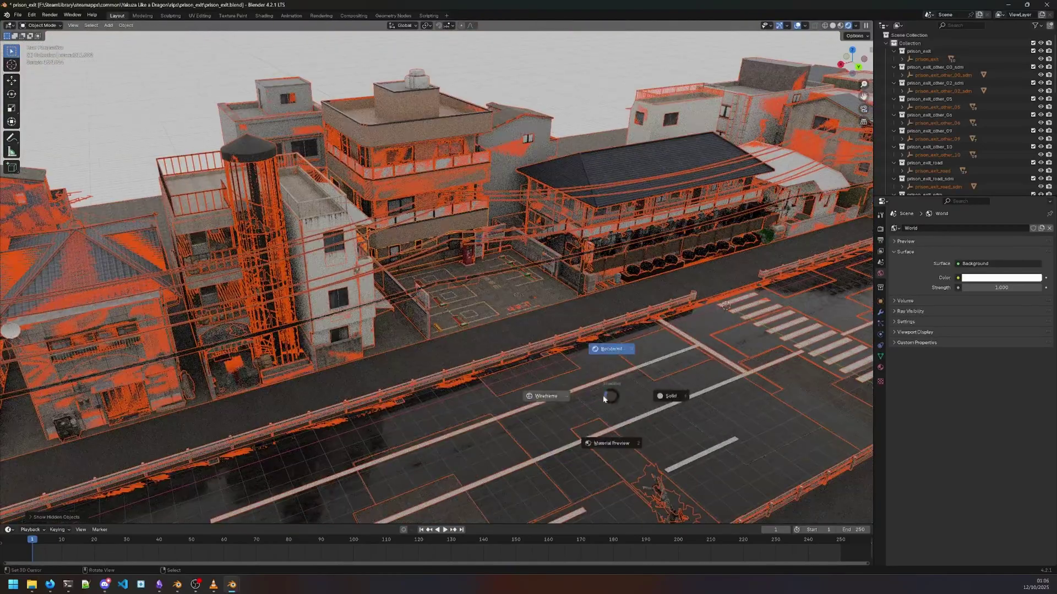
click(553, 397)
key(z)
click(587, 356)
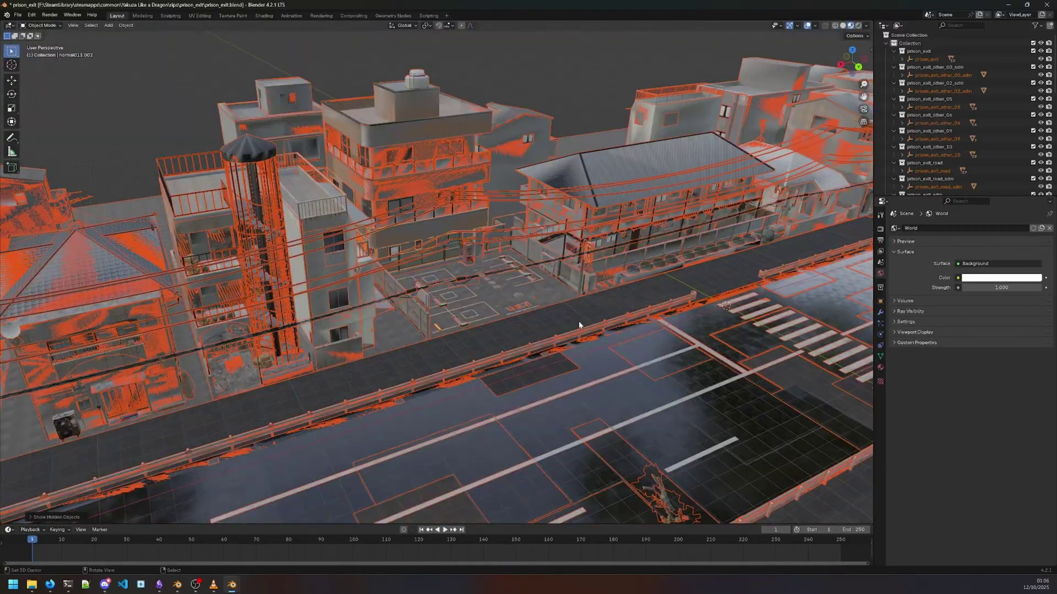
scroll(578, 322, up, 8)
mouse_move(578, 322)
shift+middle_down()
mouse_move(606, 326)
mouse_move(573, 314)
shift+middle_up()
scroll(569, 270, down, 10)
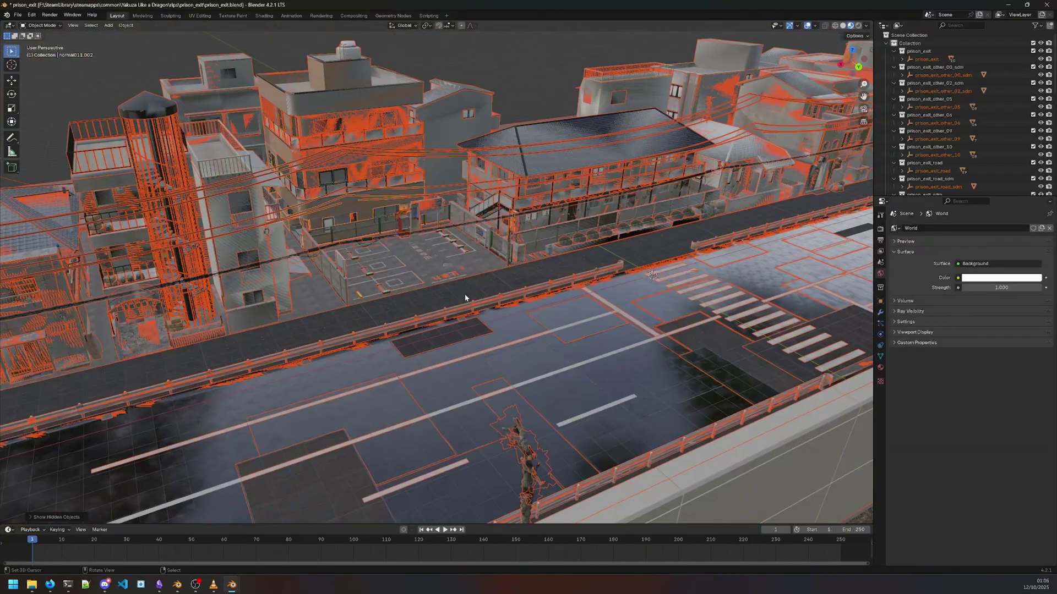
Add a camera, look through it at the parking lot with the camera locked to the view, and set its focal length to 18 mm.
key(shift+a)
click(412, 389)
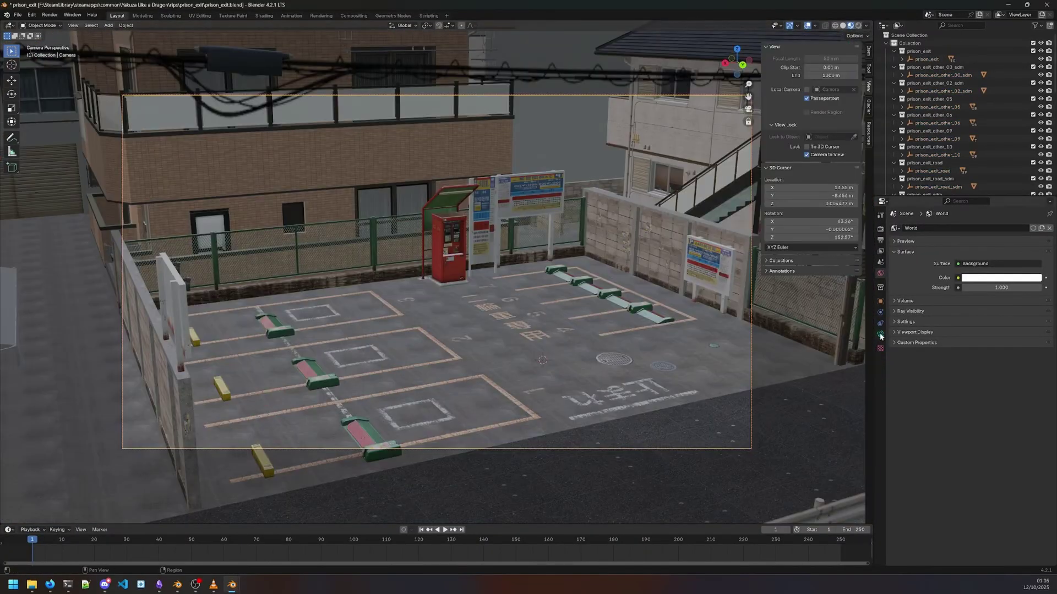
click(880, 334)
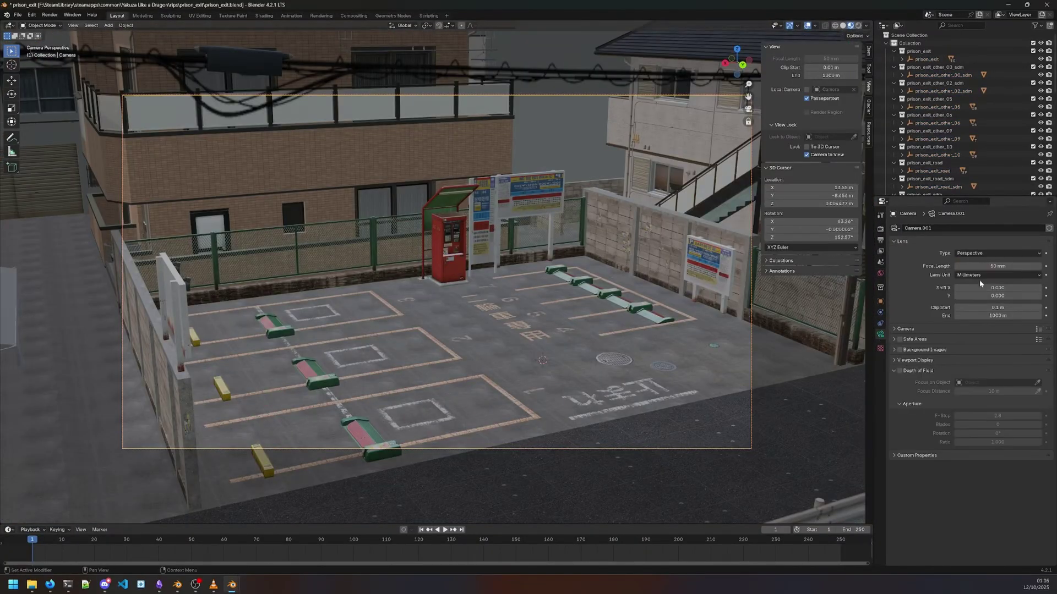
click(992, 266)
text(18)
key(Return)
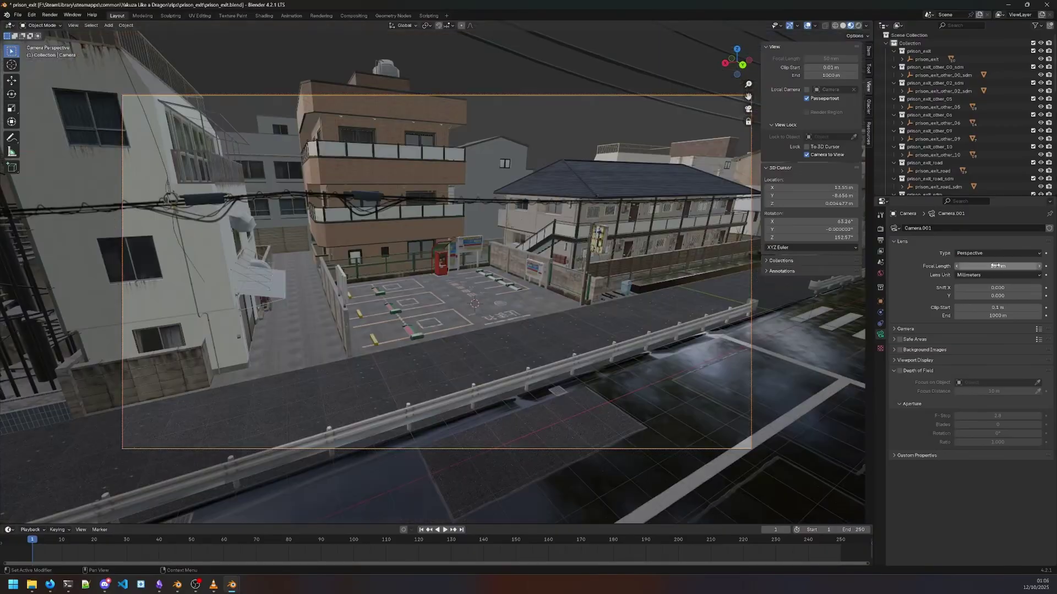
Move the camera view to the red parking ticket machine, switch to Rendered shading, and look over the street and rooftops.
scroll(603, 305, up, 8)
key(z)
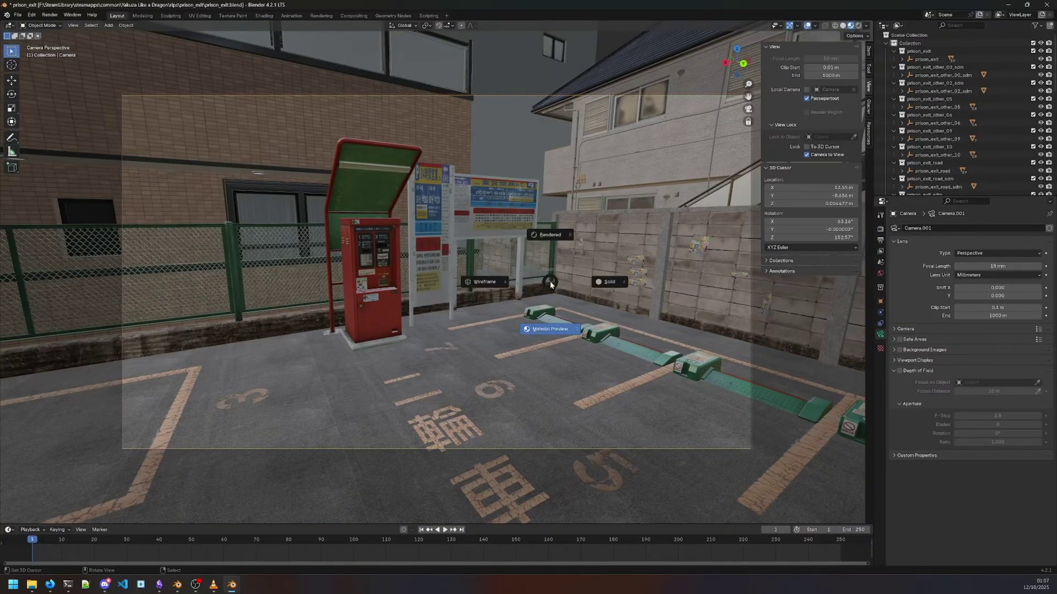
click(586, 237)
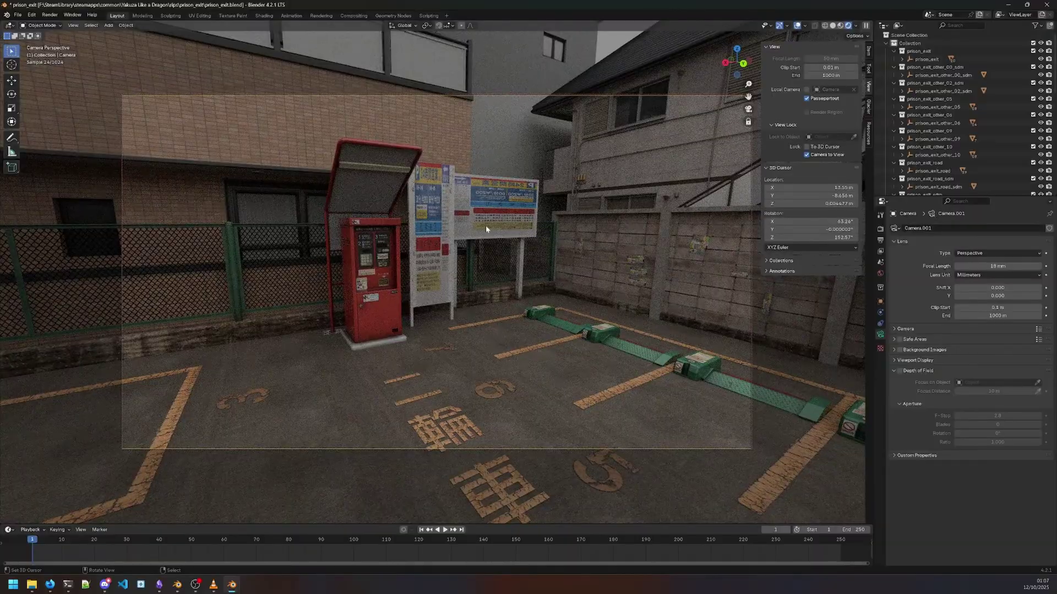
middle_drag(612, 270, 626, 273)
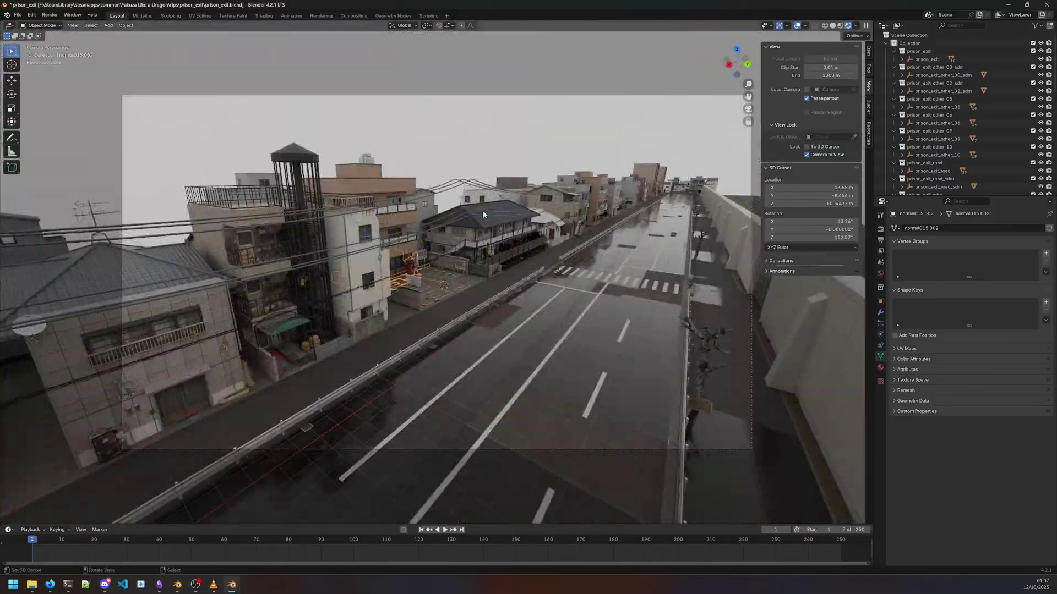
middle_drag(484, 215, 606, 303)
scroll(611, 316, up, 4)
Switch to File Explorer and look through the extracted prison_exit stage folders, including file_common and its common subfolder.
key(alt+Tab)
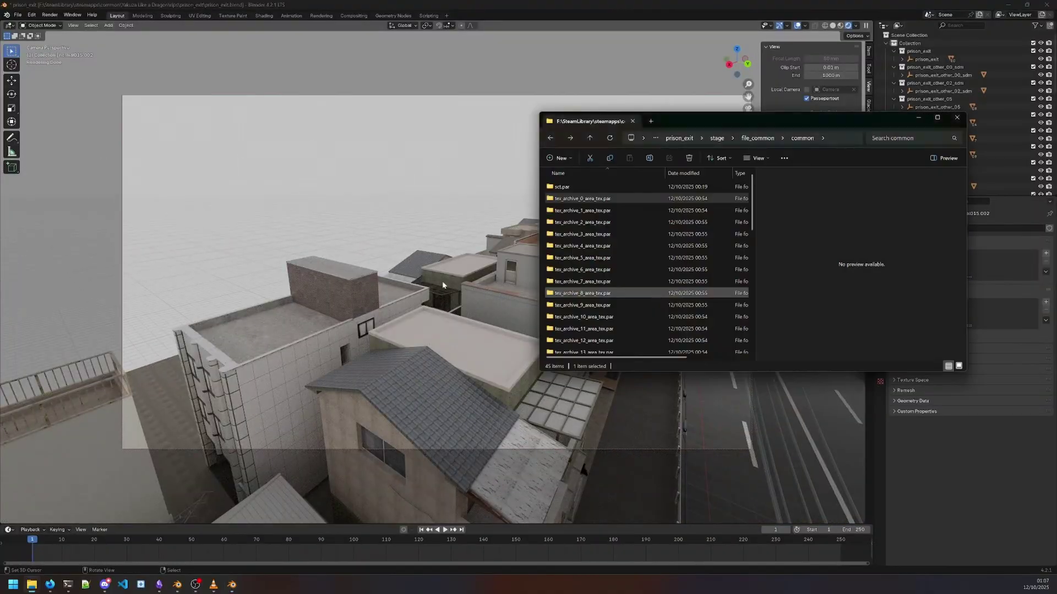
scroll(658, 298, down, 10)
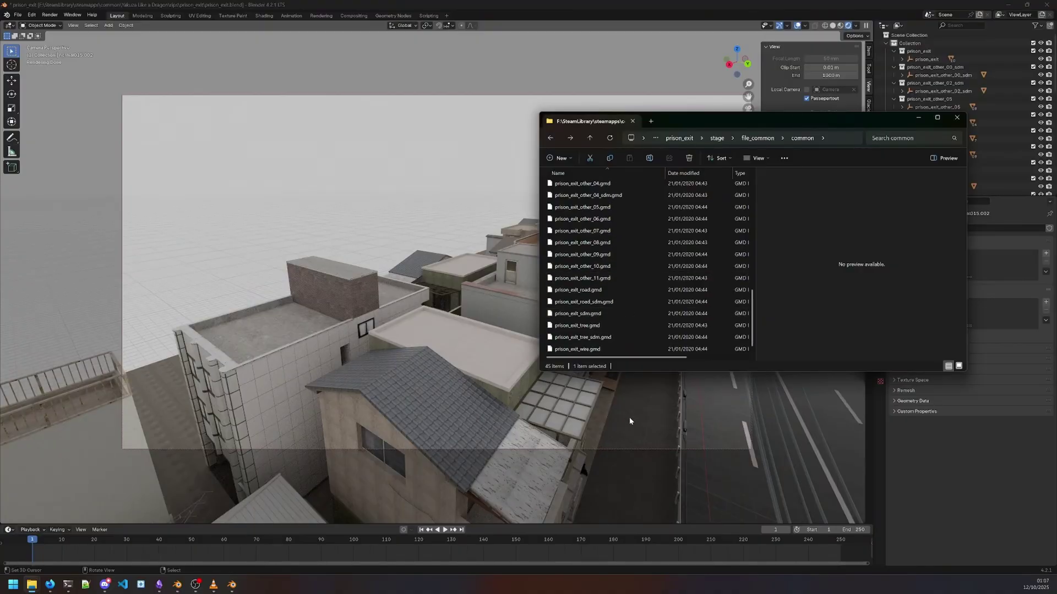
click(765, 140)
click(746, 142)
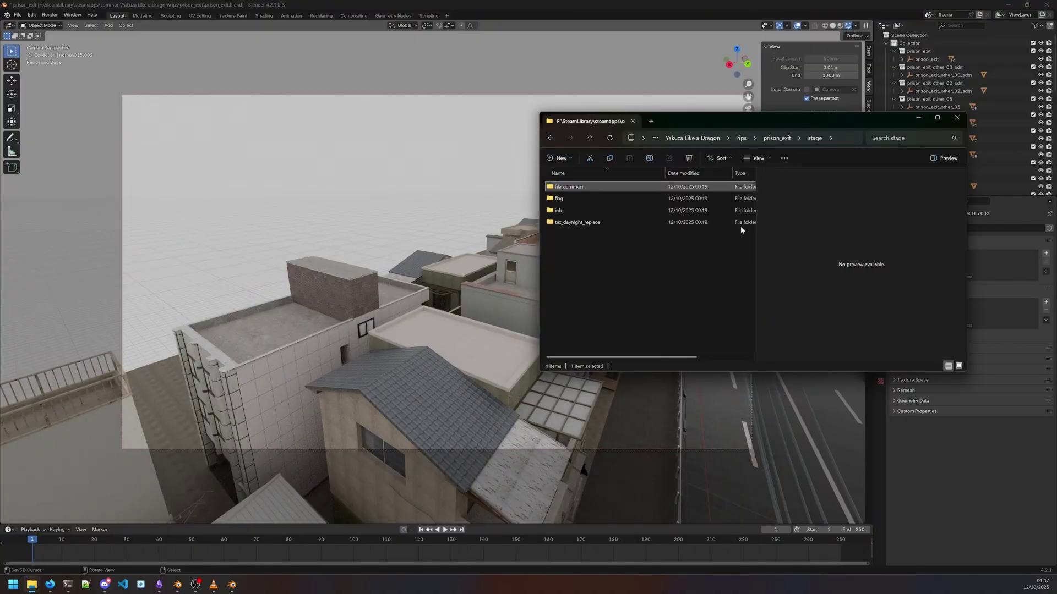
click(775, 139)
double_click(594, 188)
double_click(594, 189)
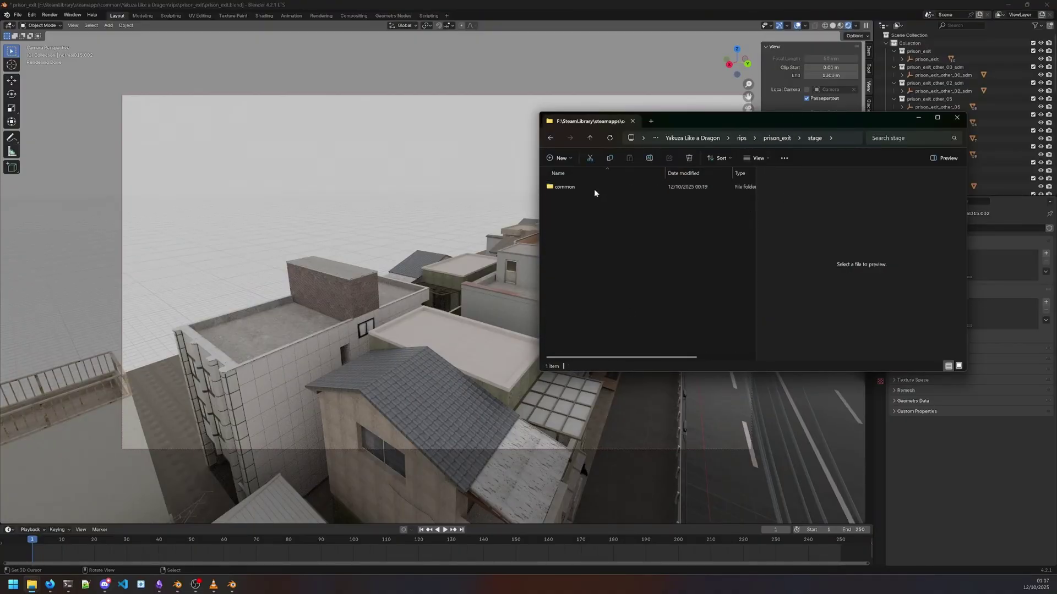
double_click(595, 191)
double_click(594, 189)
Return to Blender and examine the rendered street-side houses, the wet road, and the large gate in the prison wall through the camera.
key(alt+Tab)
shift+middle_drag(688, 269, 728, 183)
scroll(613, 290, up, 4)
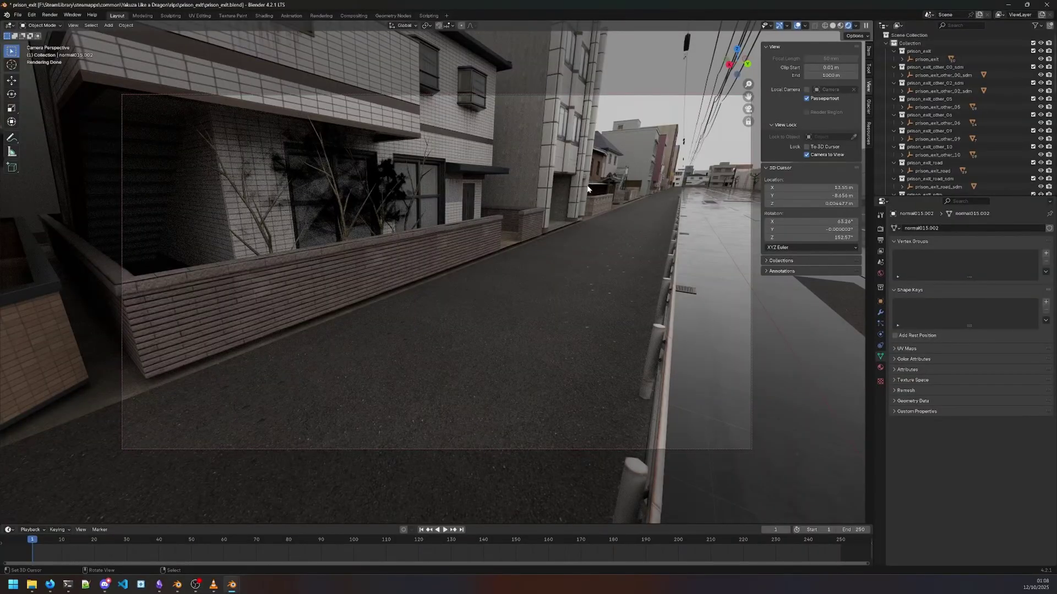
mouse_move(591, 194)
middle_down()
mouse_move(515, 206)
mouse_move(529, 205)
mouse_move(538, 226)
mouse_move(572, 209)
mouse_move(574, 187)
middle_up()
scroll(528, 205, down, 4)
scroll(557, 229, up, 5)
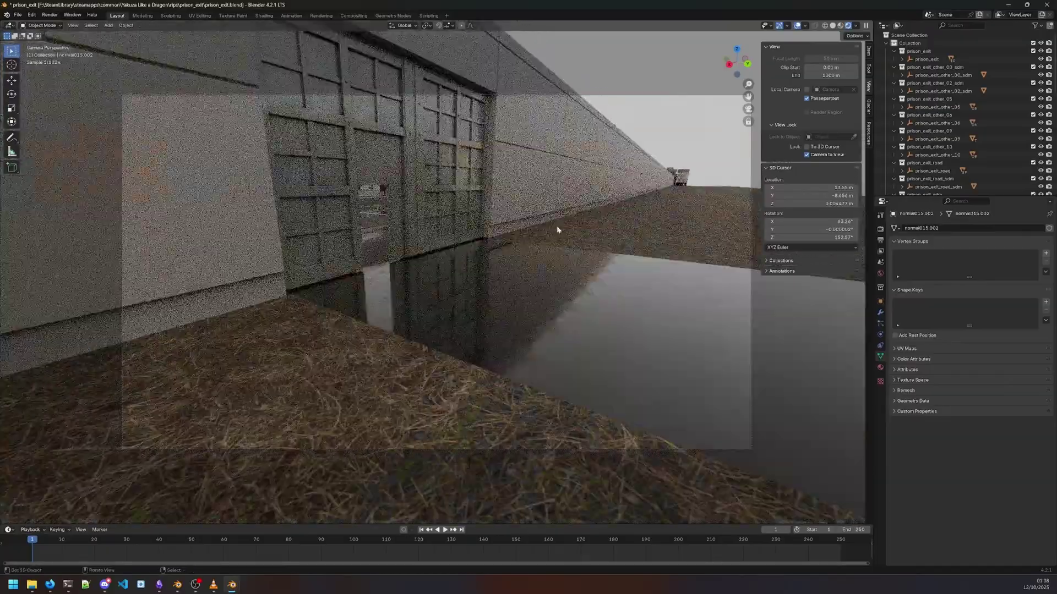
scroll(558, 229, down, 5)
middle_drag(558, 228, 480, 273)
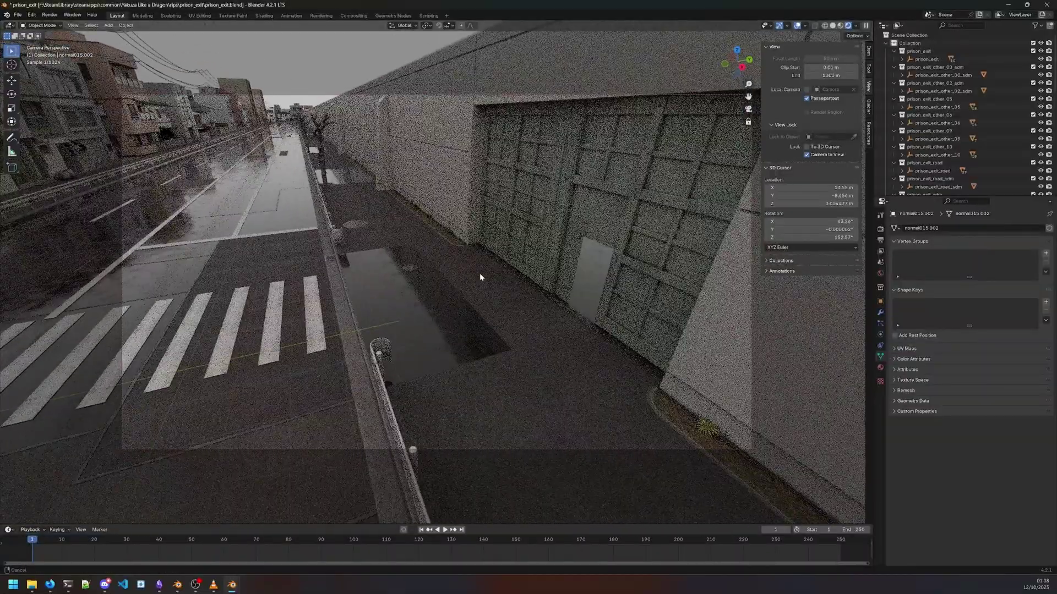